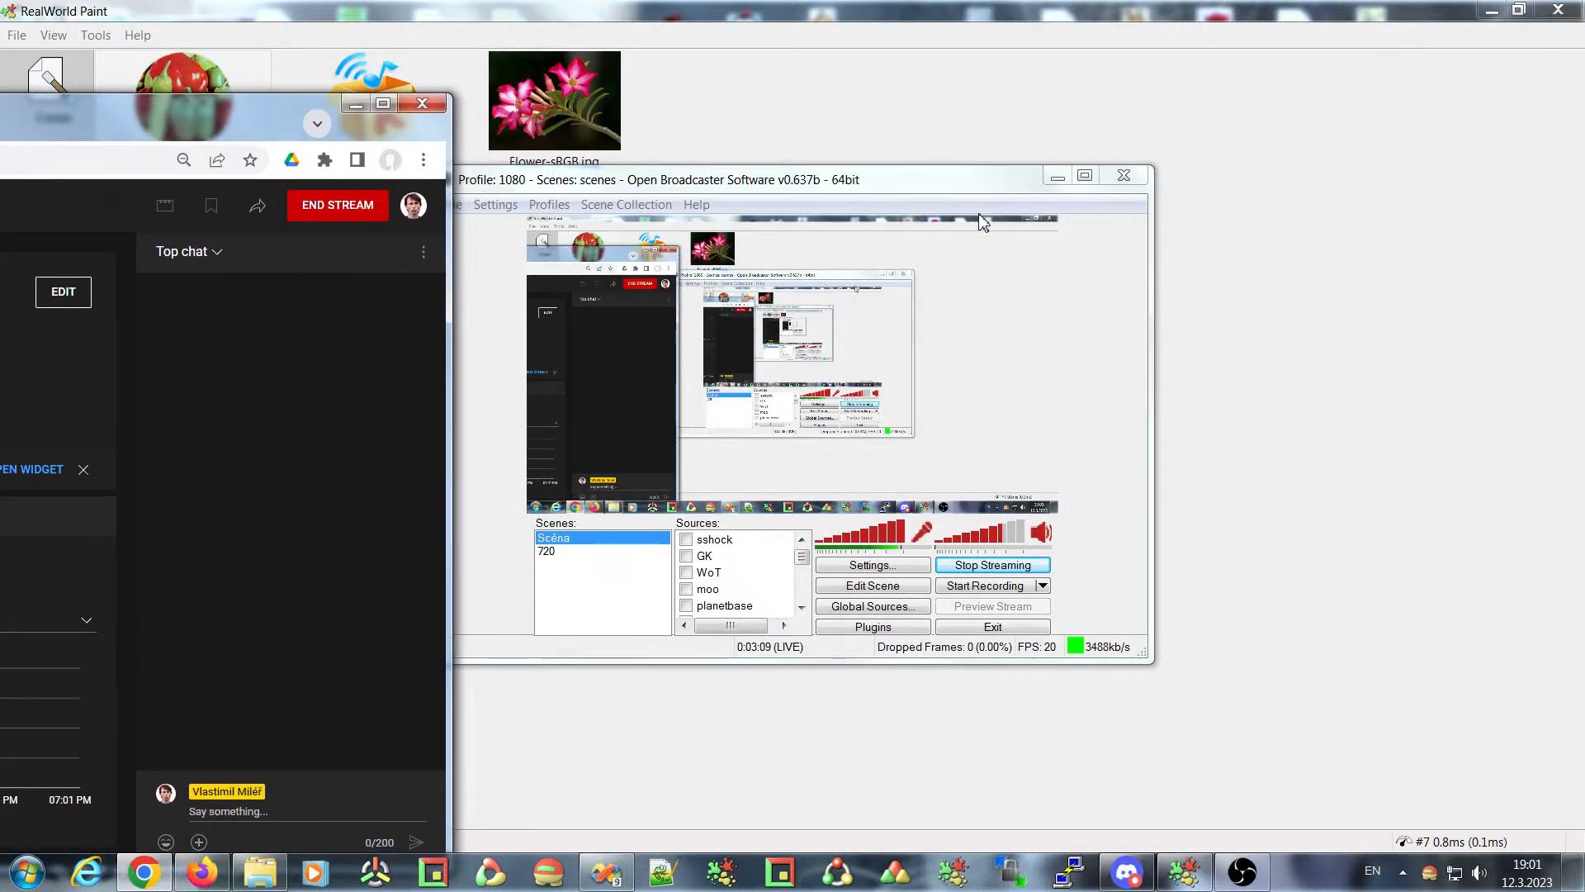
- Put the streaming software and browser windows away and open the recent image hell.png
{"action": "left_click", "coordinate": [1057, 177]}
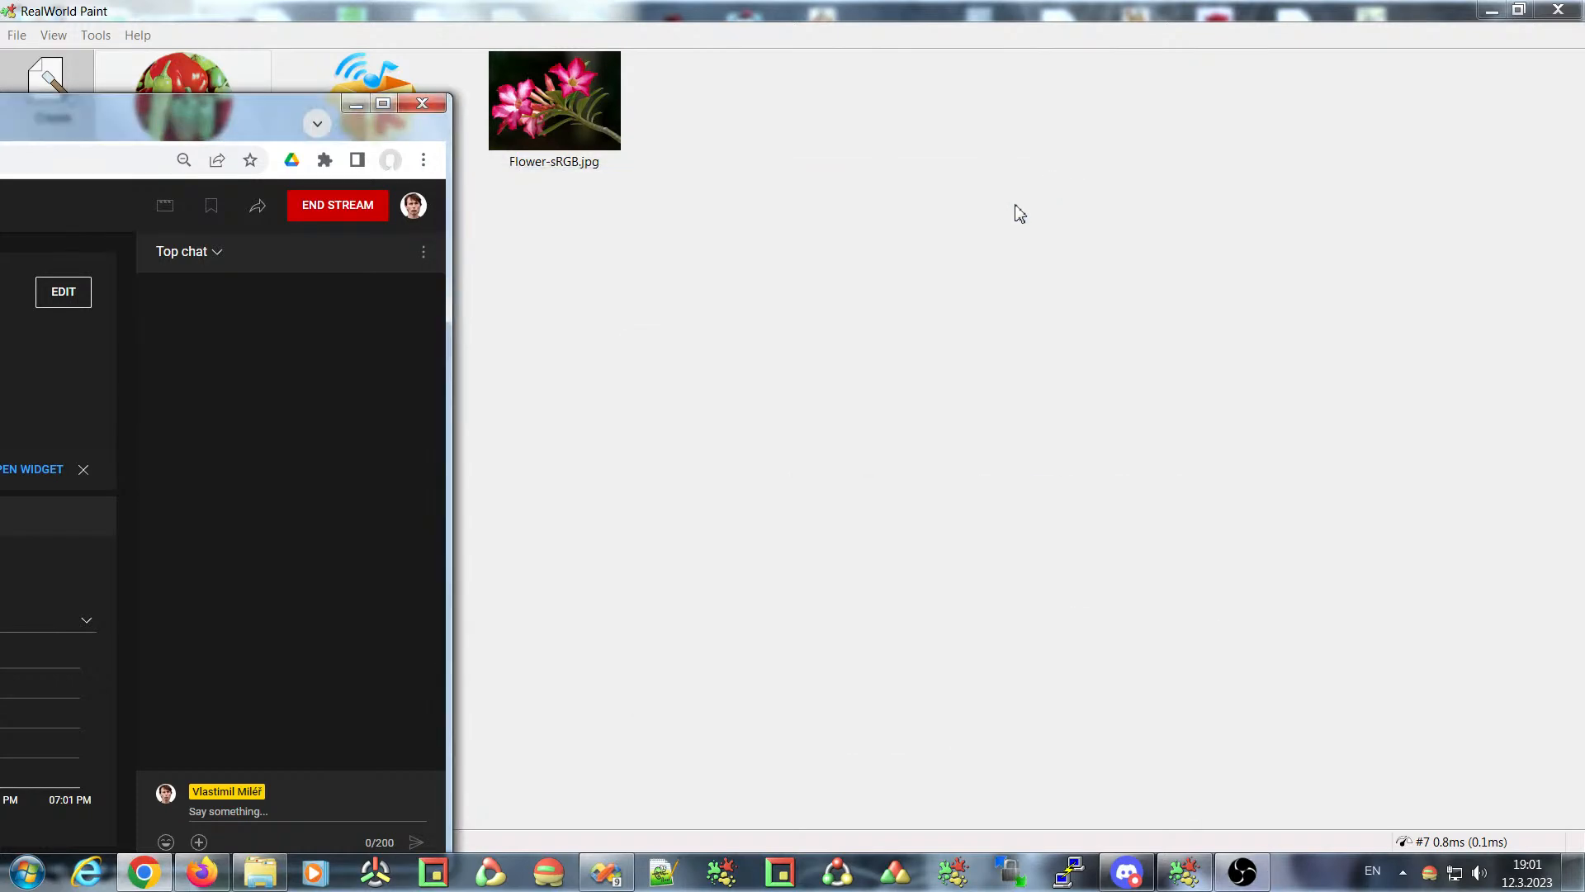
{"action": "left_click", "coordinate": [765, 445]}
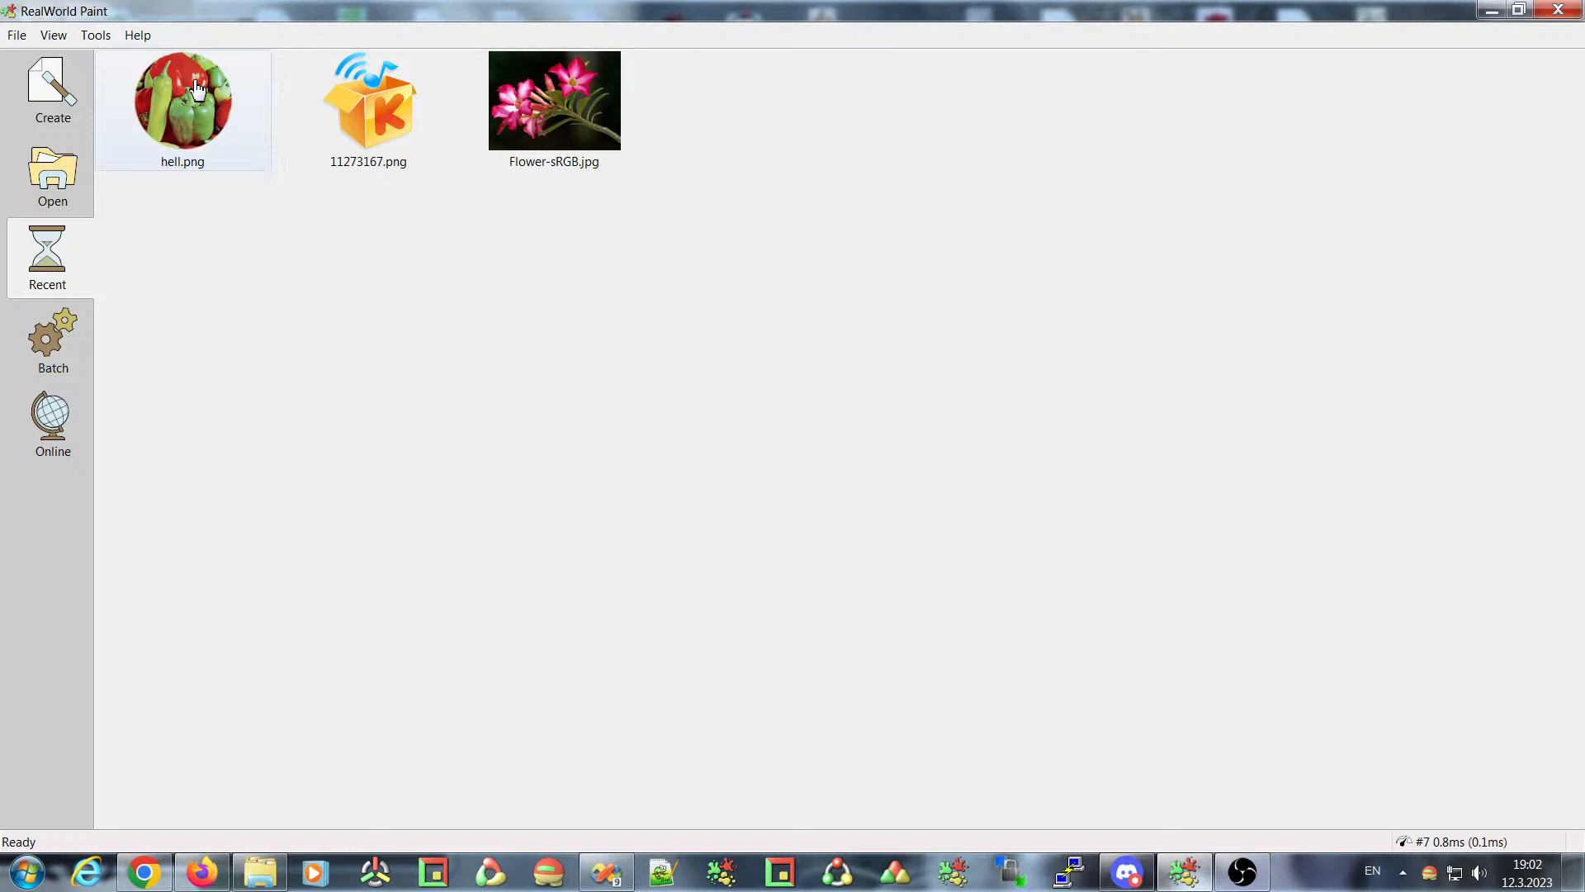
{"action": "double_click", "coordinate": [183, 103]}
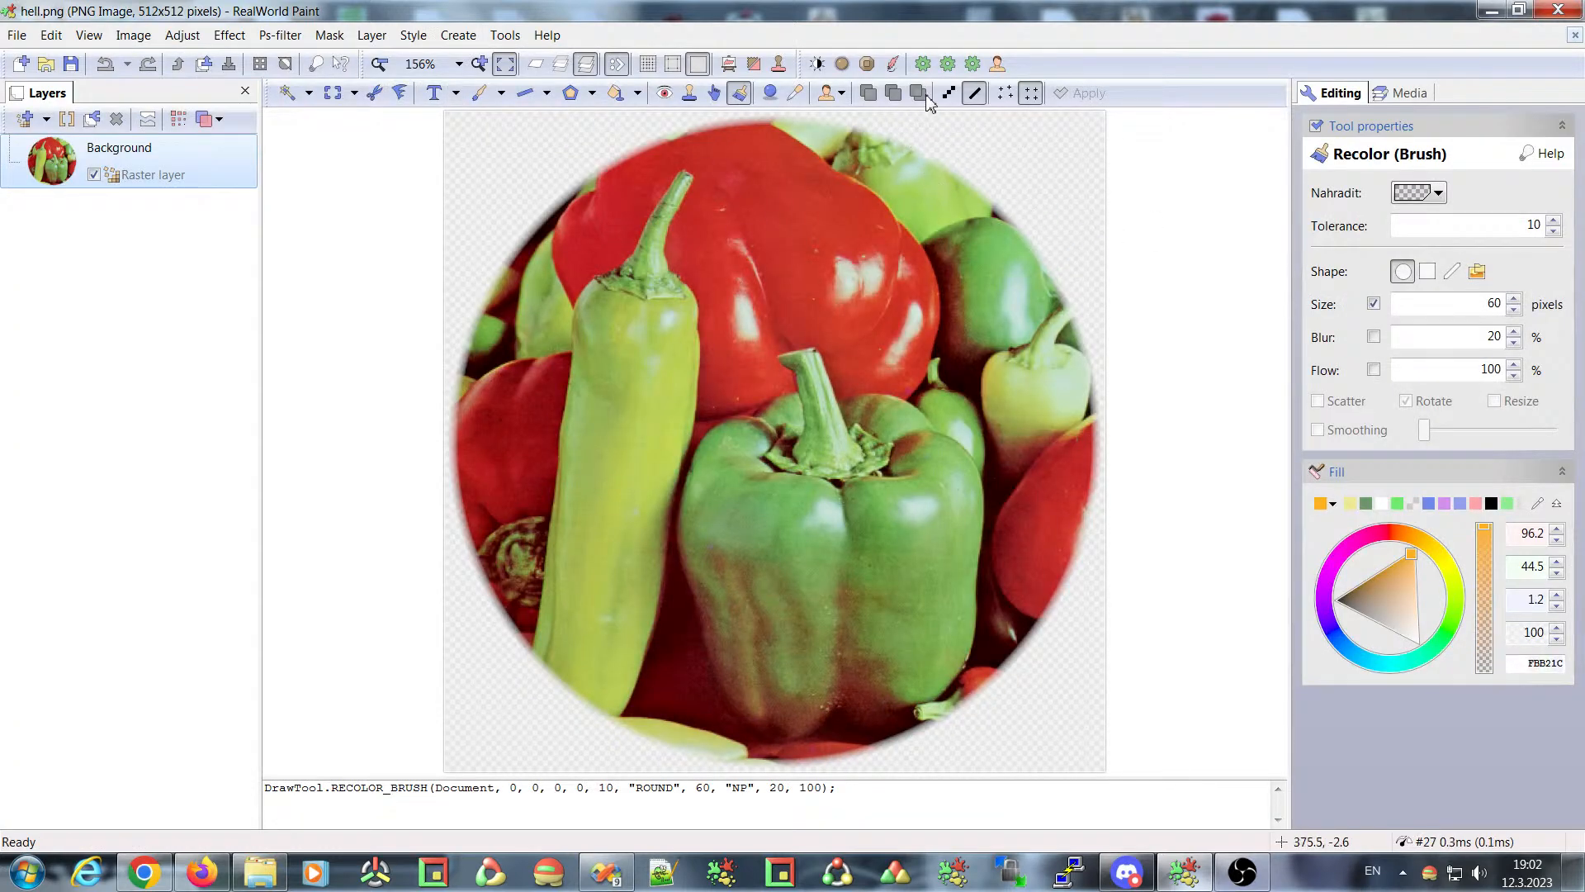
- Replace the red sampled from a pixel of the large red pepper with yellow across the image
{"action": "left_click", "coordinate": [925, 69]}
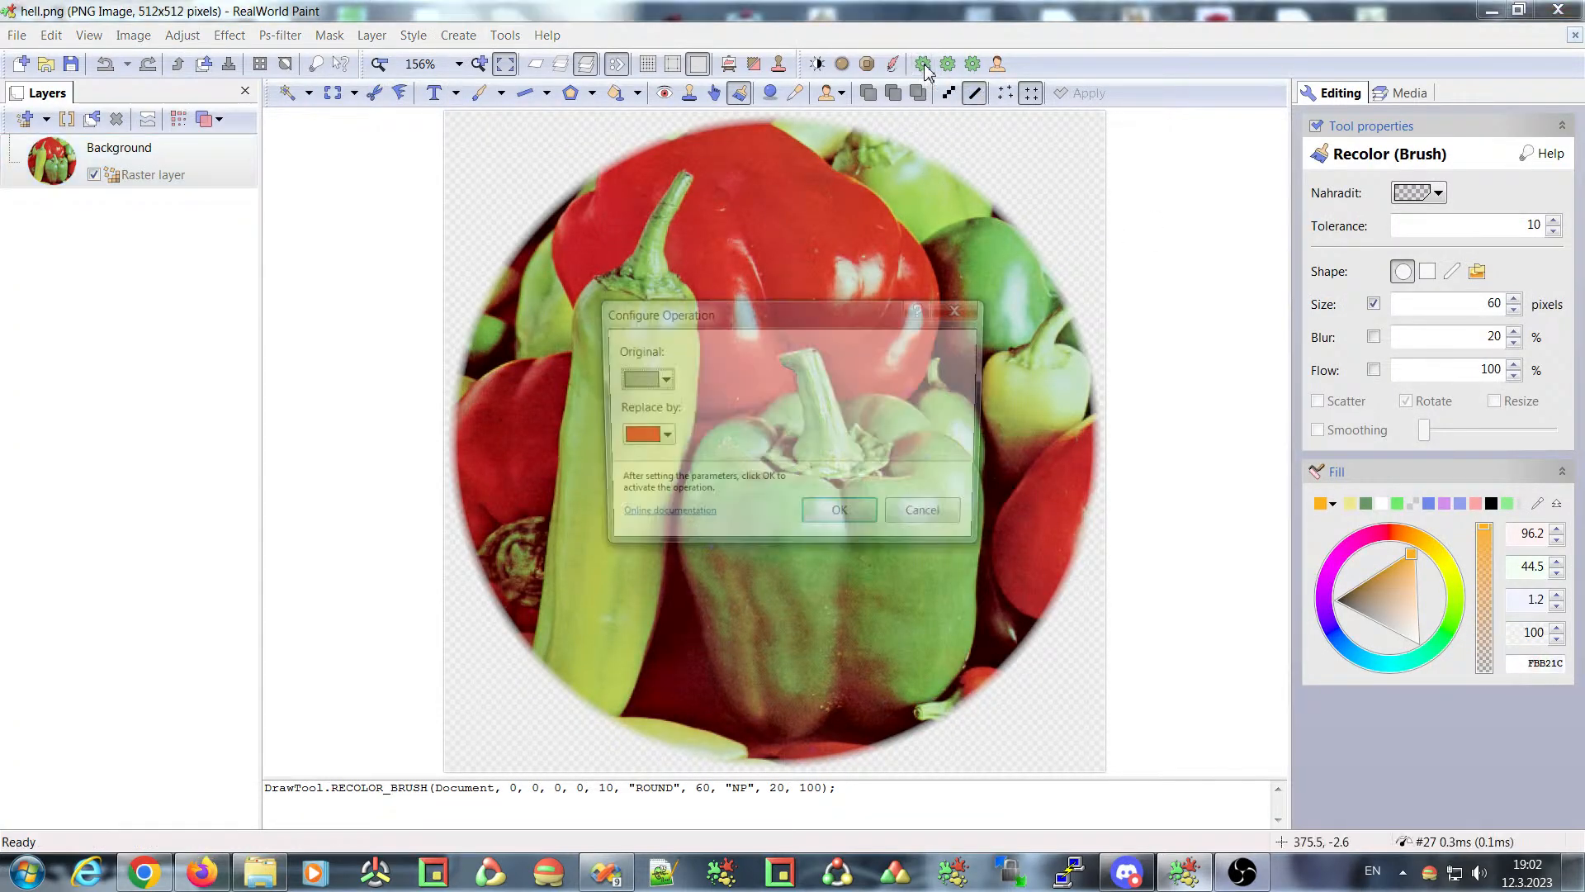
{"action": "left_click_drag", "start_coordinate": [803, 313], "coordinate": [1041, 288]}
{"action": "left_click", "coordinate": [970, 341]}
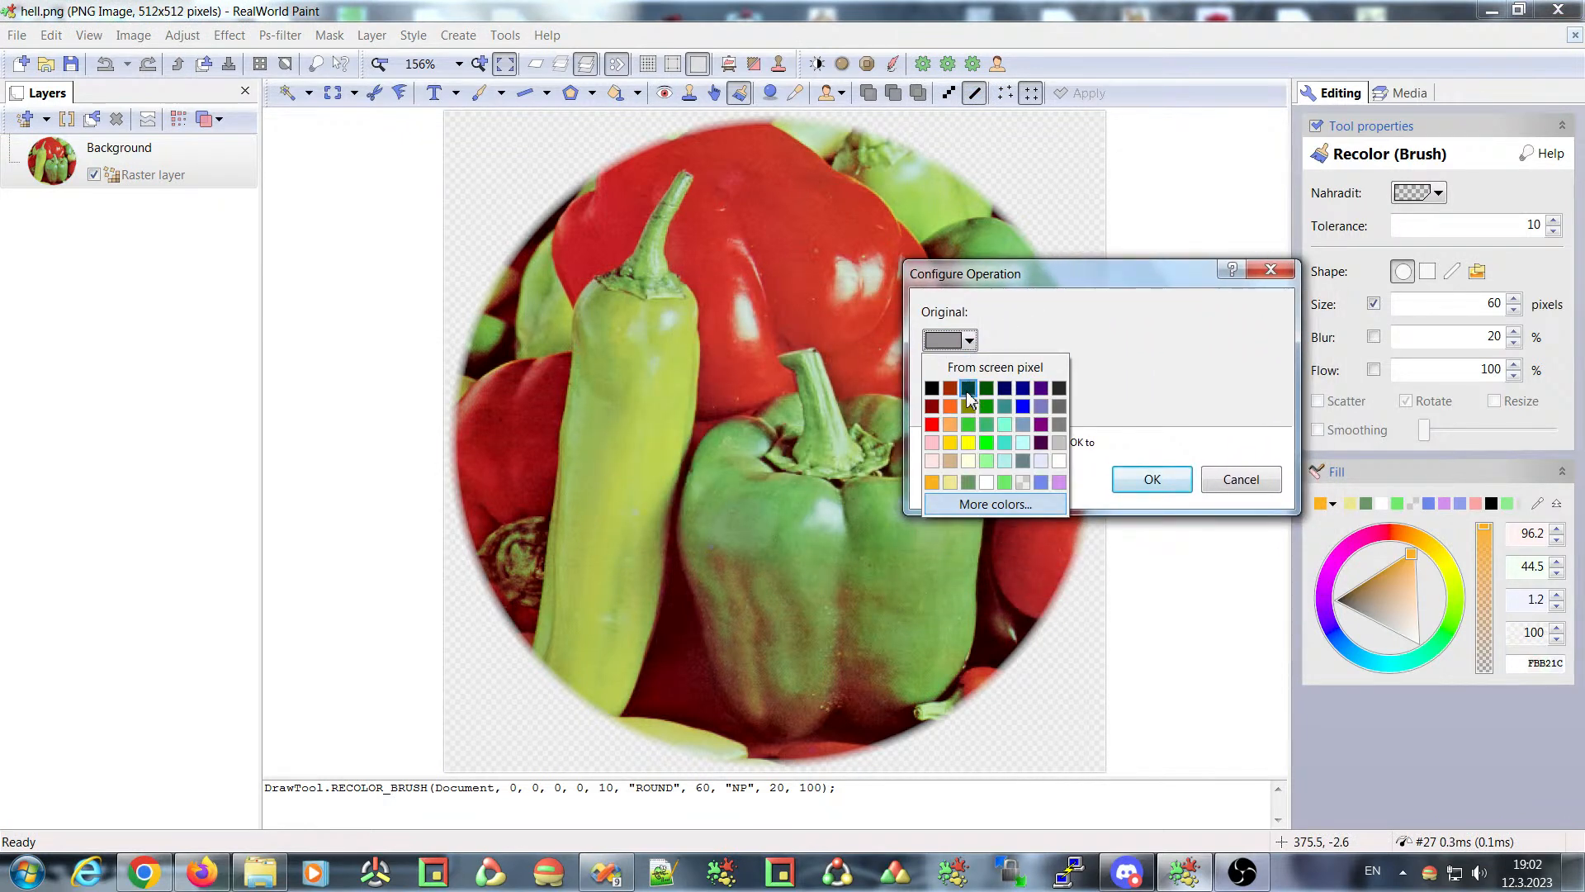
{"action": "left_click", "coordinate": [1044, 368]}
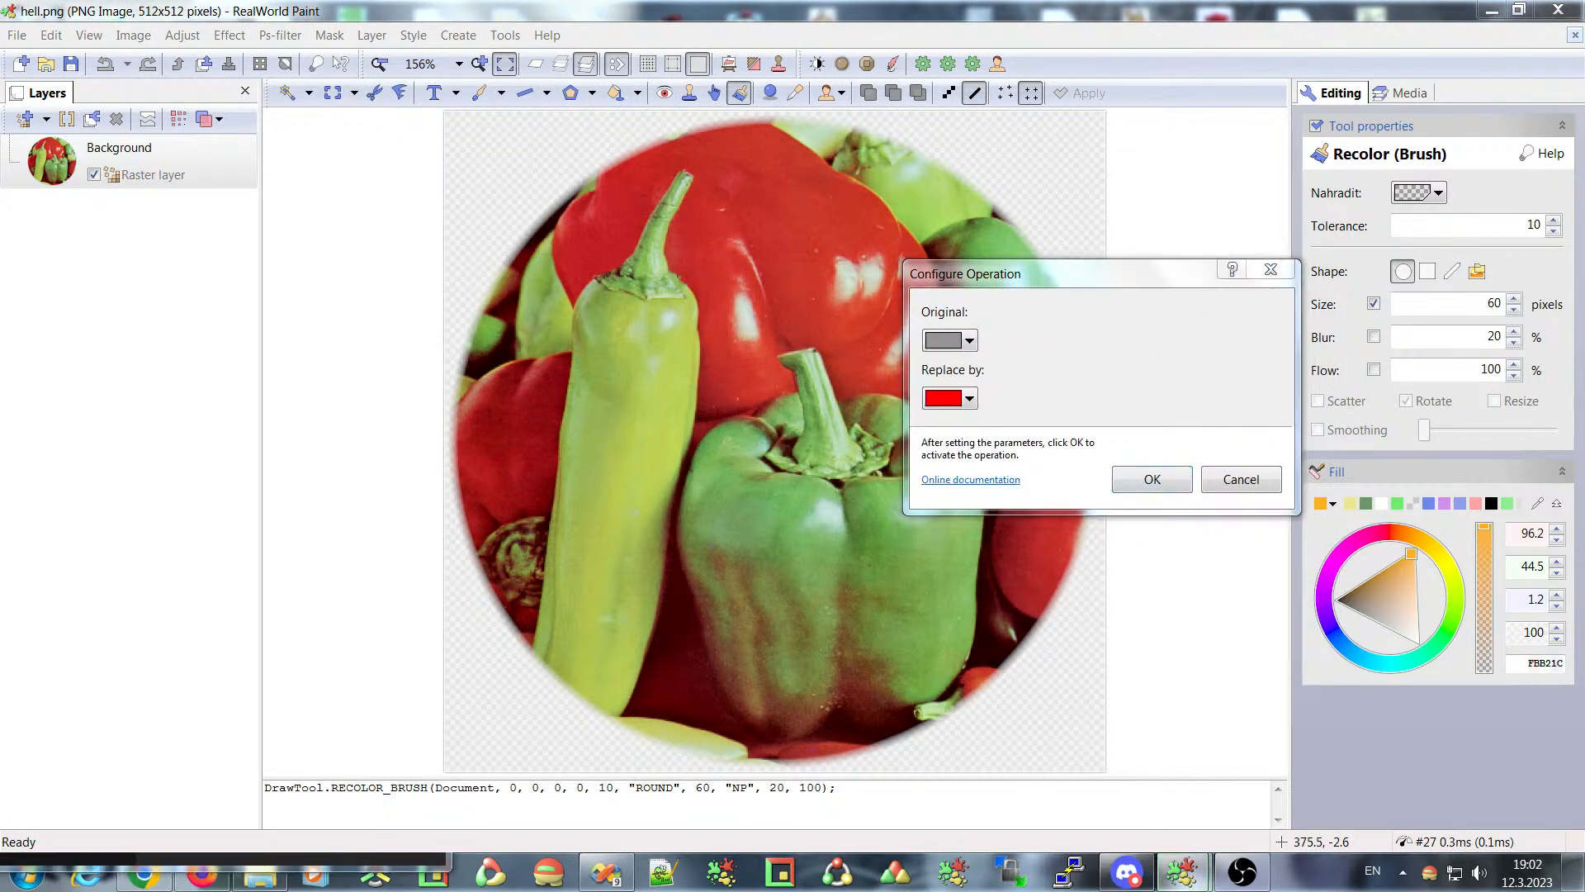
{"action": "left_click", "coordinate": [779, 231]}
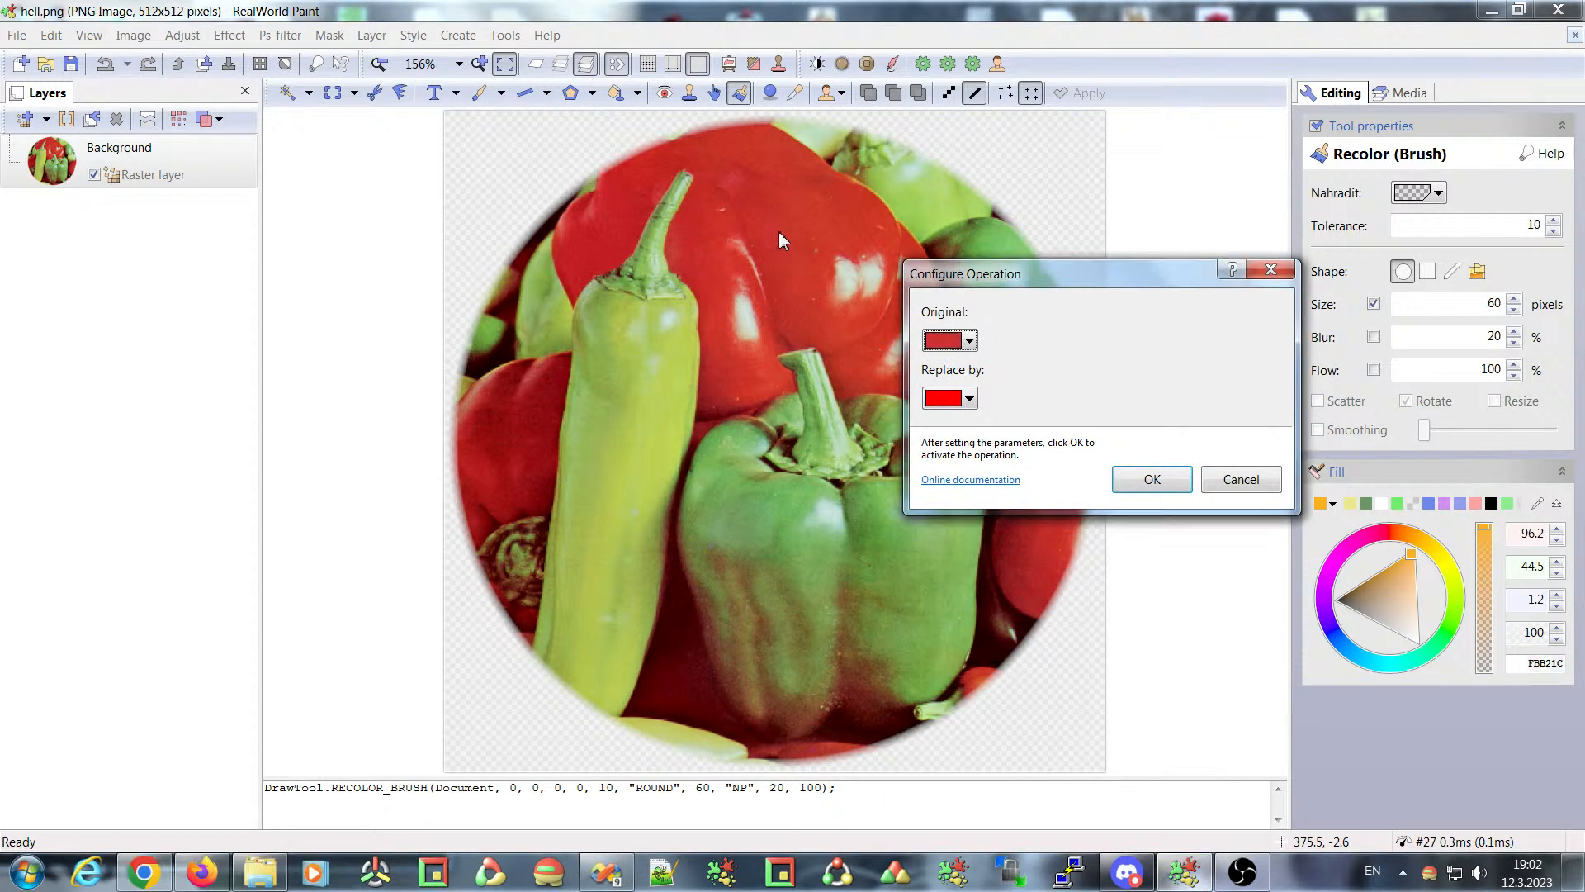
{"action": "left_click", "coordinate": [969, 398]}
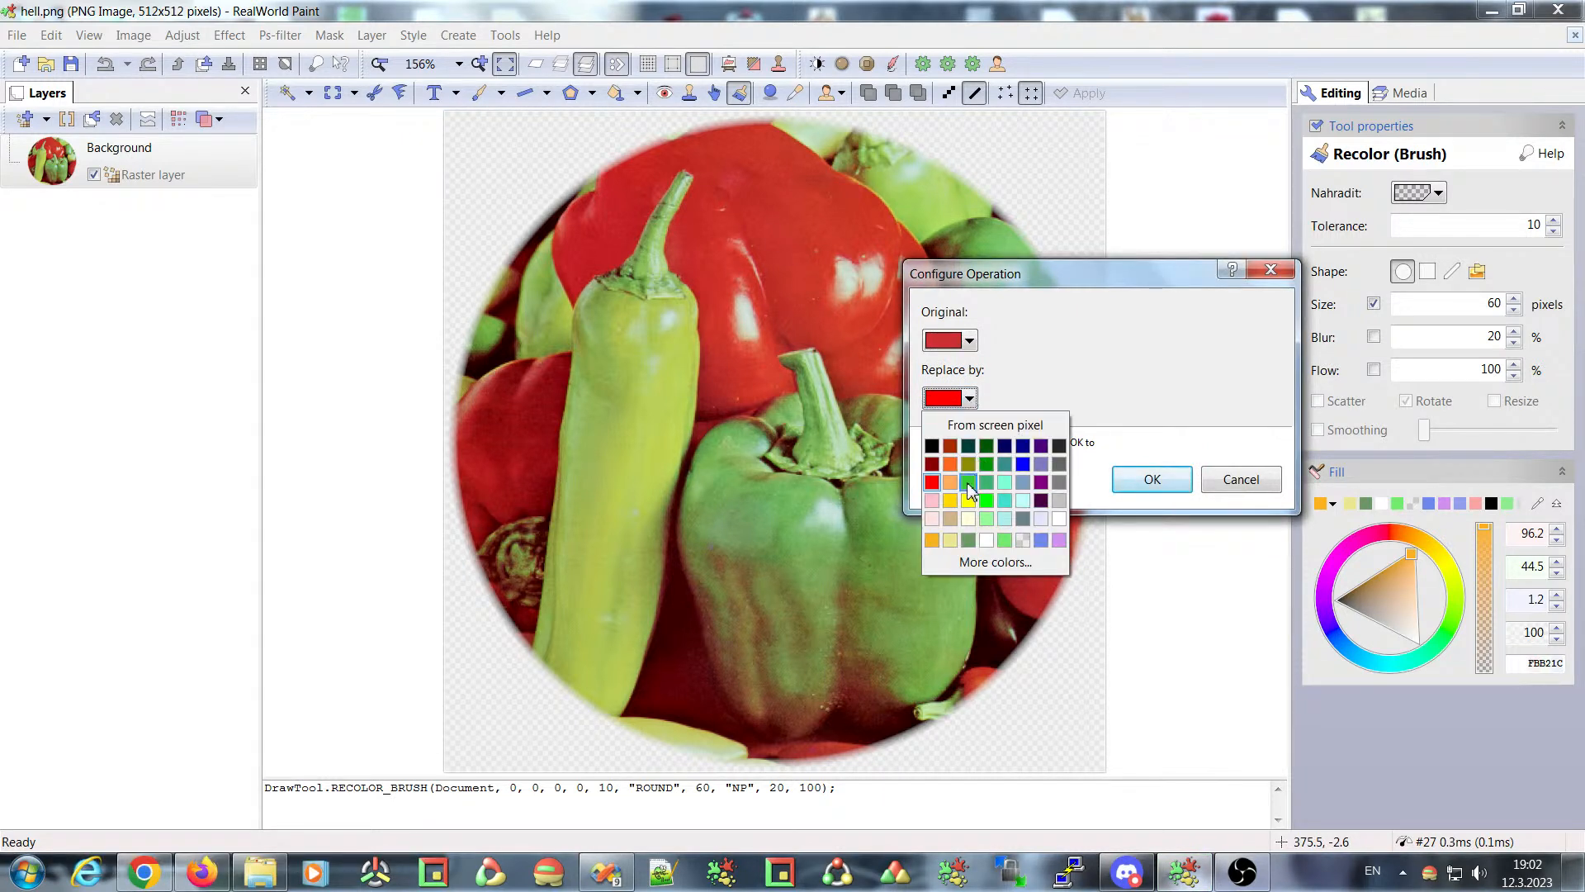
{"action": "left_click", "coordinate": [969, 499]}
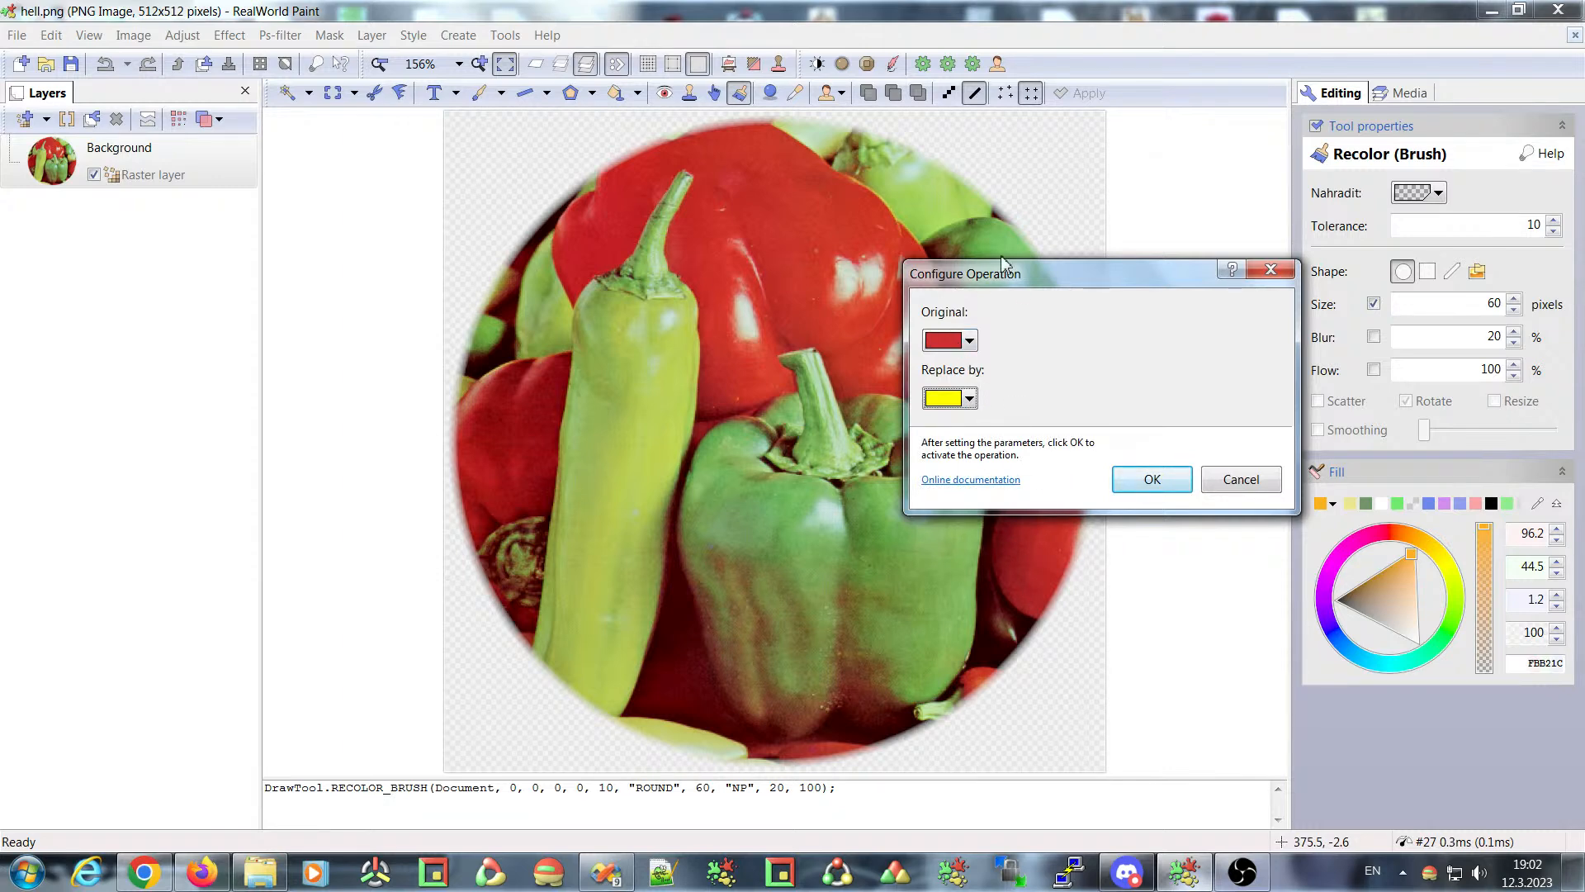
{"action": "left_click", "coordinate": [1152, 479]}
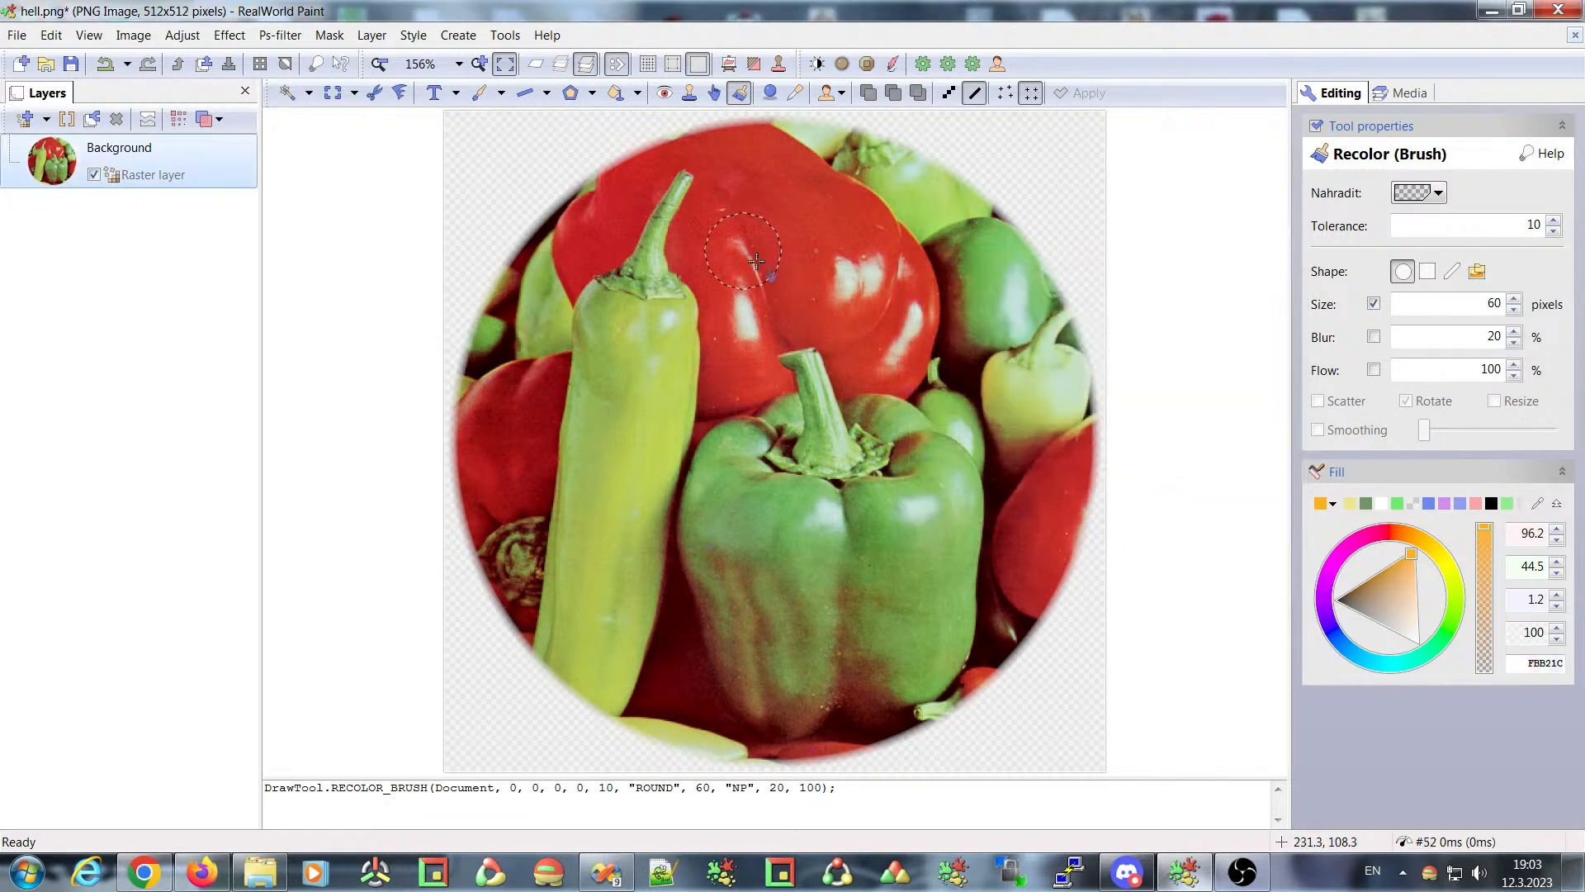
- Examine up close which pixels of the large red pepper were recoloured
{"action": "scroll", "coordinate": [763, 246], "scroll_direction": "up", "scroll_amount": 4}
{"action": "scroll", "coordinate": [800, 246], "scroll_direction": "down", "scroll_amount": 3}
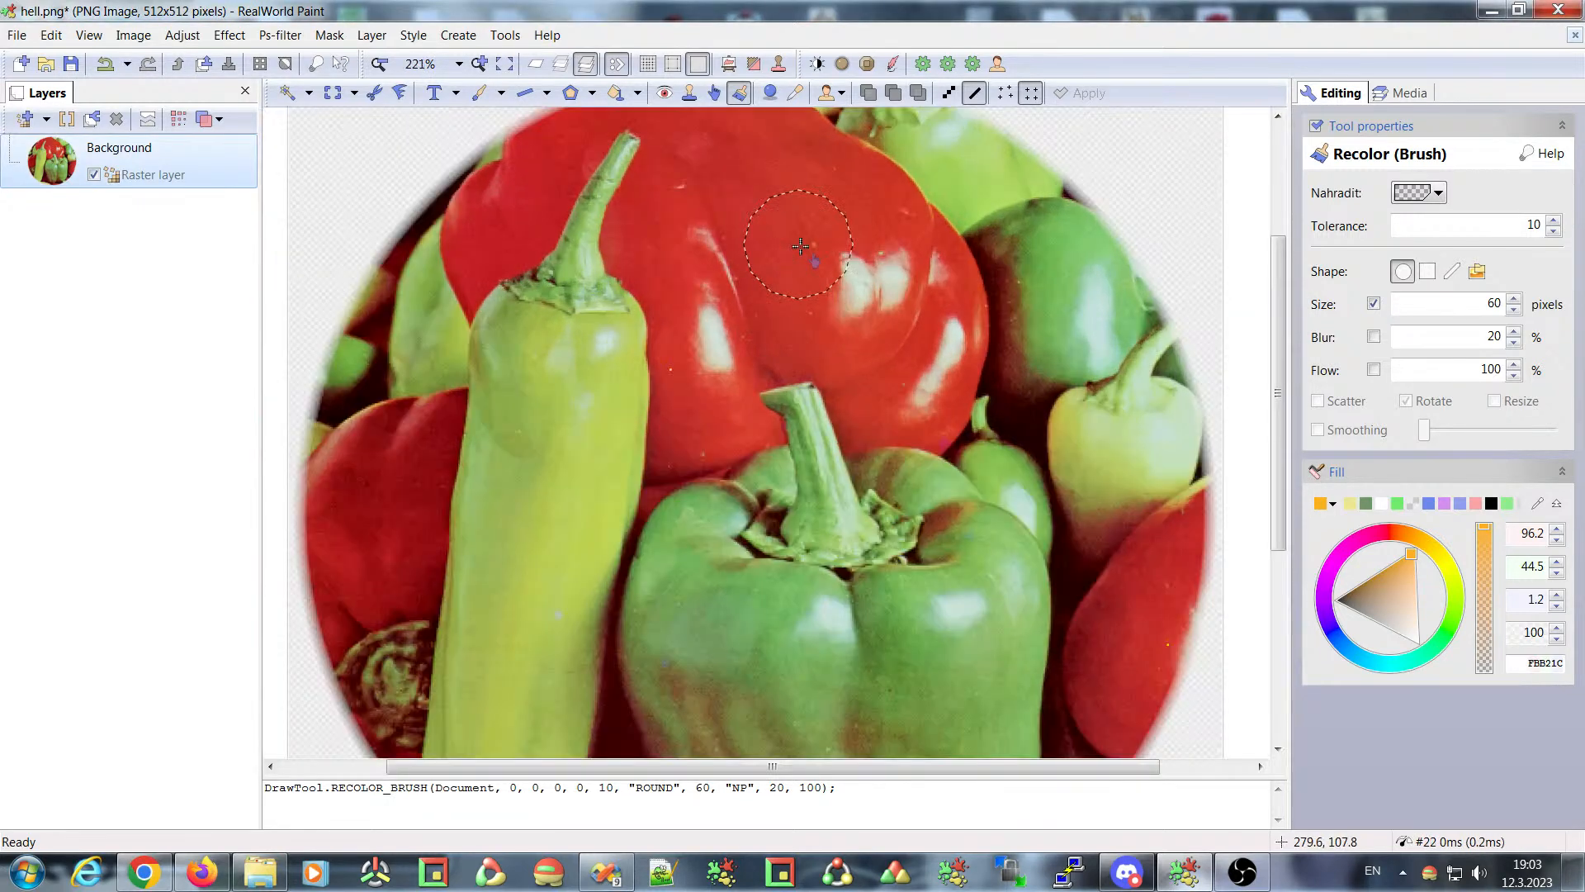
{"action": "scroll", "coordinate": [662, 326], "scroll_direction": "up", "scroll_amount": 3}
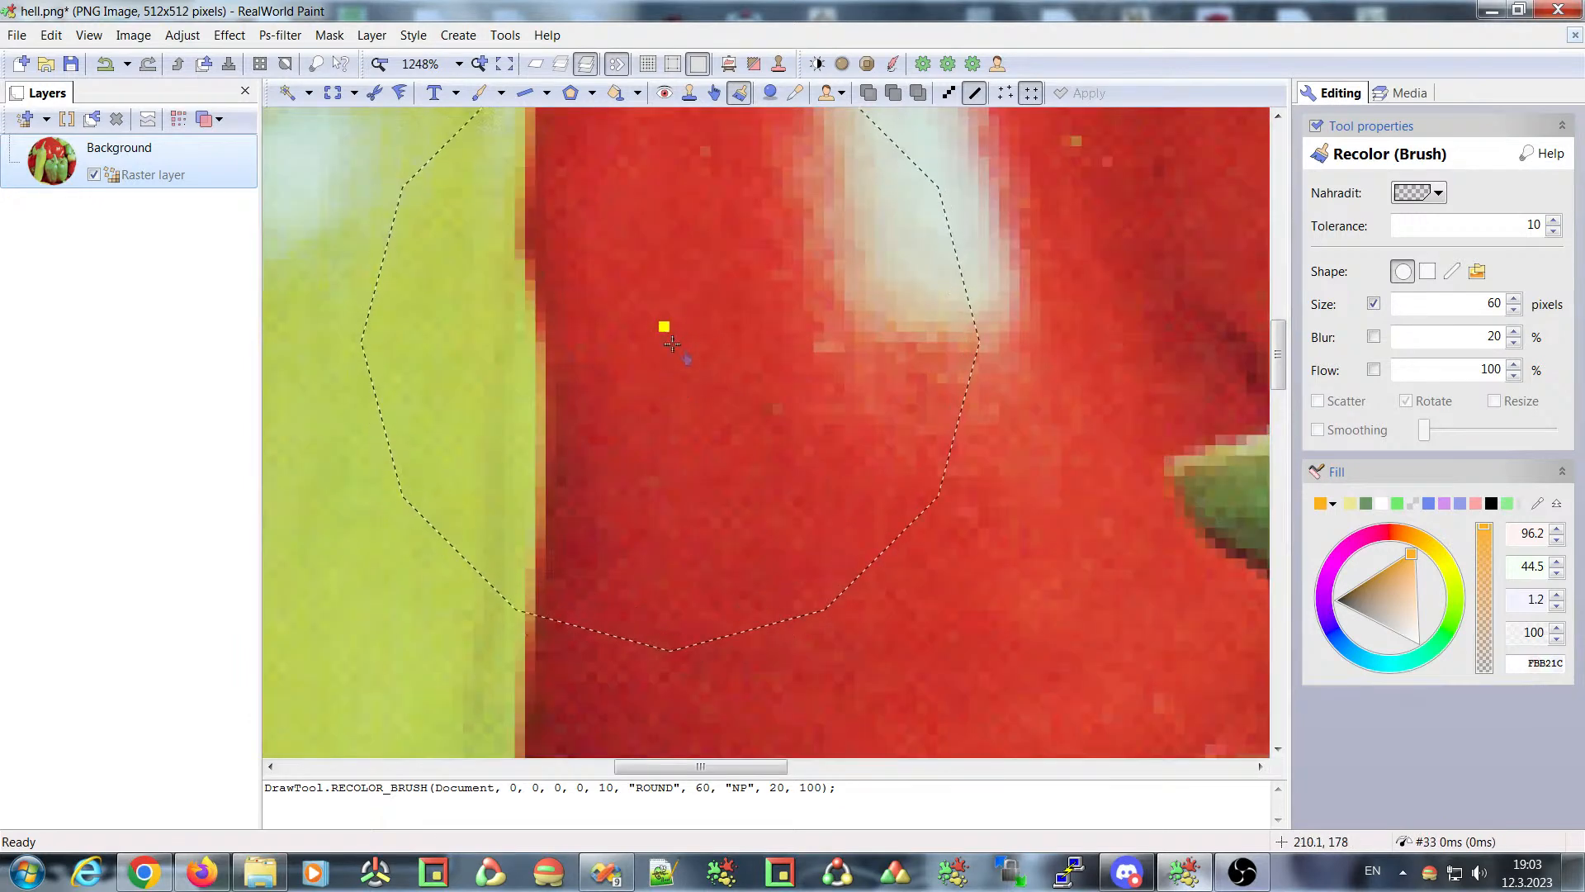
{"action": "scroll", "coordinate": [669, 318], "scroll_direction": "down", "scroll_amount": 4}
{"action": "scroll", "coordinate": [710, 318], "scroll_direction": "up", "scroll_amount": 1}
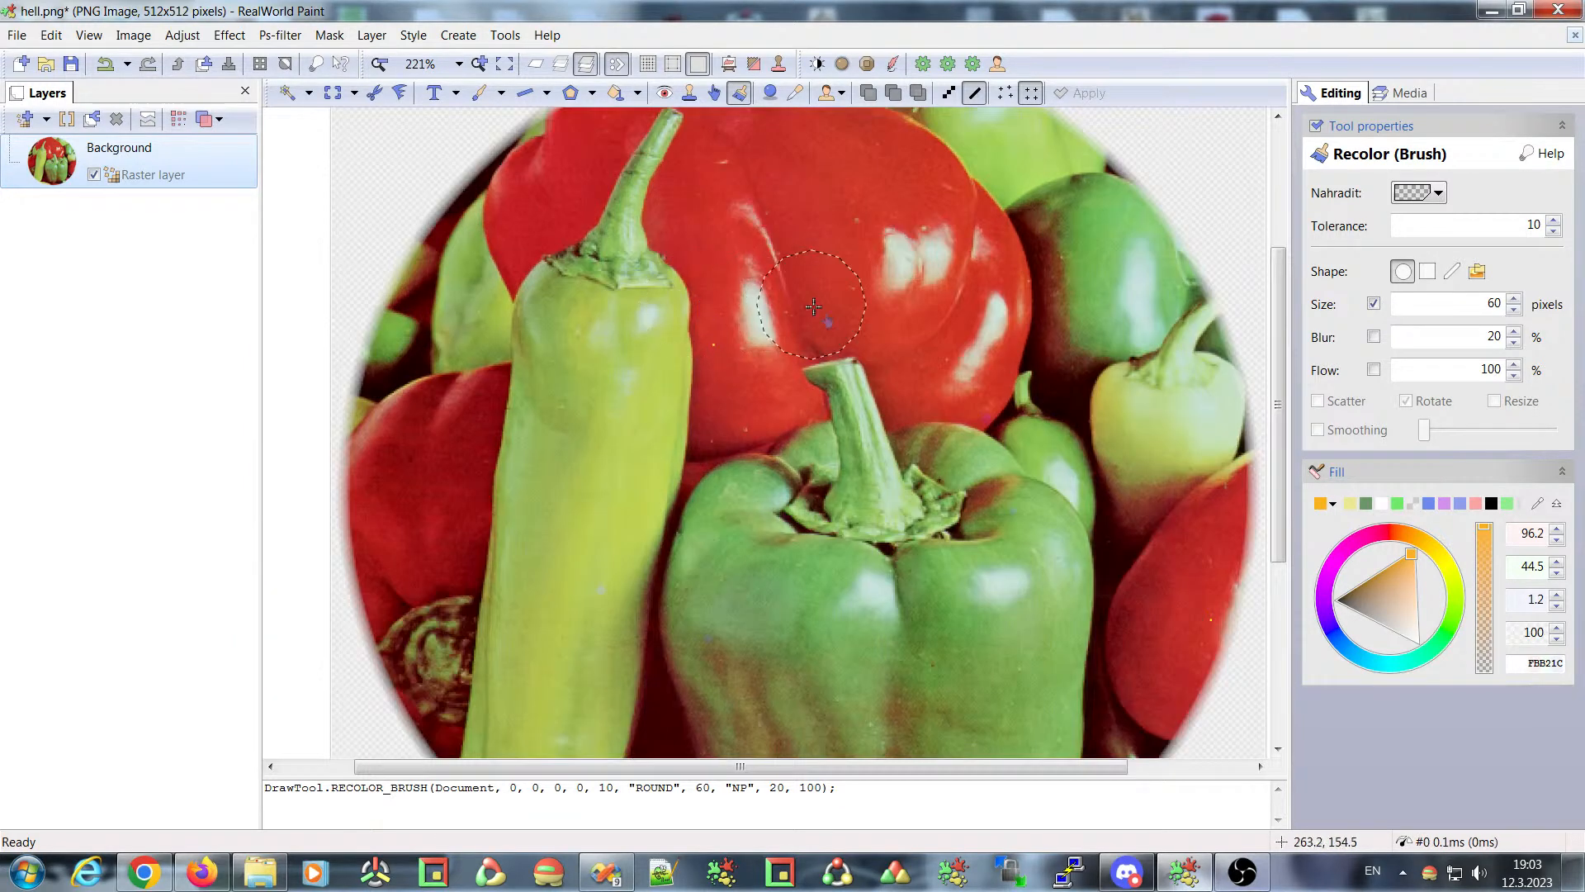
- In place of hell.png, create a 256x256 raster image at 100 DPI and draw an orange triangle about 129 px wide in it
{"action": "left_click", "coordinate": [1574, 35]}
{"action": "left_click", "coordinate": [86, 103]}
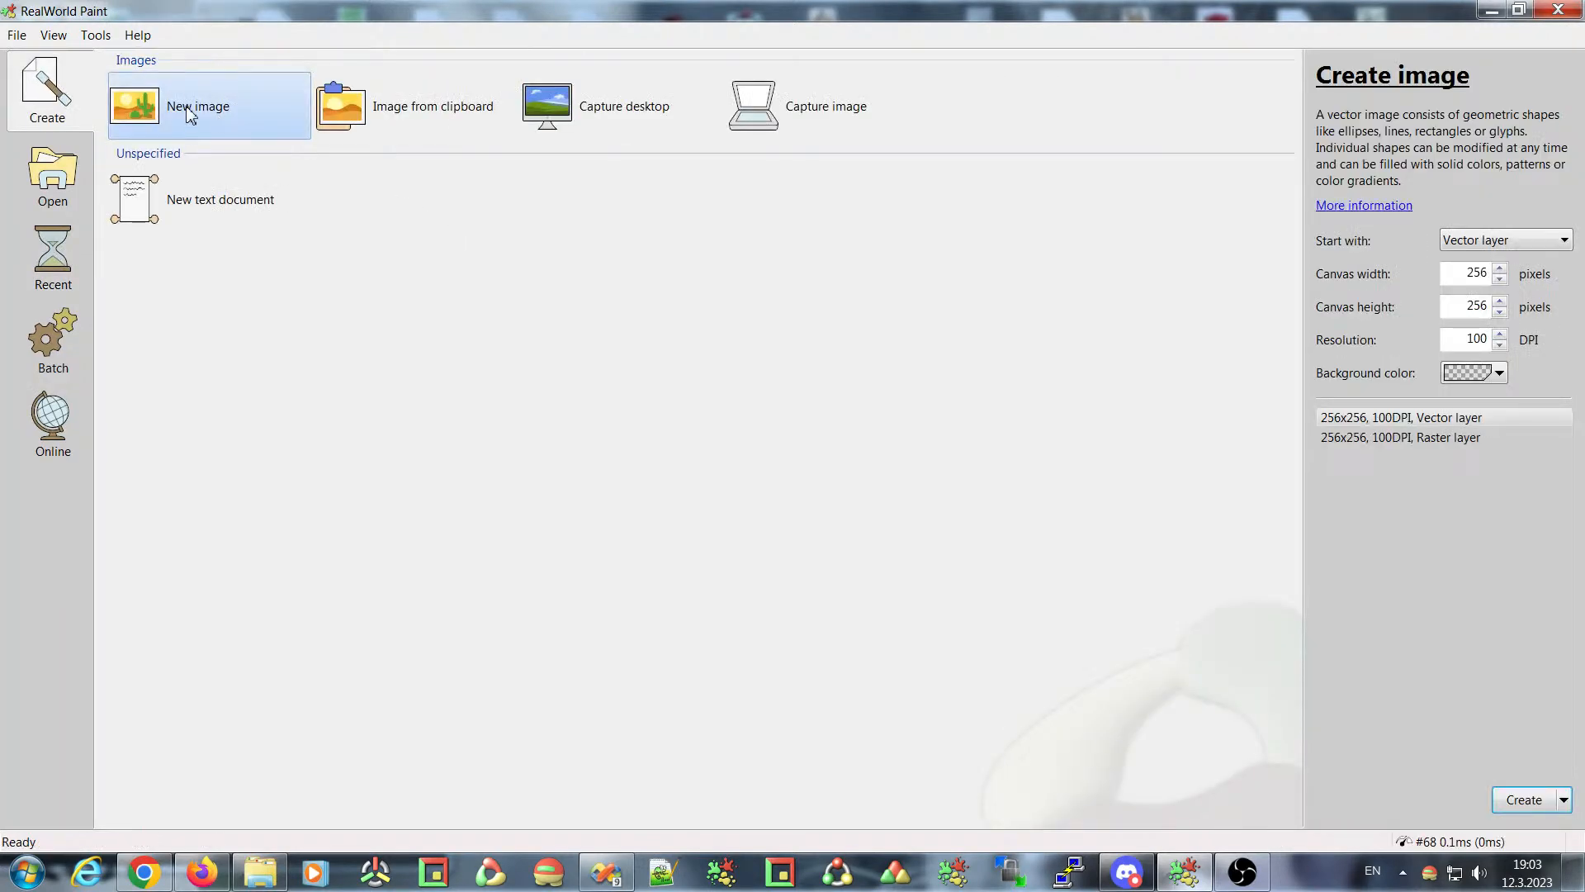
{"action": "left_click", "coordinate": [1377, 438]}
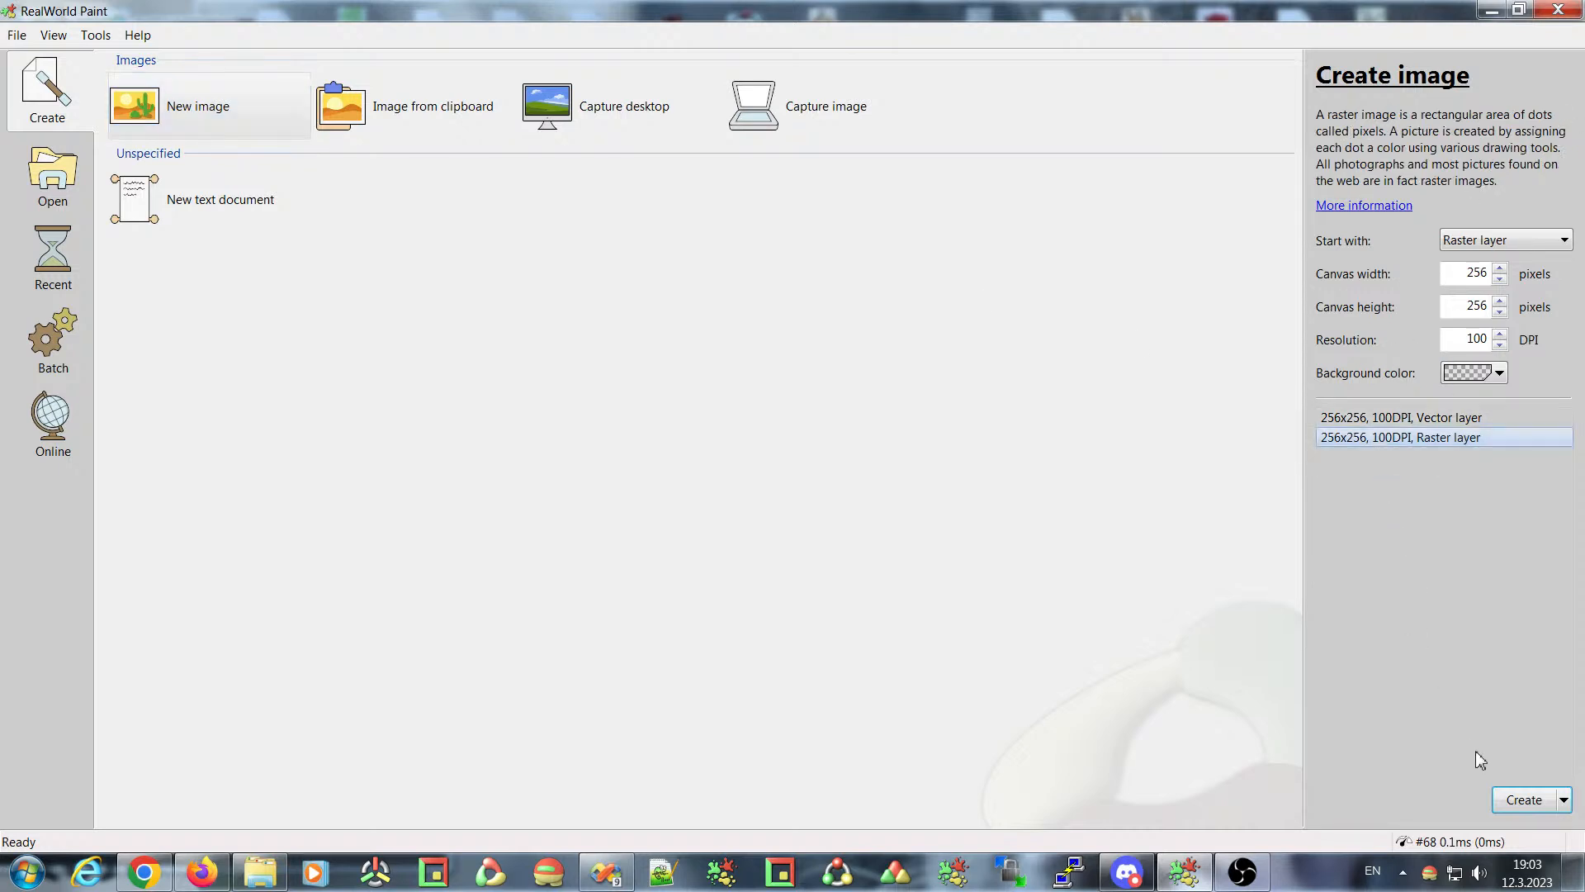
{"action": "left_click", "coordinate": [1521, 801]}
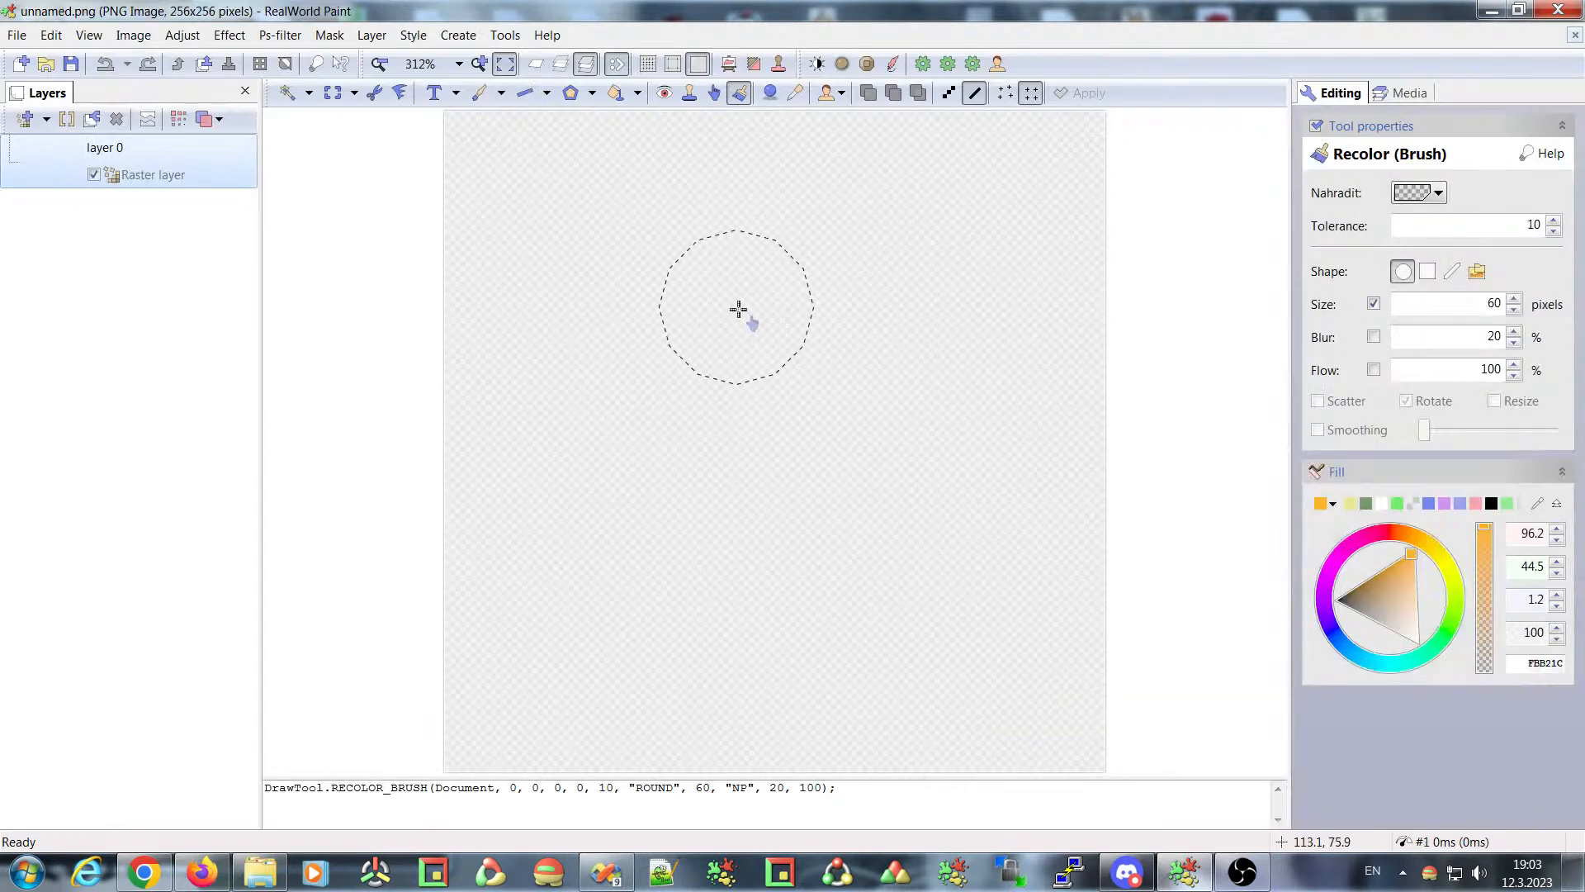
{"action": "left_click", "coordinate": [571, 92]}
{"action": "left_click_drag", "start_coordinate": [592, 213], "coordinate": [925, 373]}
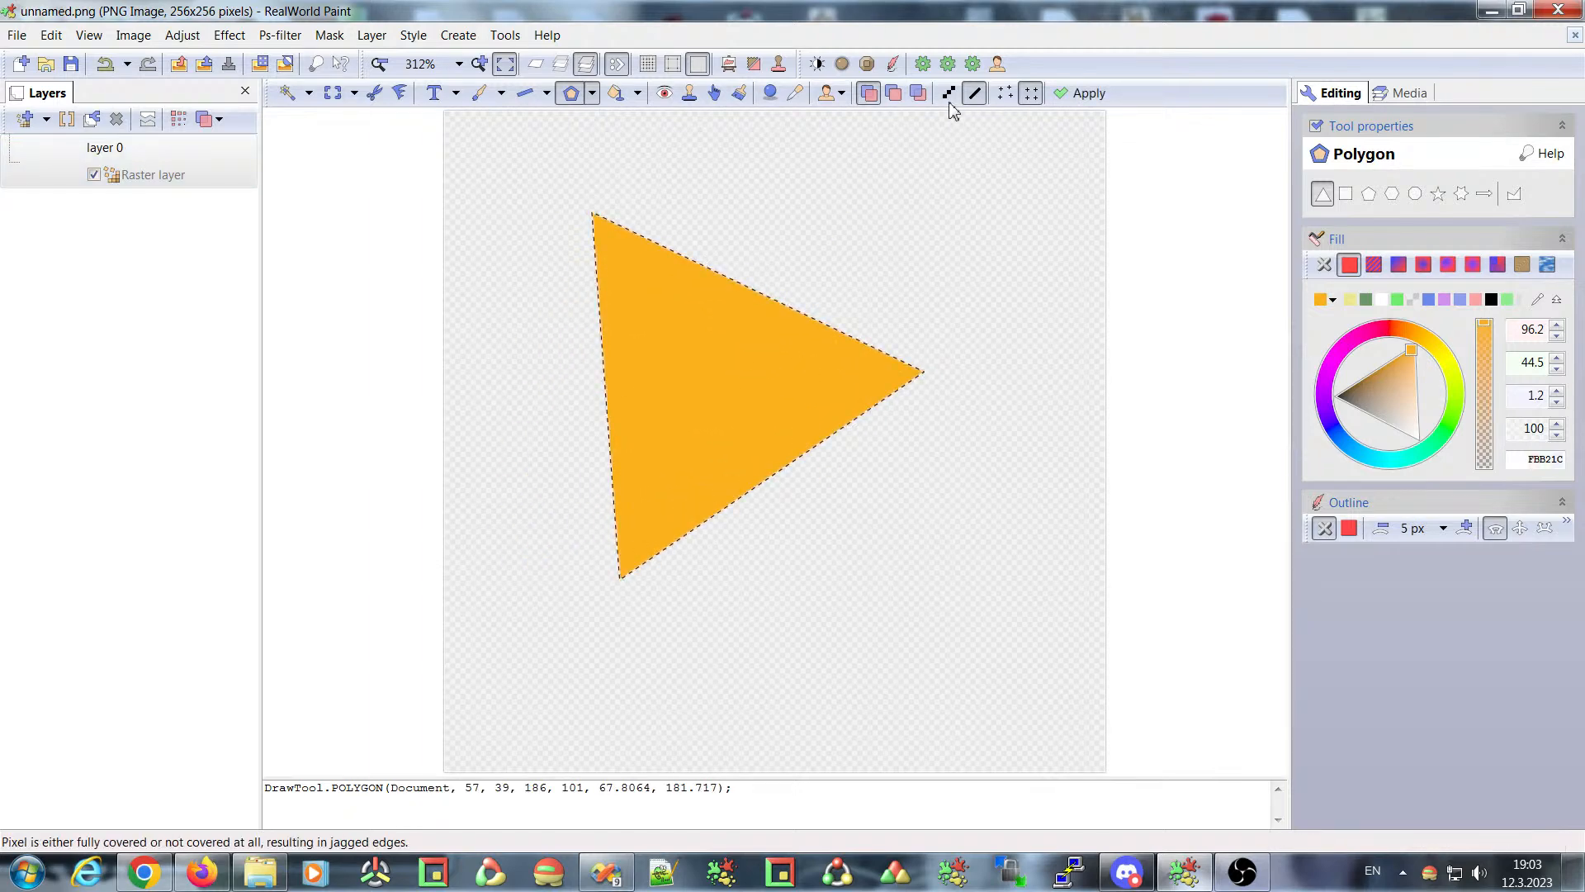
- Replace the orange sampled from the triangle with yellow
{"action": "left_click", "coordinate": [923, 64]}
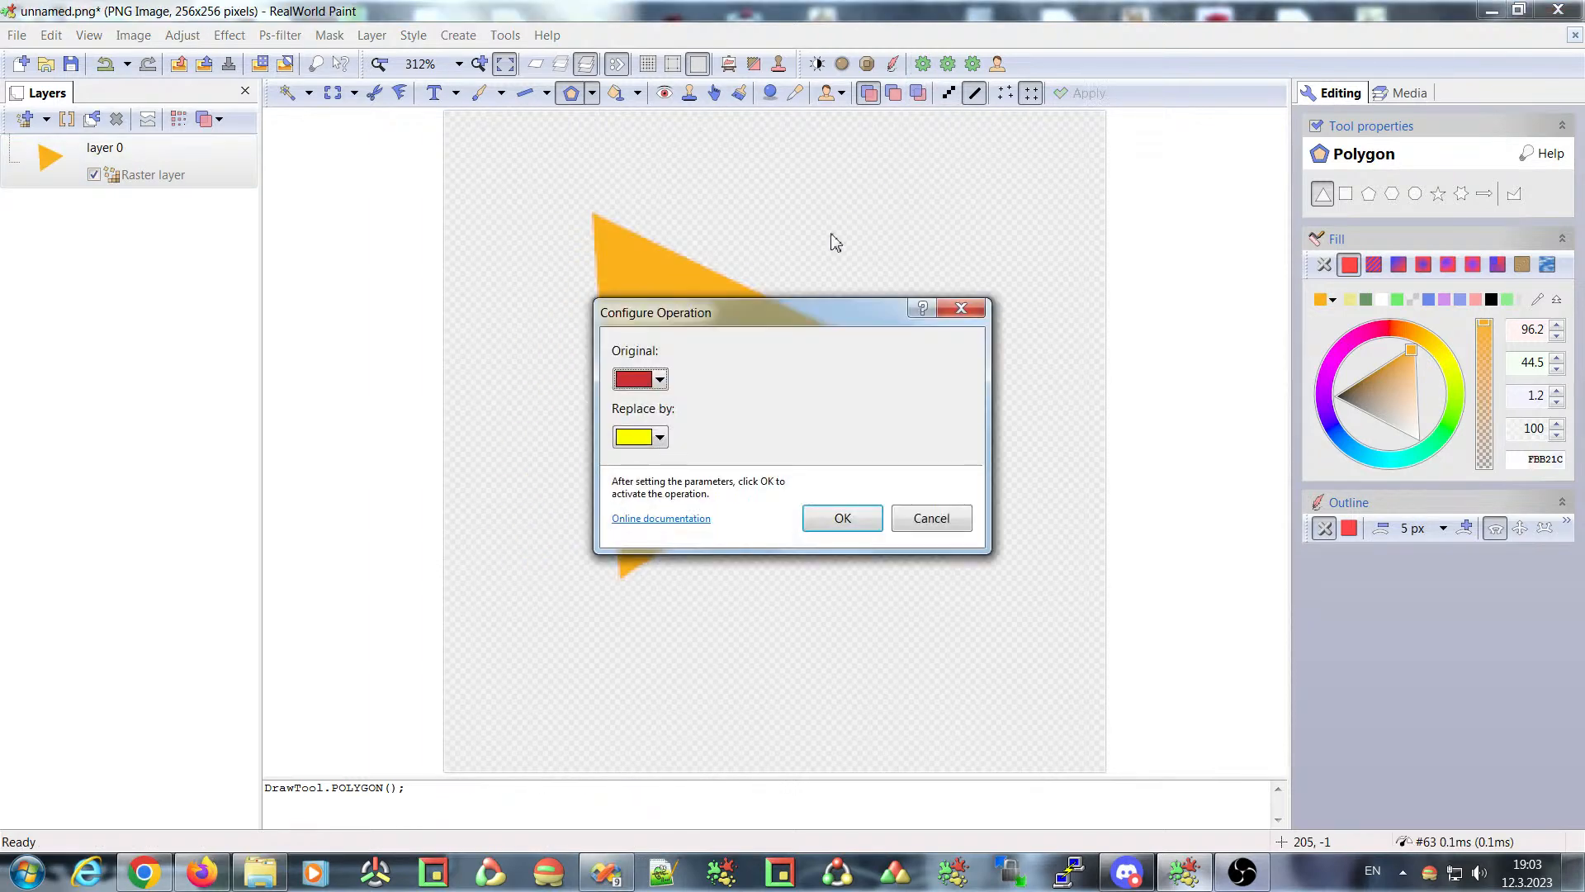
{"action": "left_click_drag", "start_coordinate": [745, 312], "coordinate": [1036, 279]}
{"action": "left_click", "coordinate": [950, 346]}
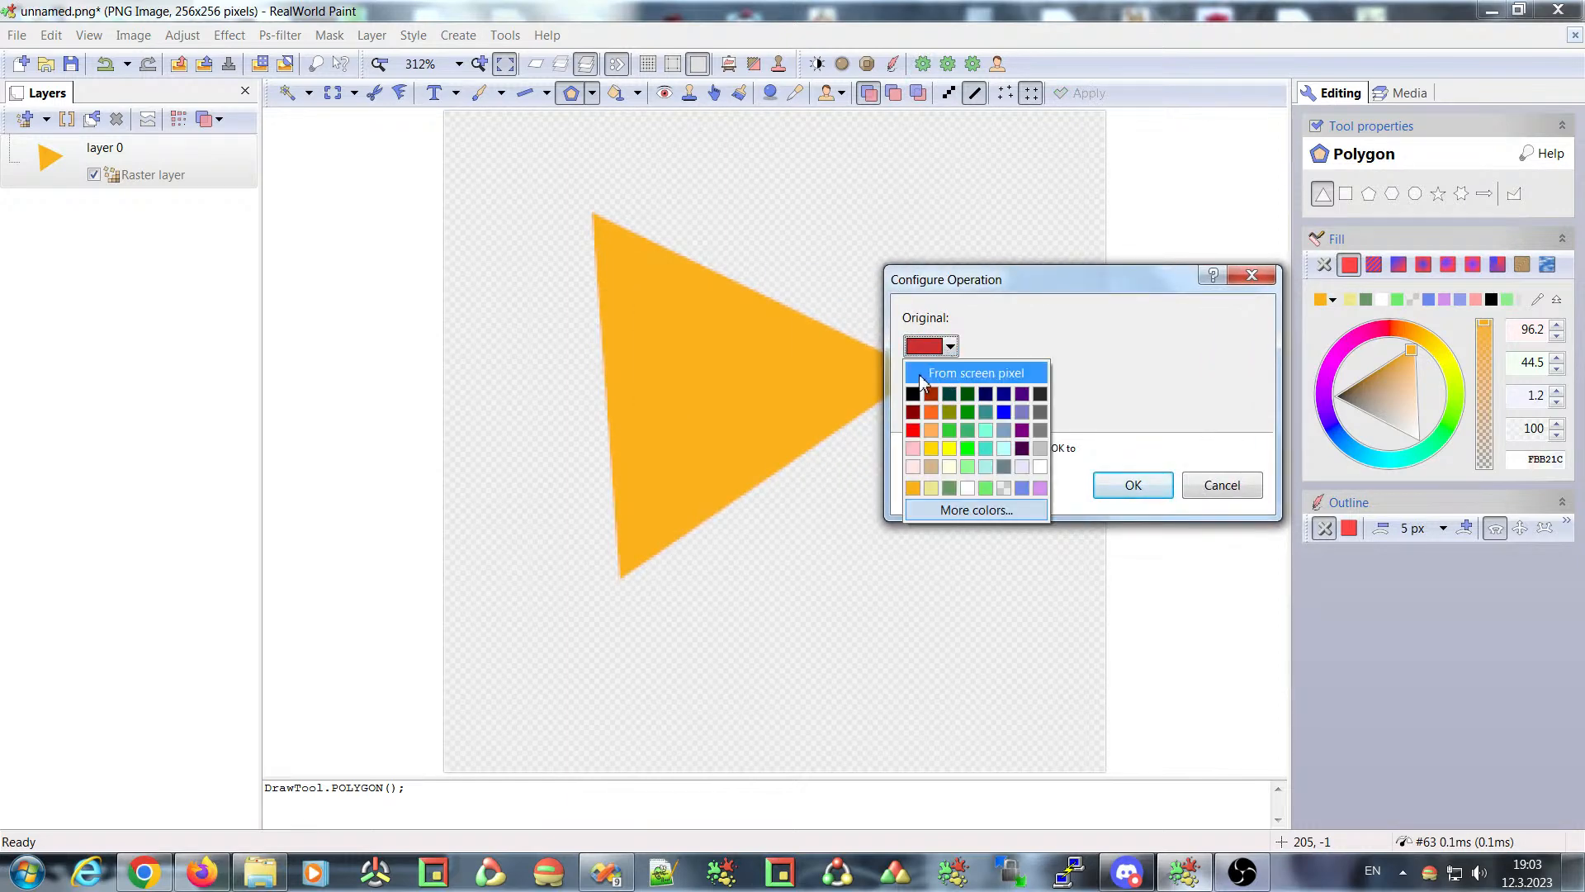
{"action": "left_click", "coordinate": [921, 375]}
{"action": "left_click", "coordinate": [736, 345]}
{"action": "left_click", "coordinate": [1140, 490]}
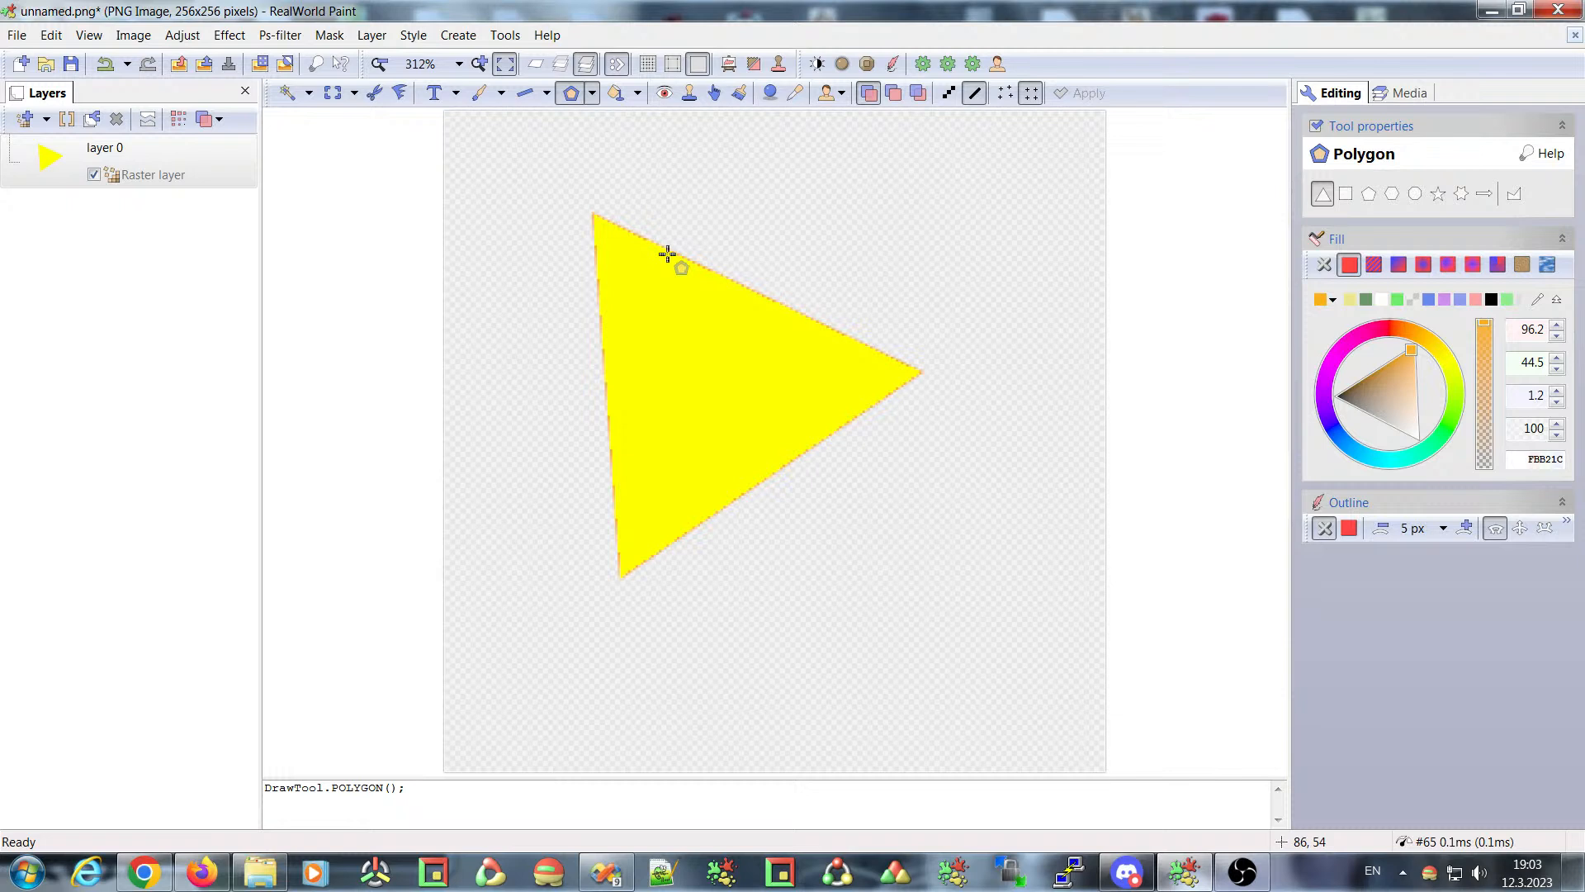
{"action": "left_click_drag", "start_coordinate": [807, 325], "coordinate": [588, 328]}
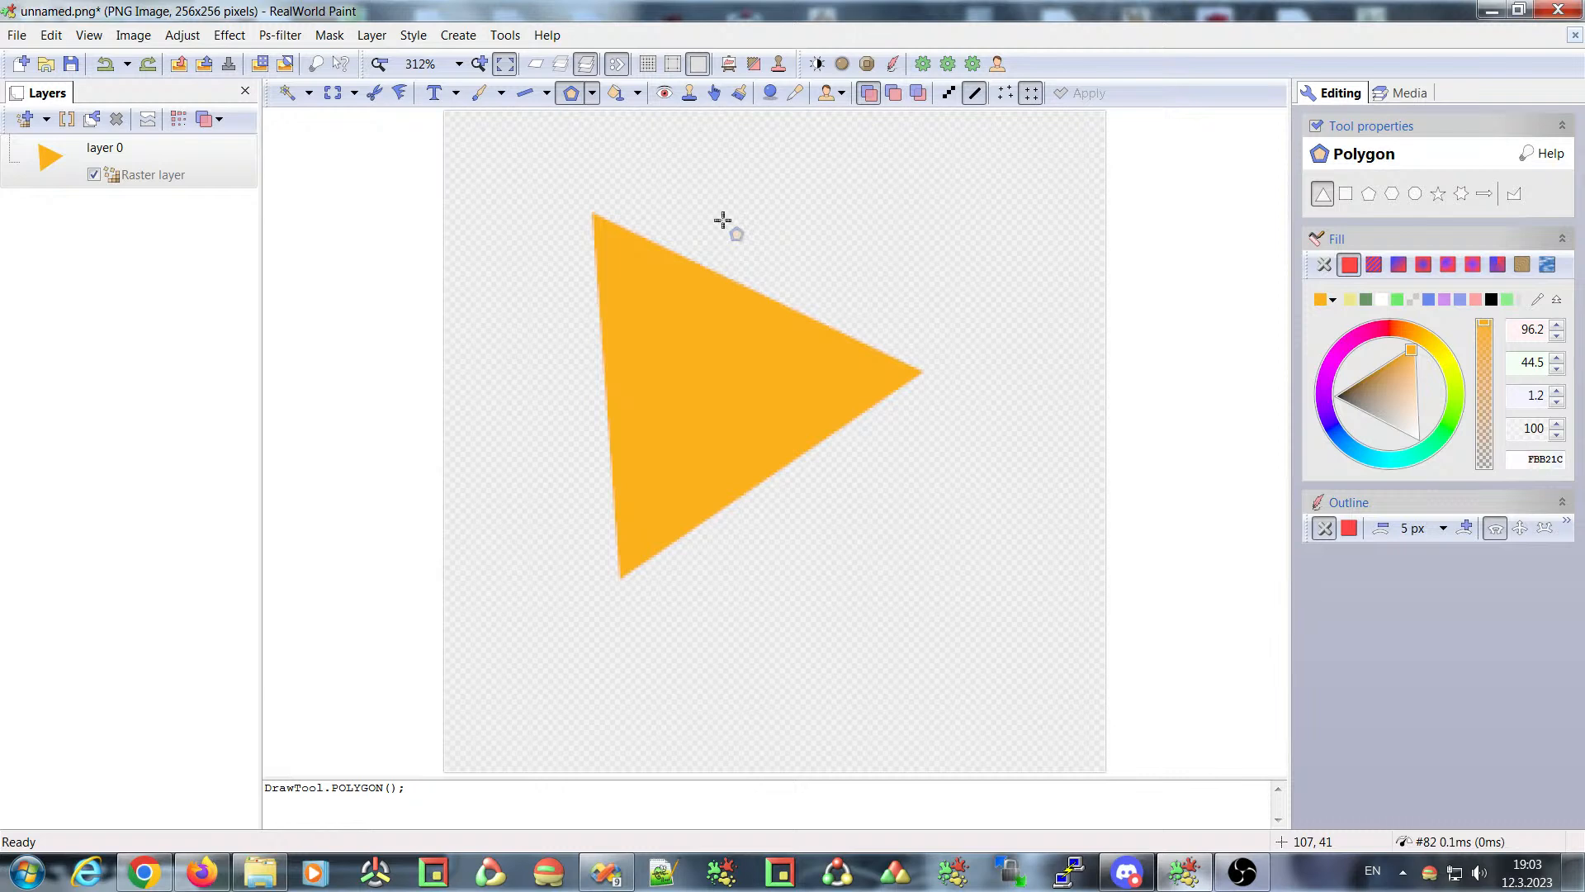
- Try a multi-point flood fill in pink (FB1C9C) on the transparent background and on the triangle
{"action": "left_click", "coordinate": [615, 94]}
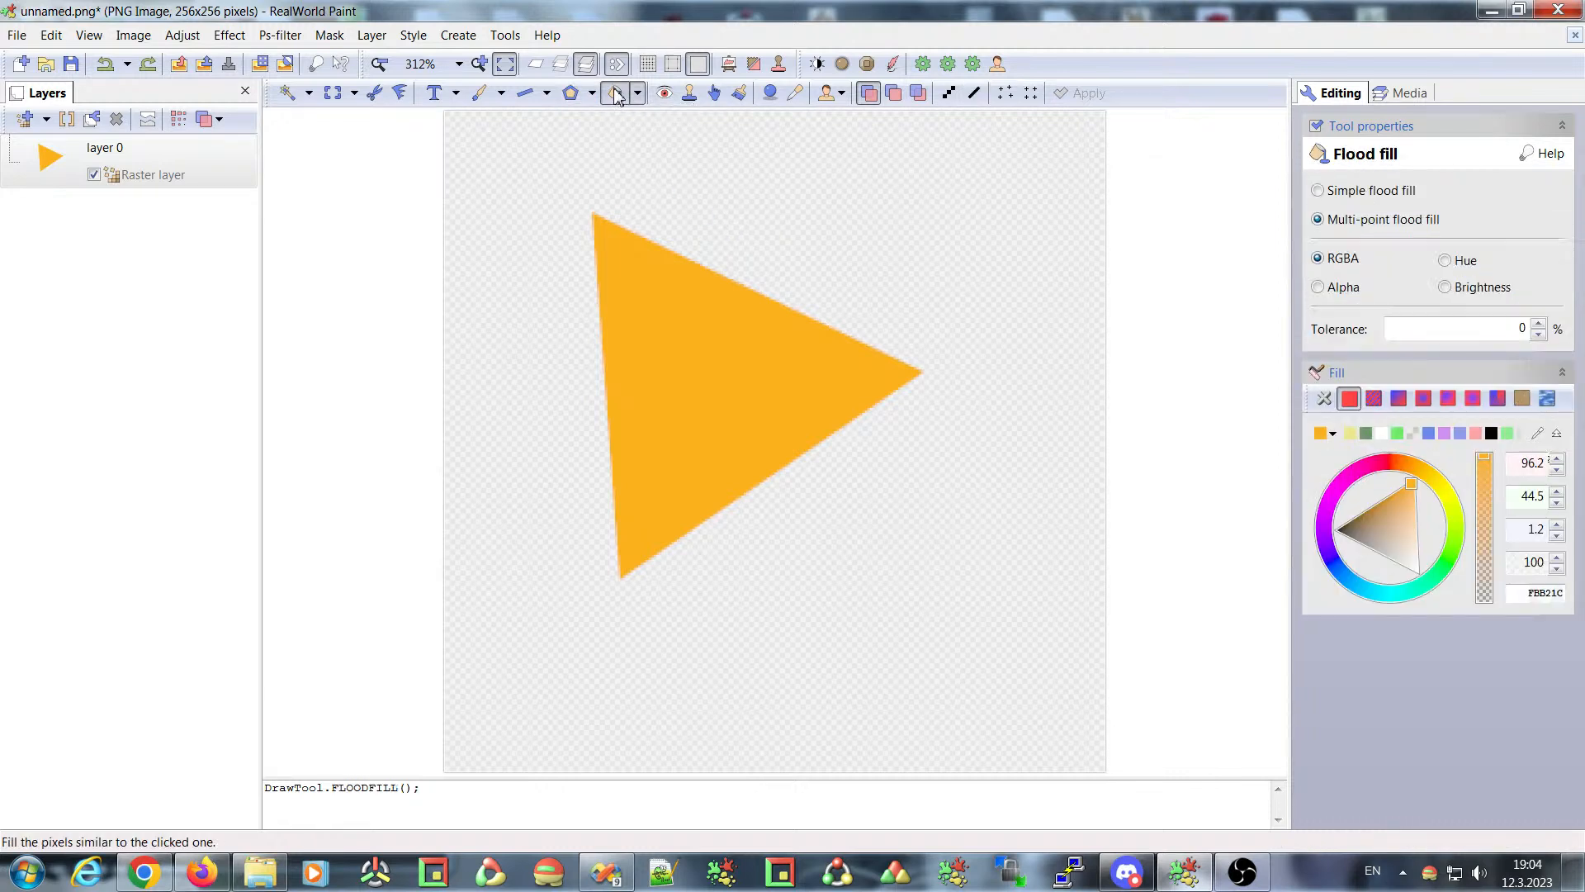
{"action": "left_click", "coordinate": [1366, 469]}
{"action": "left_click", "coordinate": [700, 353]}
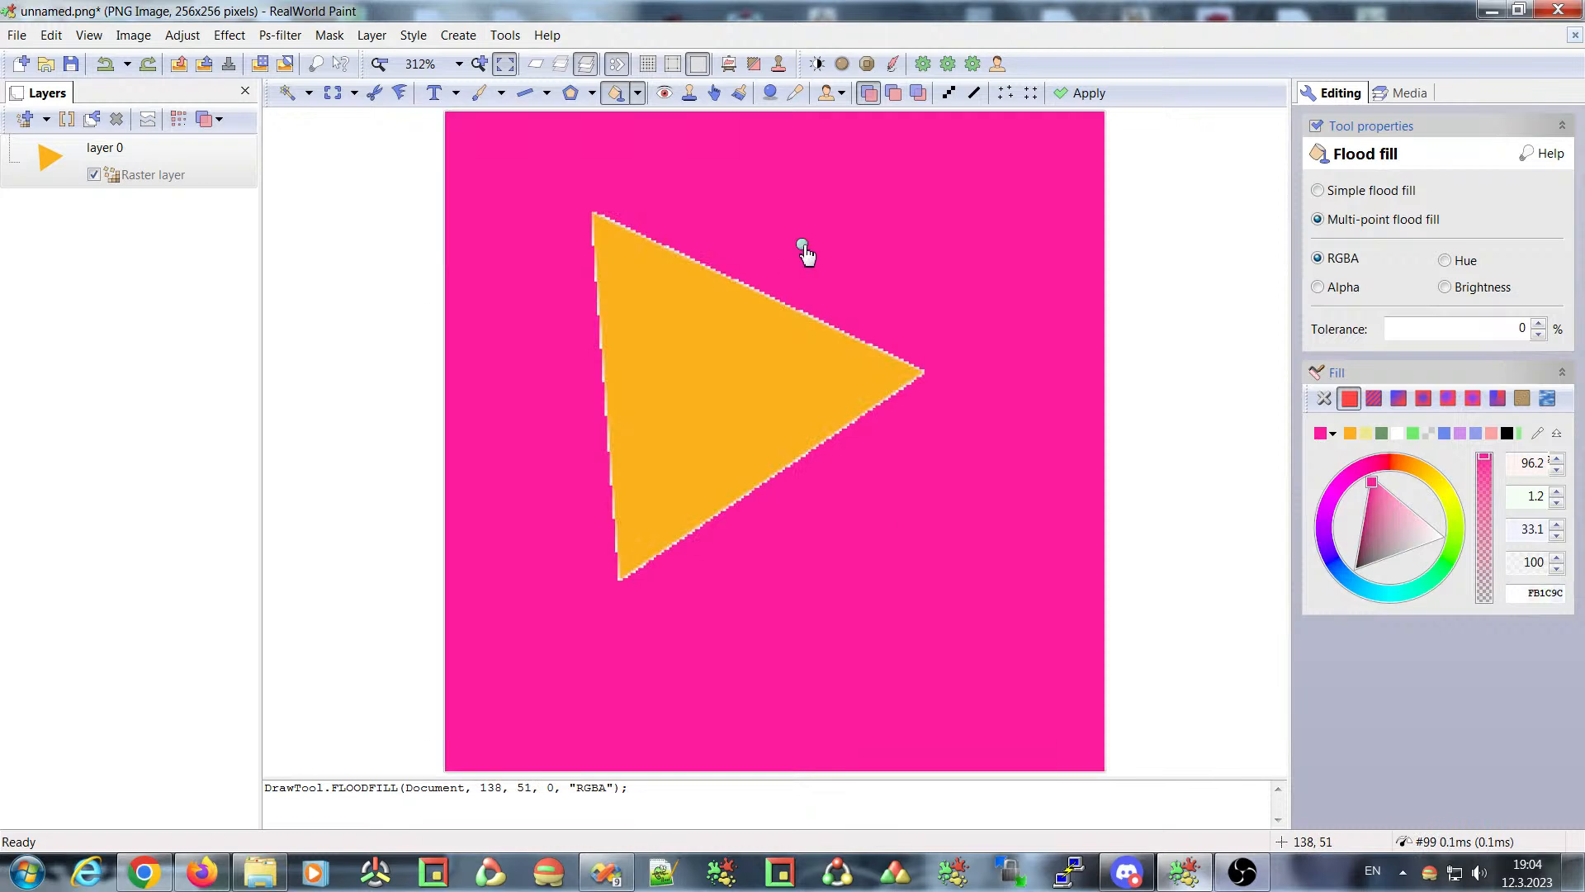
{"action": "left_click", "coordinate": [722, 389]}
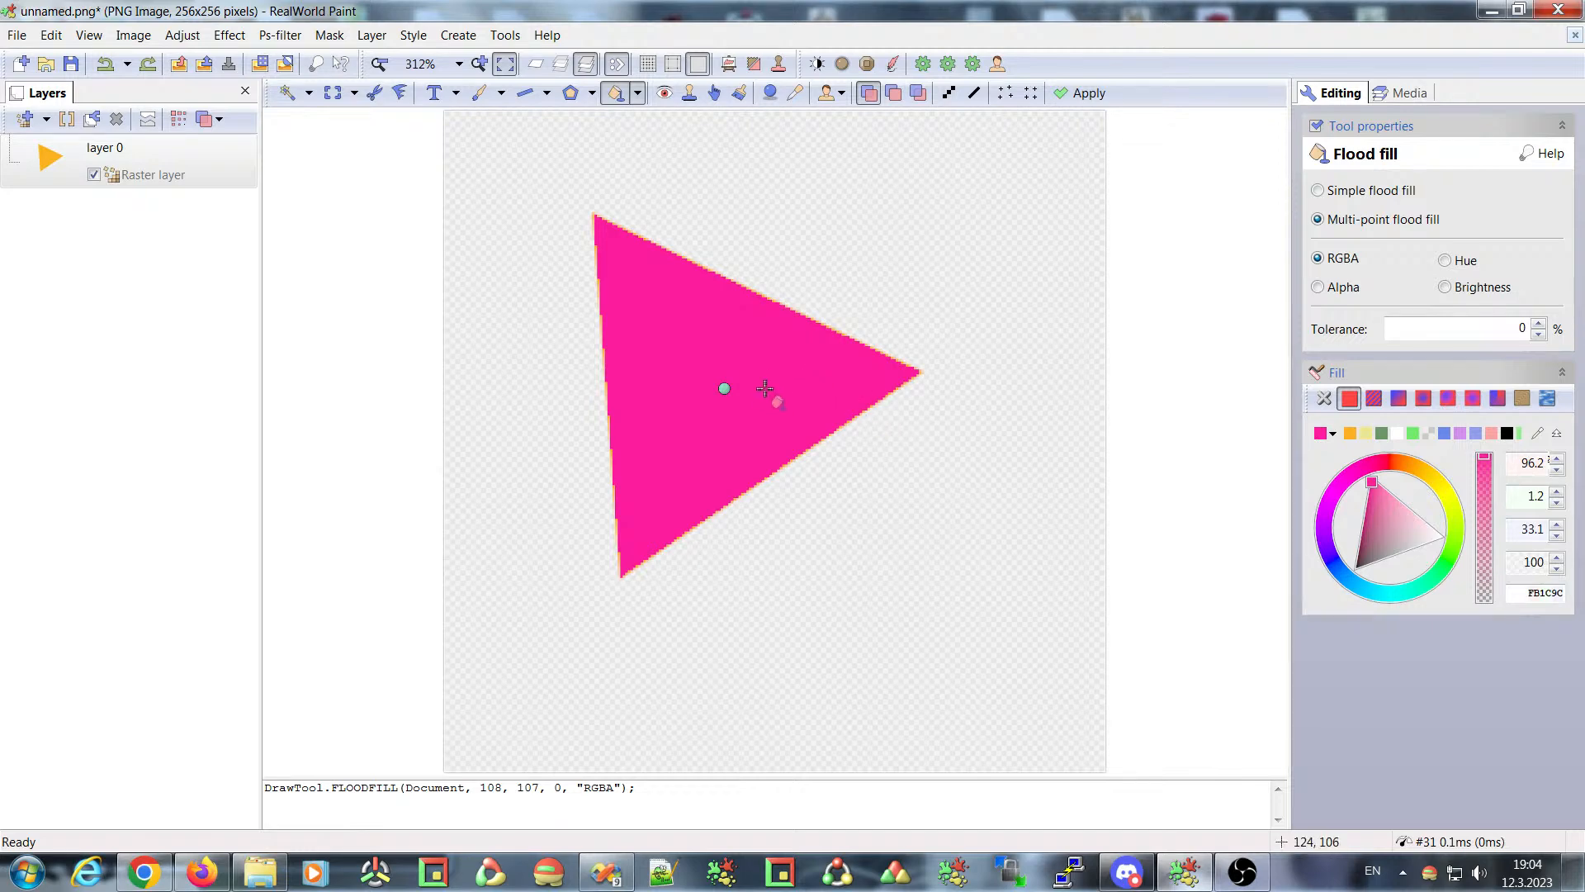
{"action": "key", "text": "Escape"}
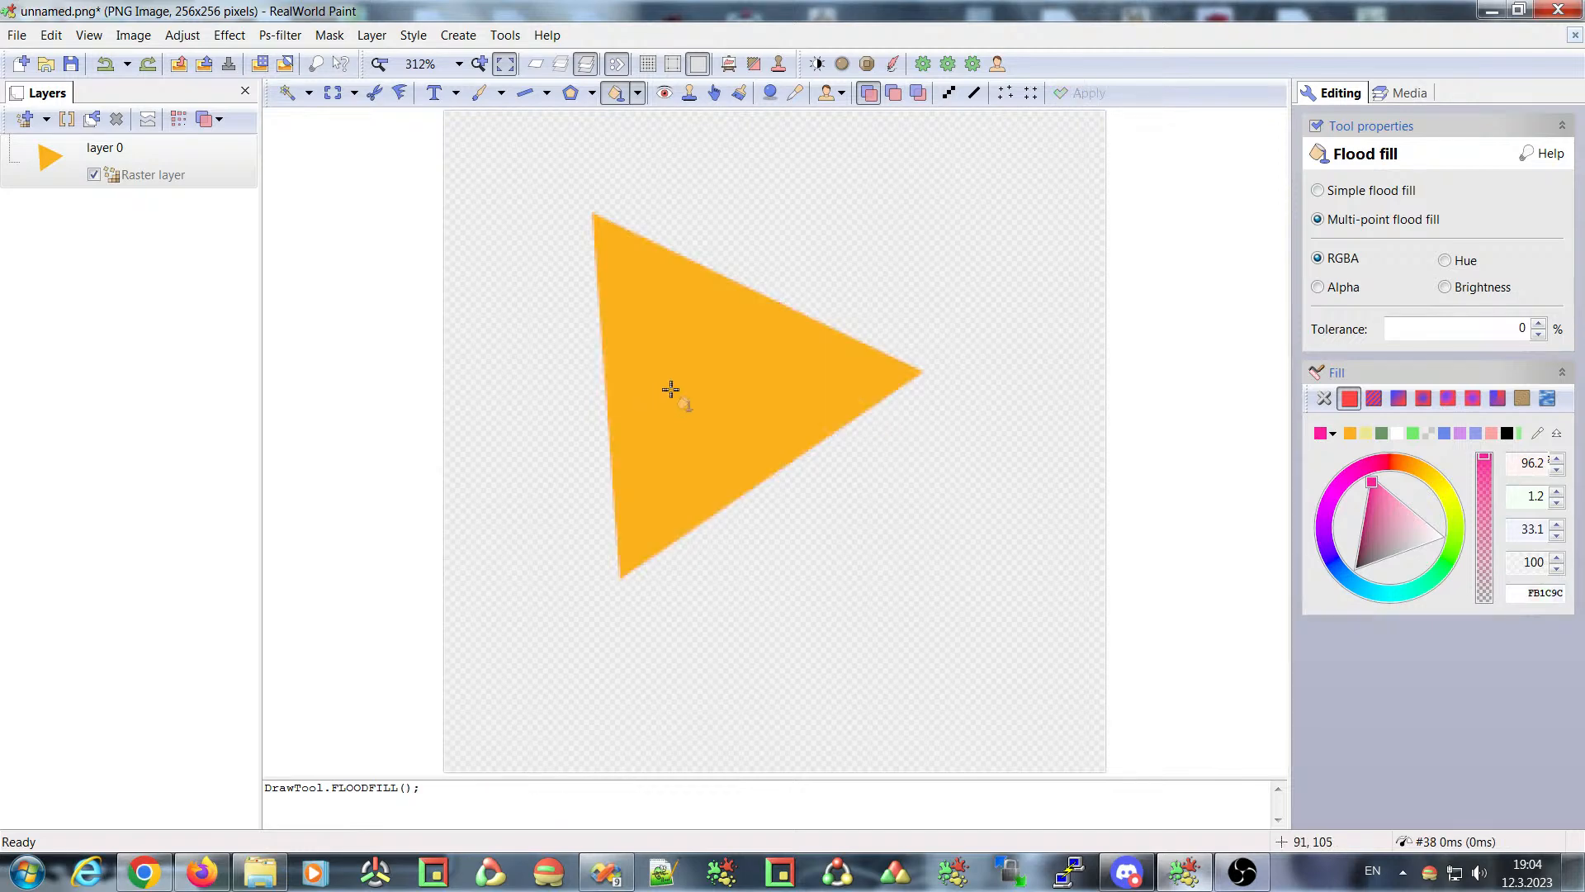
- Draw a second, smaller orange triangle about 49 px wide near the canvas's upper-right corner
{"action": "left_click", "coordinate": [570, 92]}
{"action": "left_click_drag", "start_coordinate": [875, 171], "coordinate": [998, 225]}
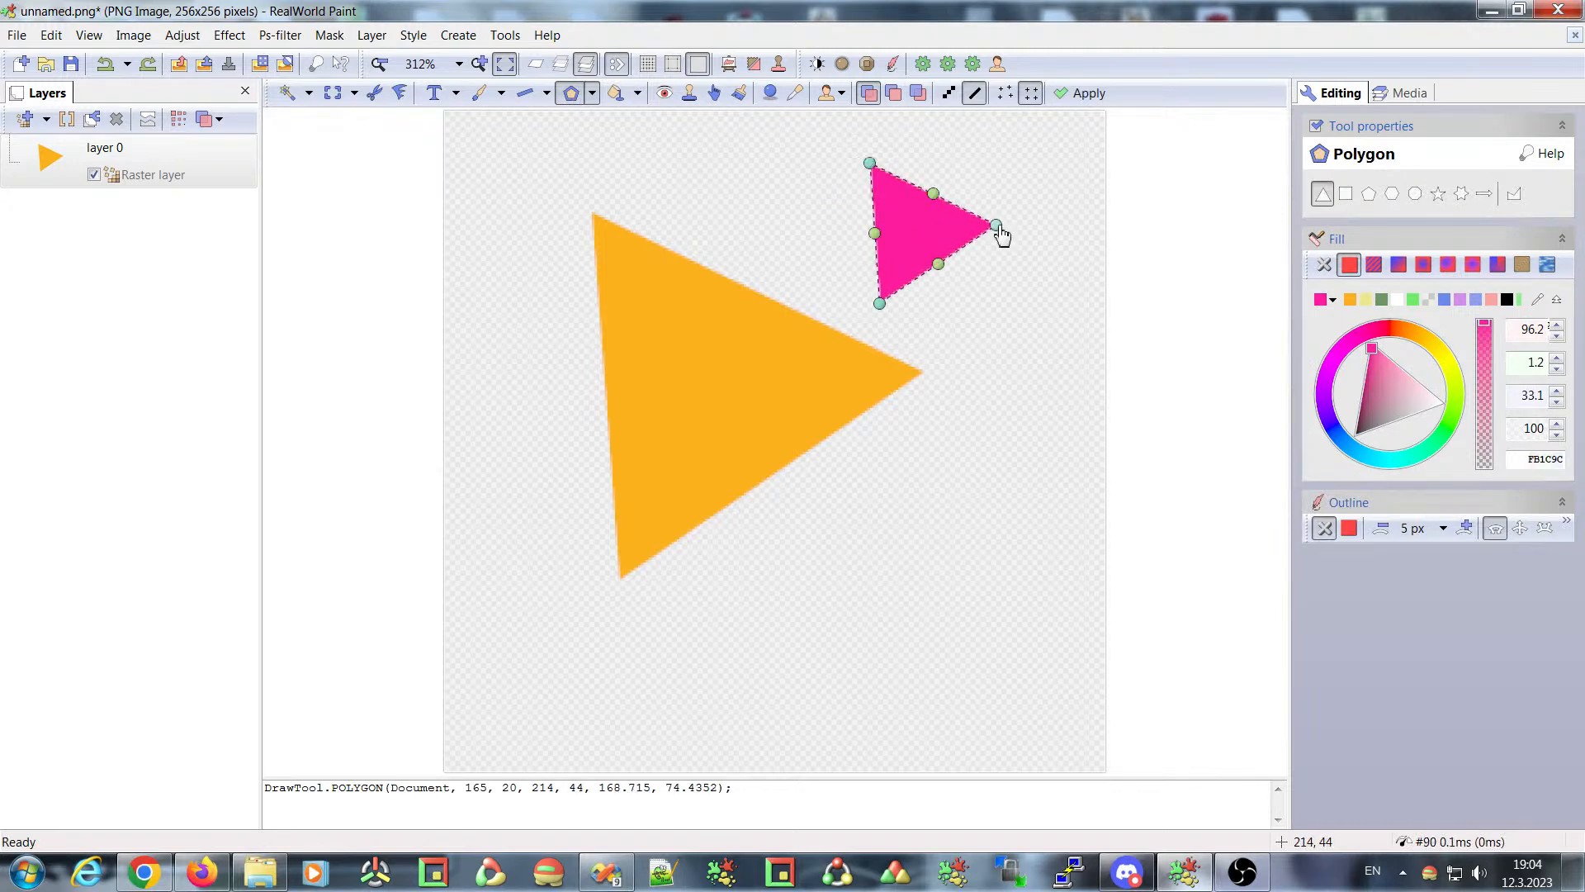
{"action": "left_click", "coordinate": [1350, 299]}
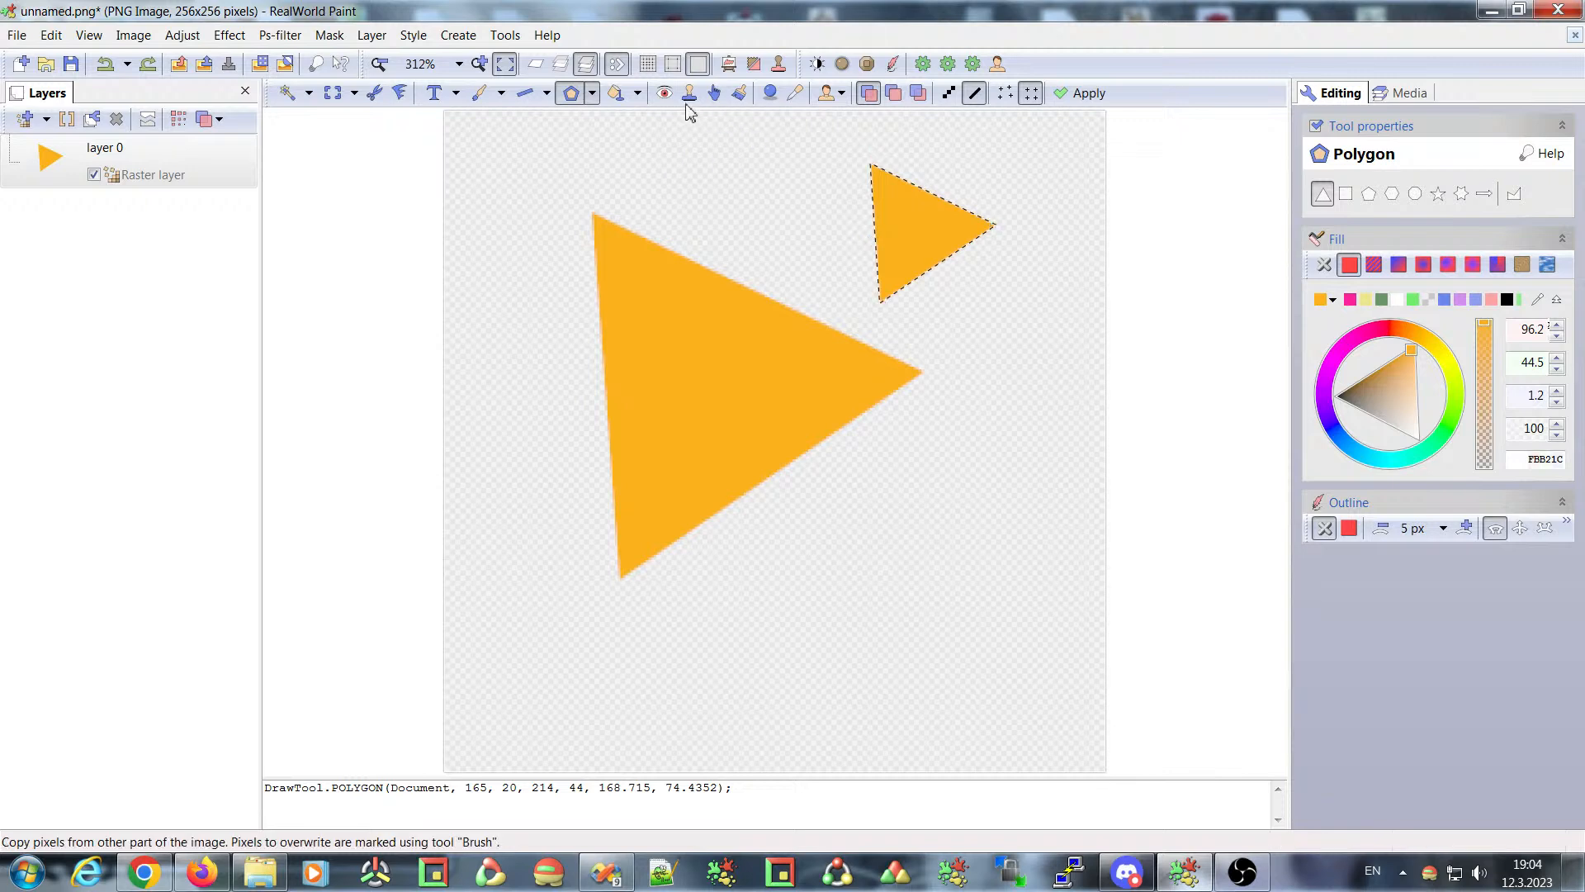
- Try filling both the large and the small triangle with pink (FB1C9C) using multi-point flood fill, repositioning the fill points
{"action": "left_click", "coordinate": [615, 94]}
{"action": "left_click", "coordinate": [717, 388]}
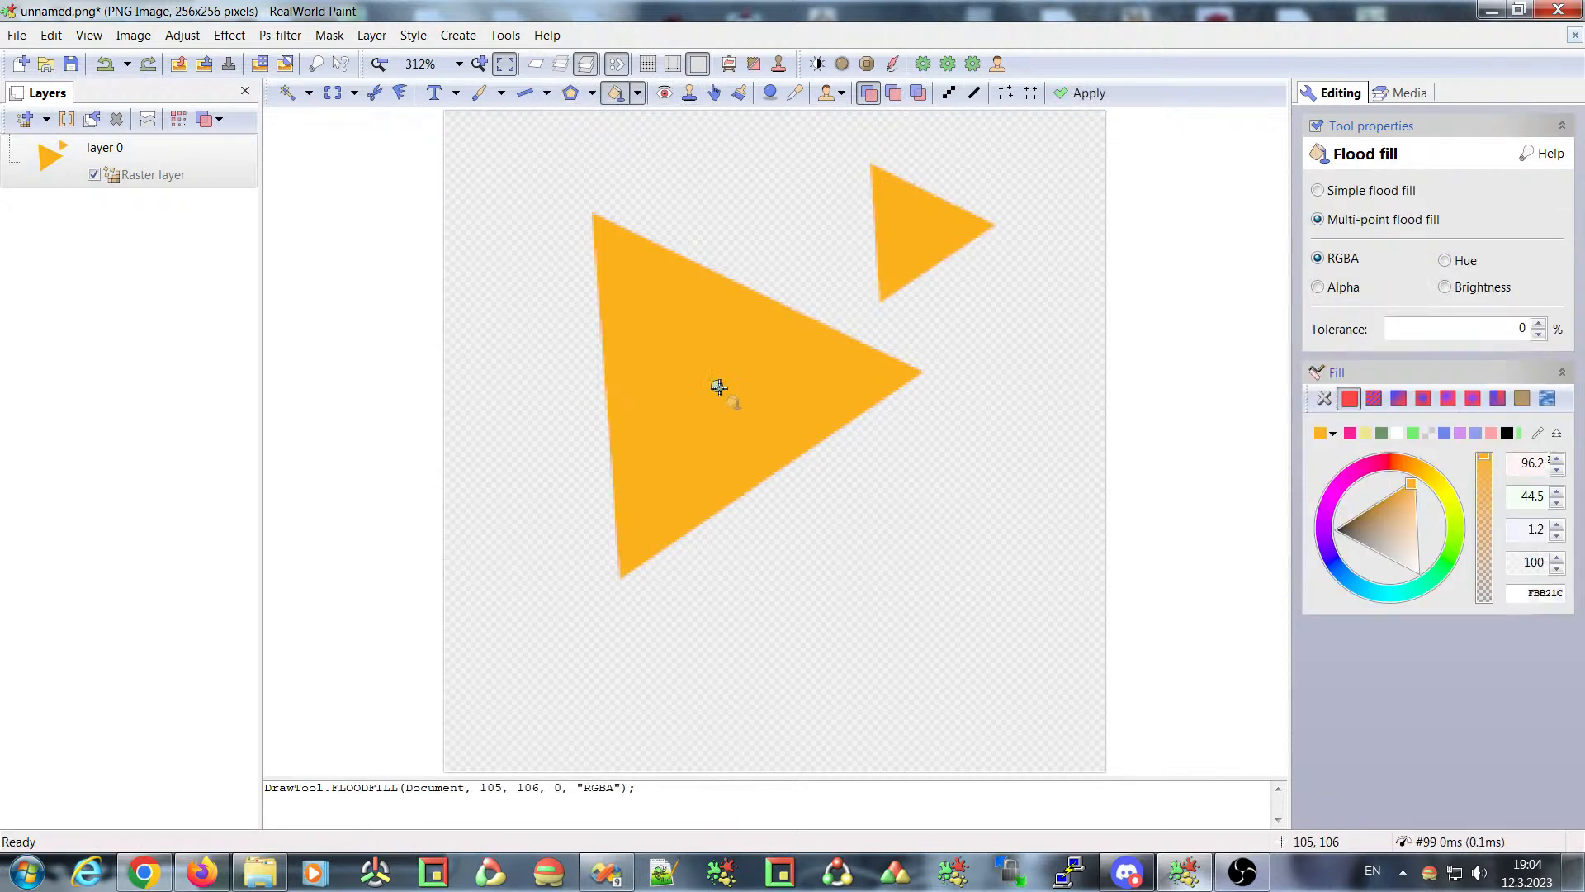
{"action": "left_click", "coordinate": [1349, 433]}
{"action": "mouse_move", "coordinate": [719, 388]}
{"action": "left_mouse_down"}
{"action": "mouse_move", "coordinate": [736, 379]}
{"action": "mouse_move", "coordinate": [713, 380]}
{"action": "left_mouse_up"}
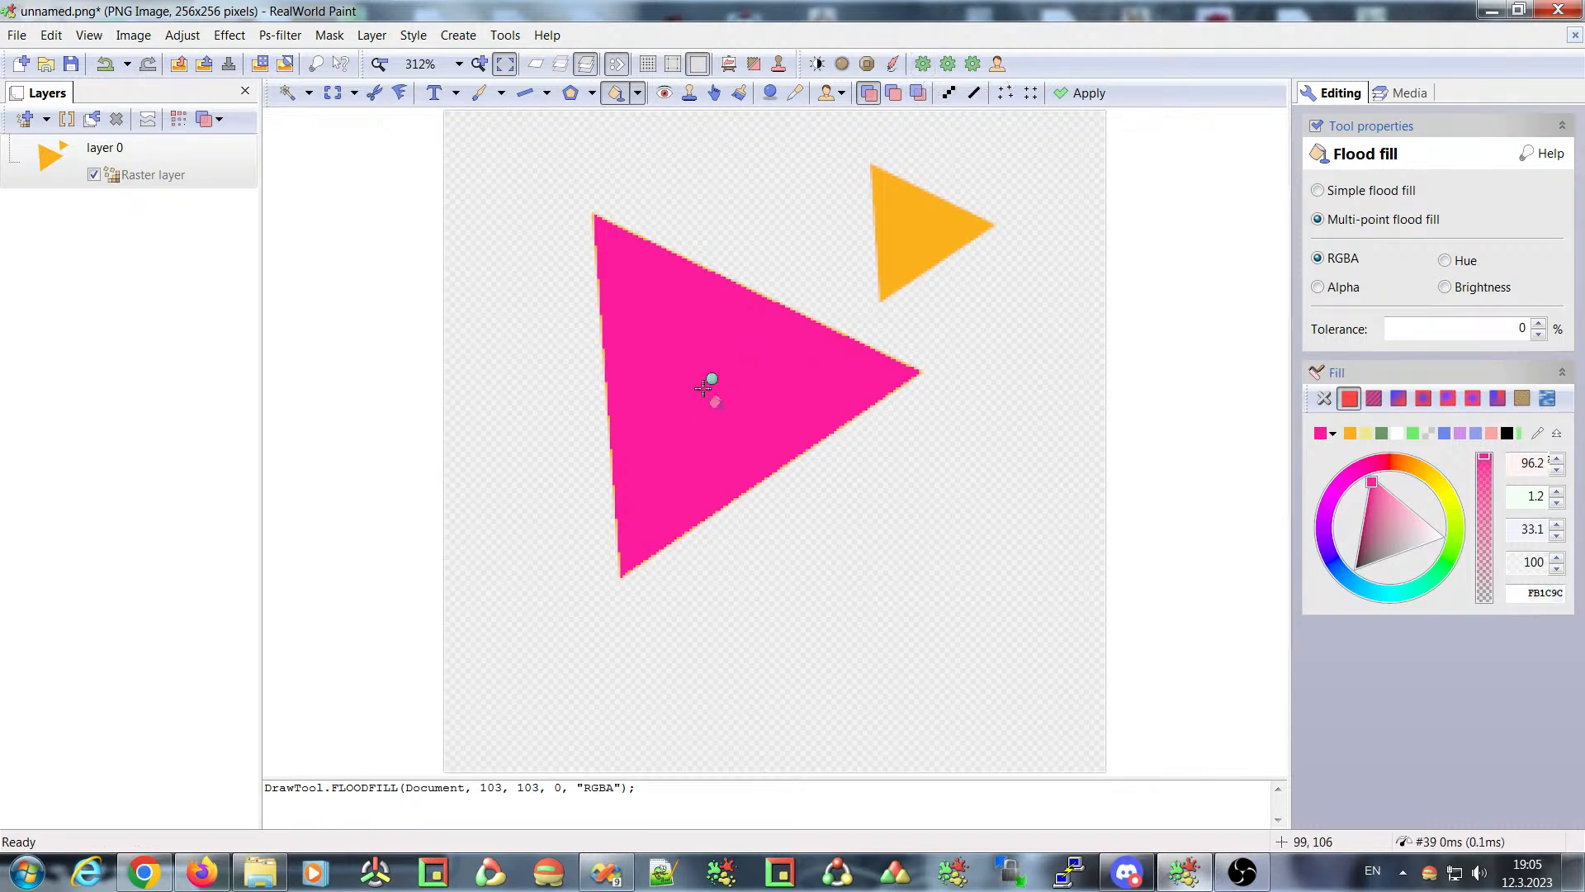
{"action": "left_click", "coordinate": [904, 257]}
{"action": "left_click_drag", "start_coordinate": [905, 266], "coordinate": [694, 396]}
{"action": "left_click", "coordinate": [913, 227]}
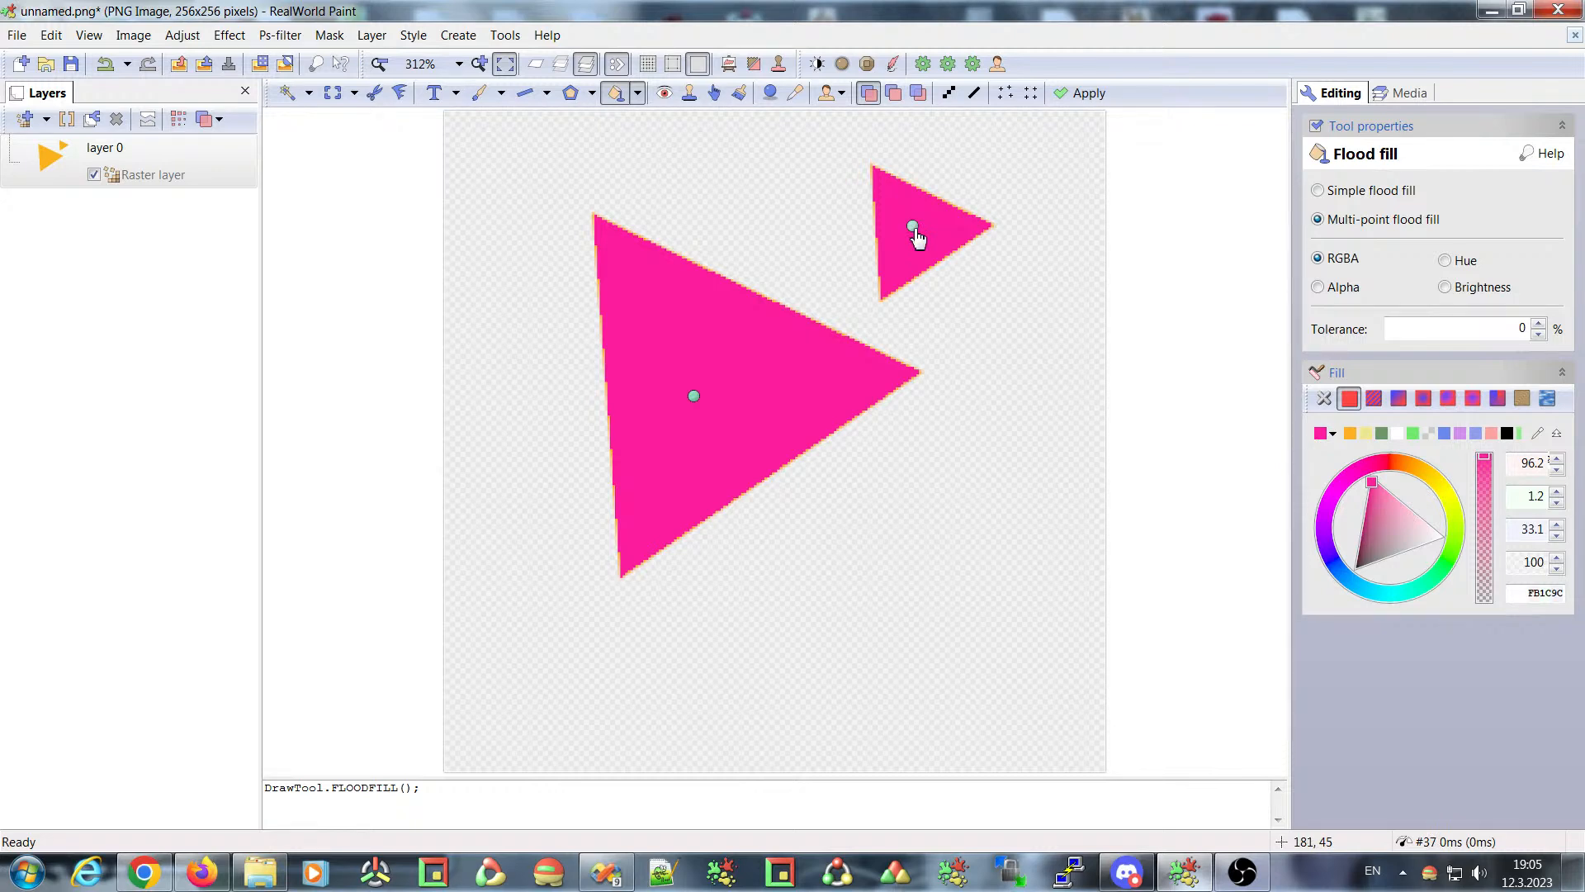
{"action": "left_click_drag", "start_coordinate": [913, 232], "coordinate": [793, 382]}
{"action": "key", "text": "Escape"}
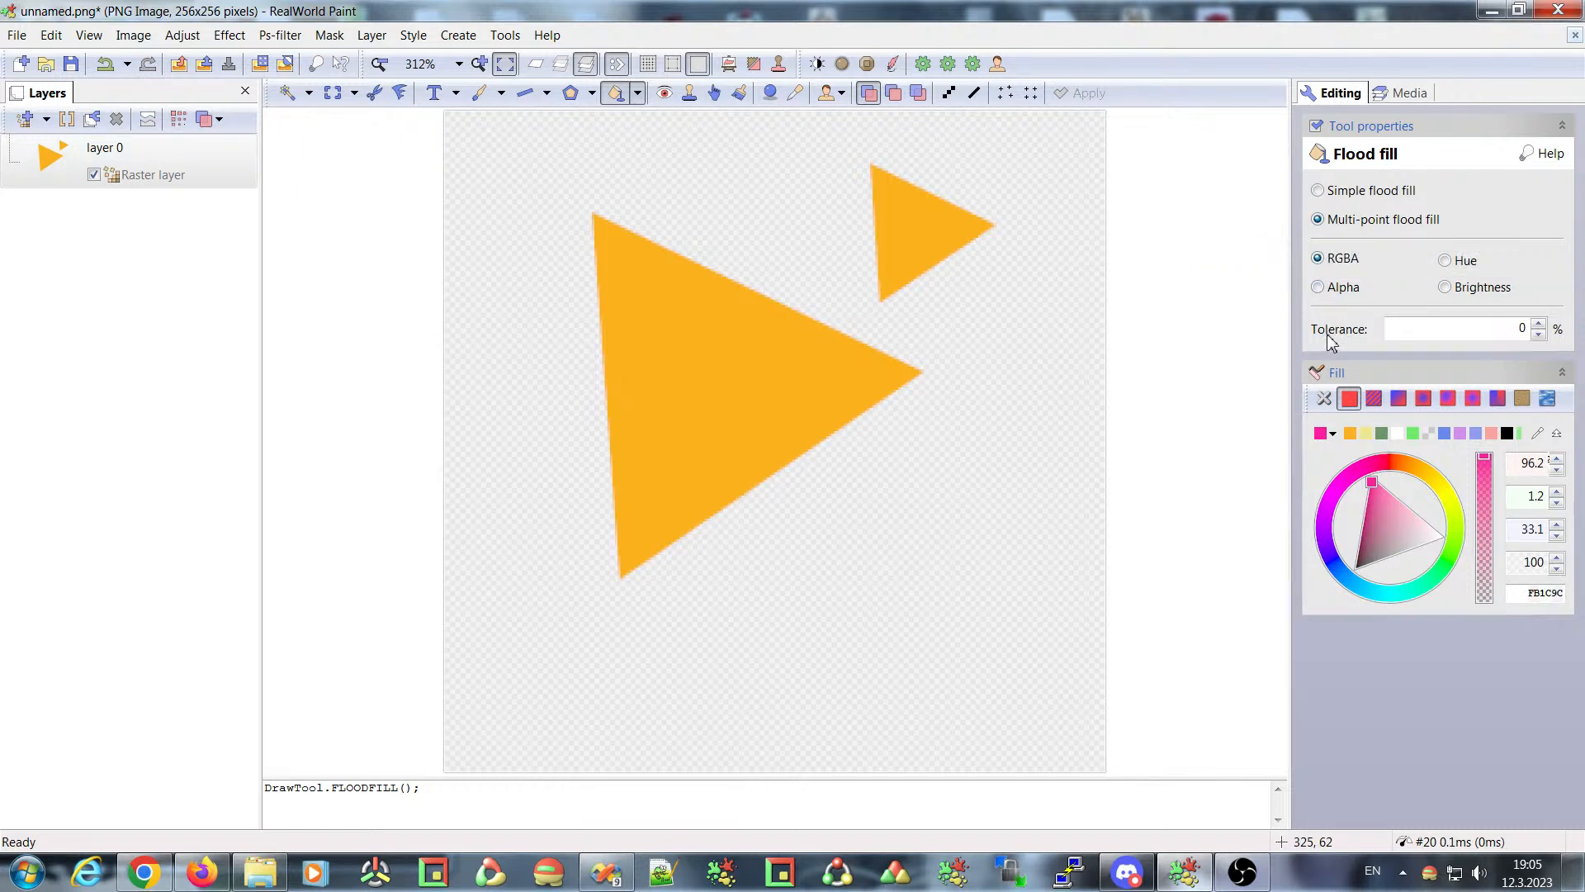
- Close the triangle image without saving it and reopen hell.png from the recent images
{"action": "left_click", "coordinate": [1540, 325]}
{"action": "left_click", "coordinate": [1574, 35]}
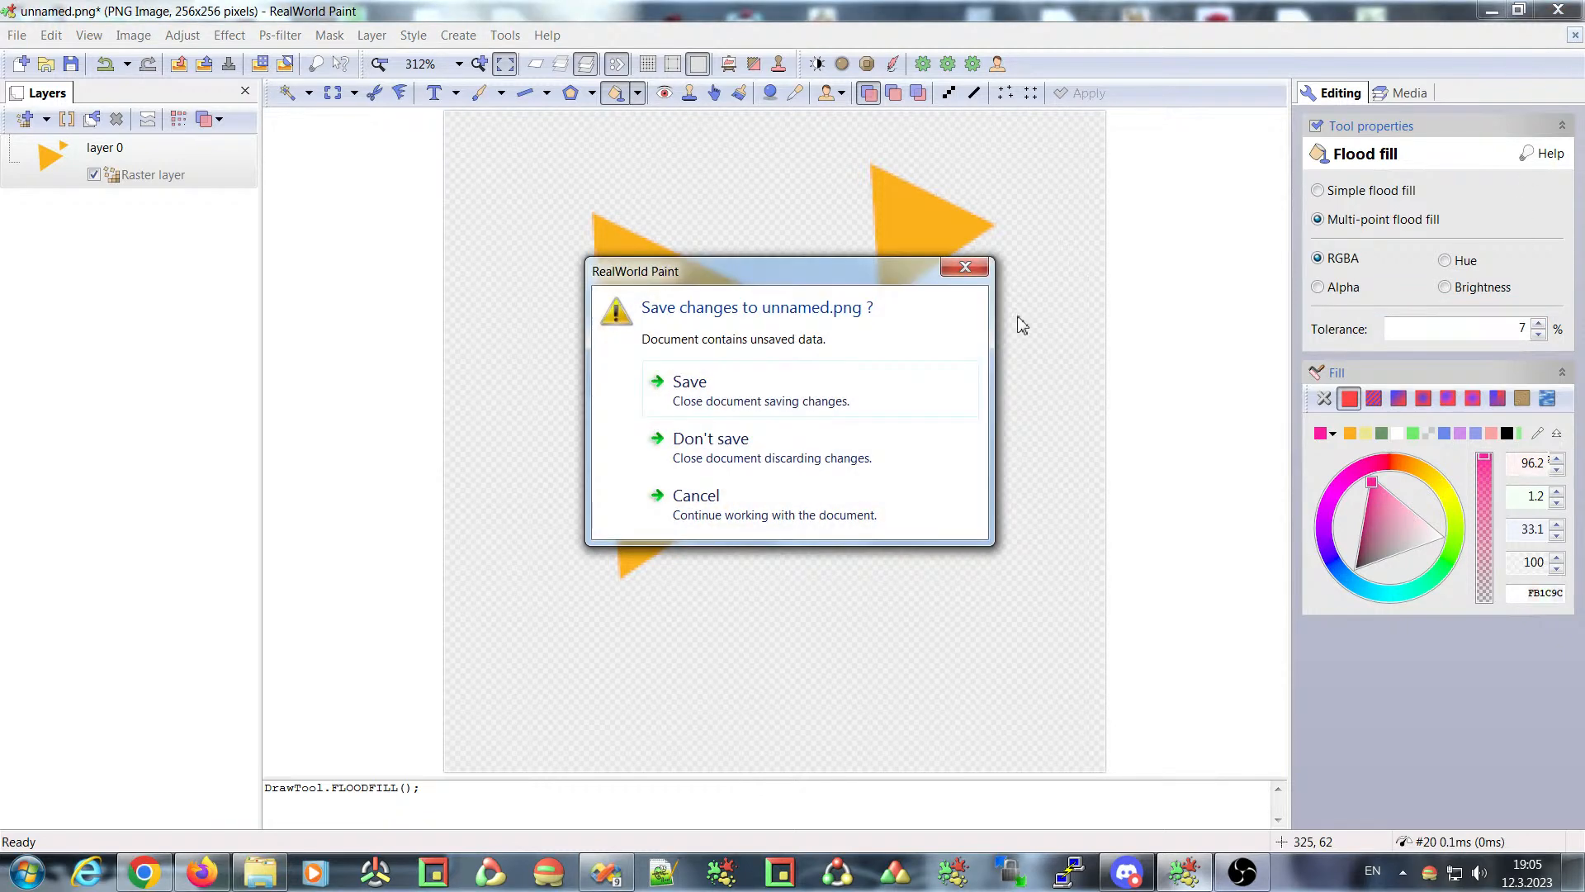
{"action": "left_click", "coordinate": [765, 458]}
{"action": "left_click", "coordinate": [83, 277]}
{"action": "left_click", "coordinate": [132, 103]}
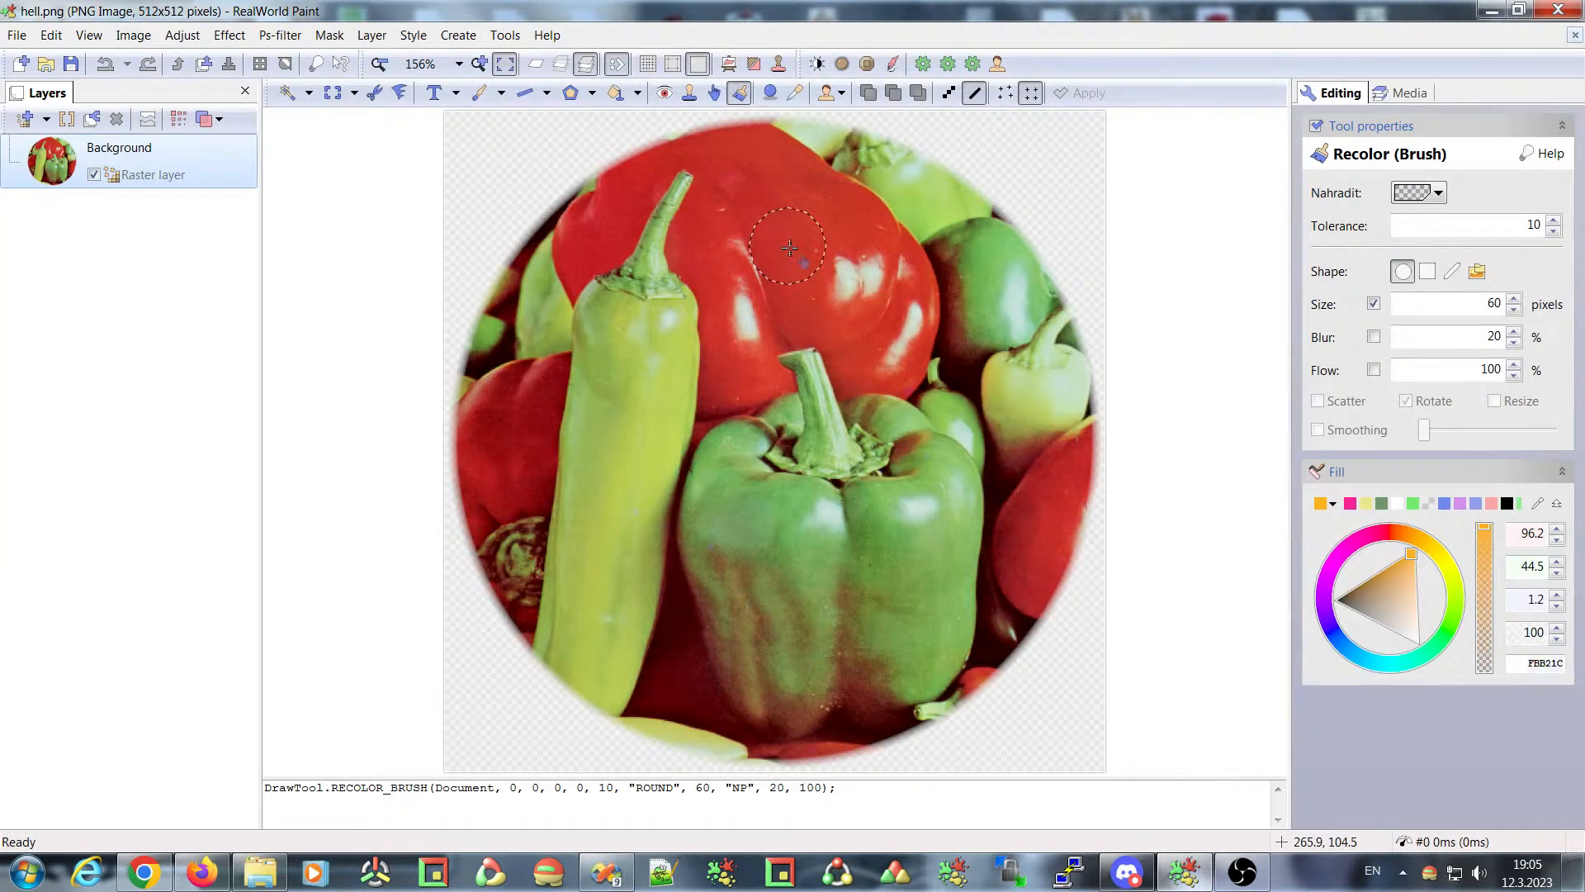
- Try a multi-point RGBA flood fill in orange (FBB21C) on the large red pepper, raising the tolerance gradually to 19%
{"action": "left_click", "coordinate": [615, 92]}
{"action": "left_click", "coordinate": [781, 224]}
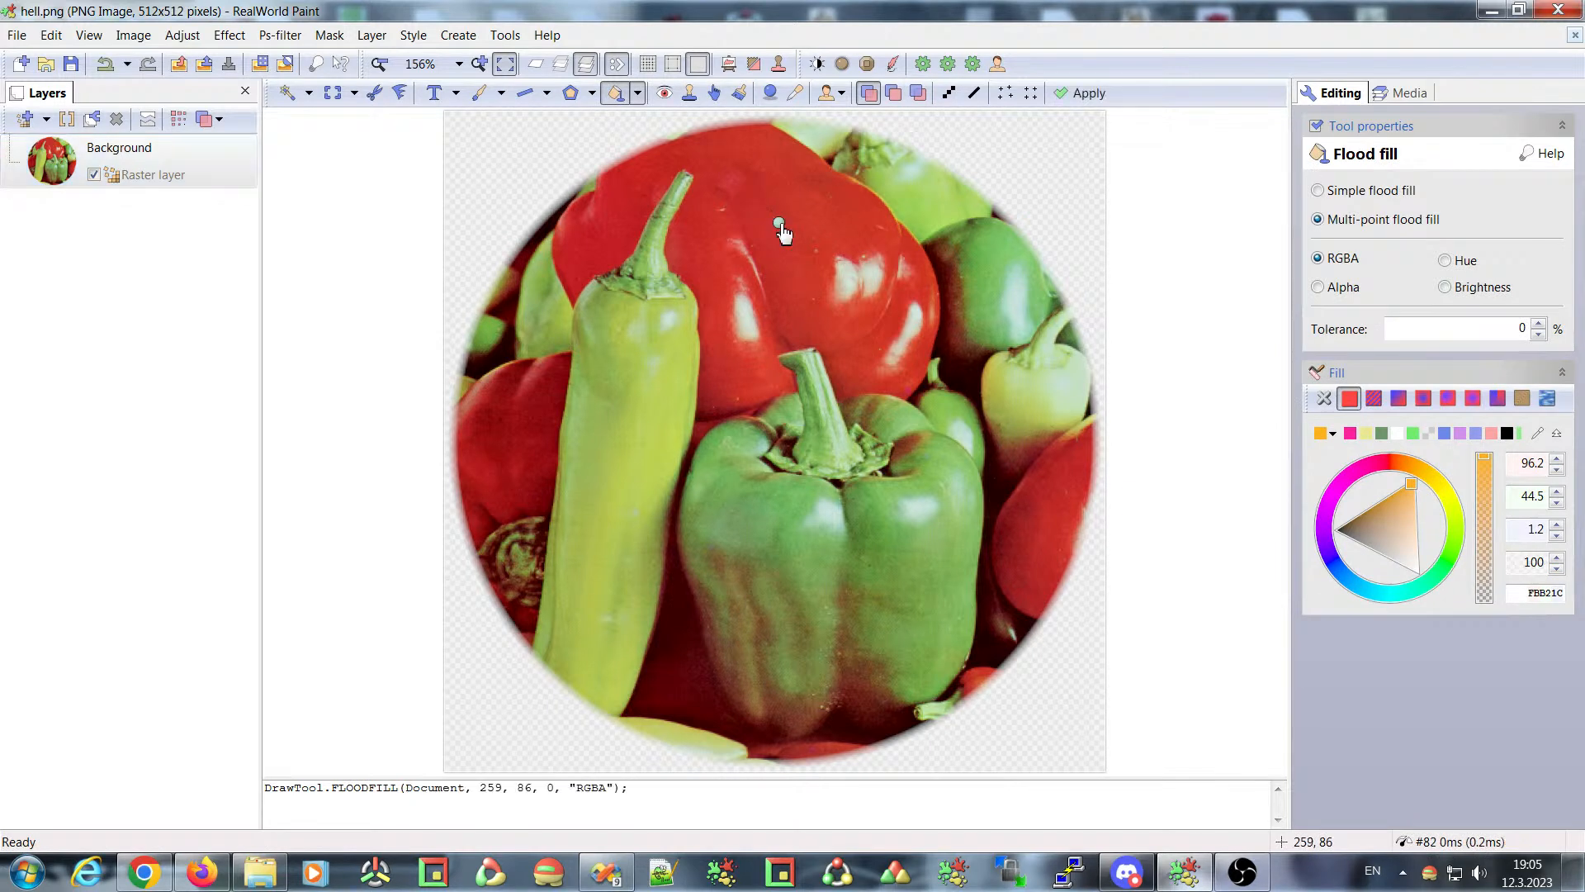
{"action": "left_click", "coordinate": [1538, 325]}
{"action": "left_click", "coordinate": [1540, 323]}
{"action": "left_click", "coordinate": [1540, 323]}
{"action": "left_click", "coordinate": [1539, 323]}
{"action": "left_click", "coordinate": [1540, 323]}
{"action": "left_click", "coordinate": [1540, 323]}
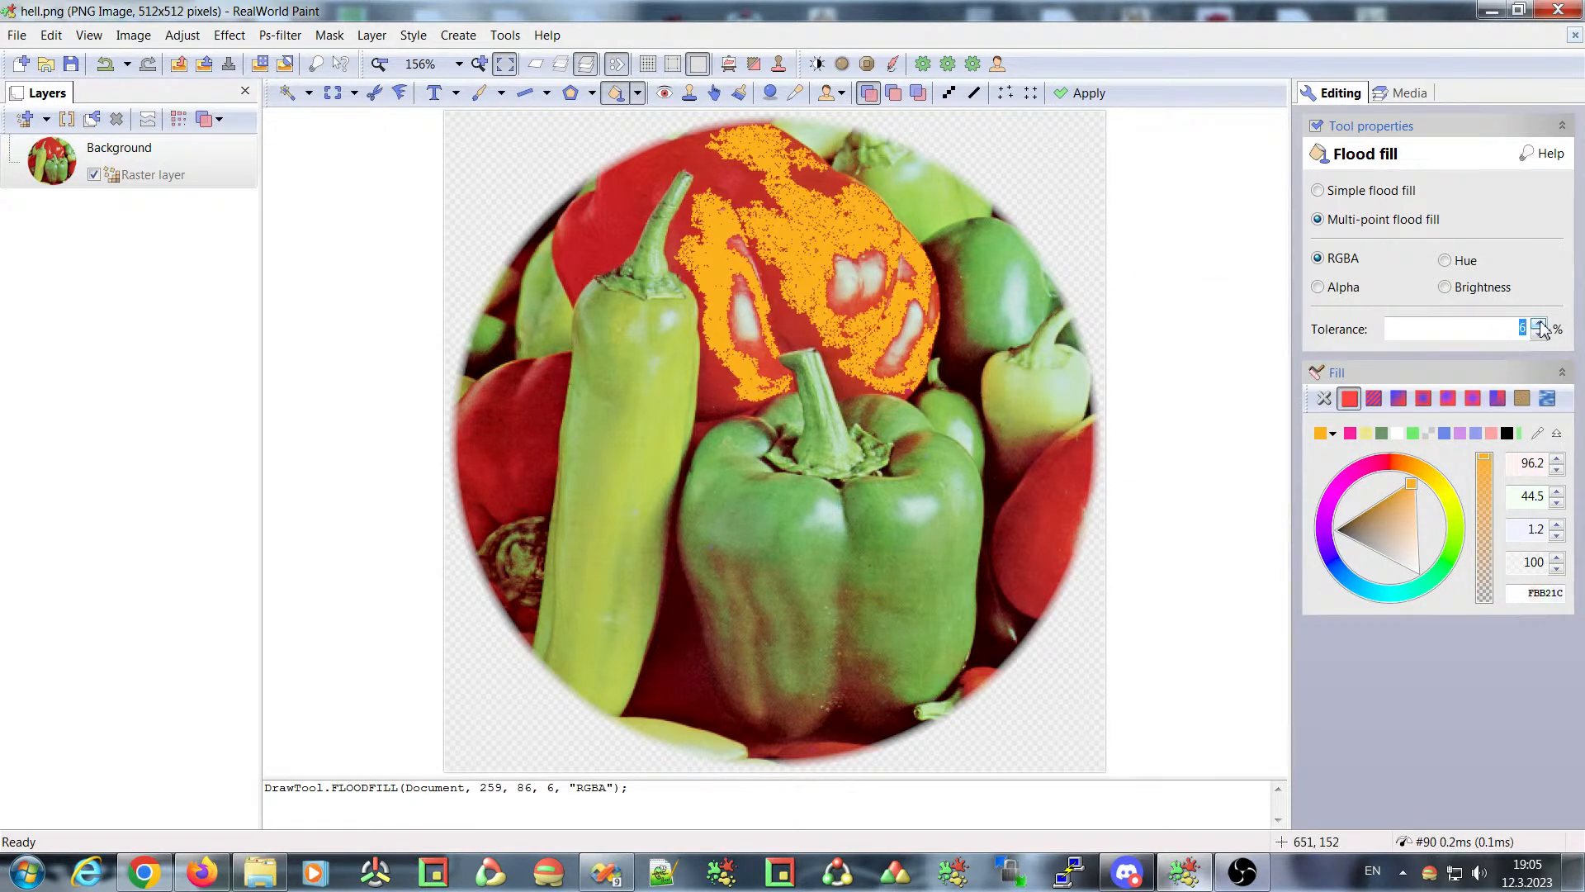
{"action": "left_click", "coordinate": [1540, 323]}
{"action": "left_click", "coordinate": [1540, 323]}
{"action": "left_click", "coordinate": [1539, 323]}
{"action": "left_click", "coordinate": [1540, 323]}
{"action": "left_click", "coordinate": [1539, 323]}
{"action": "left_click", "coordinate": [1540, 323]}
{"action": "left_click", "coordinate": [1540, 322]}
{"action": "left_click", "coordinate": [1539, 323]}
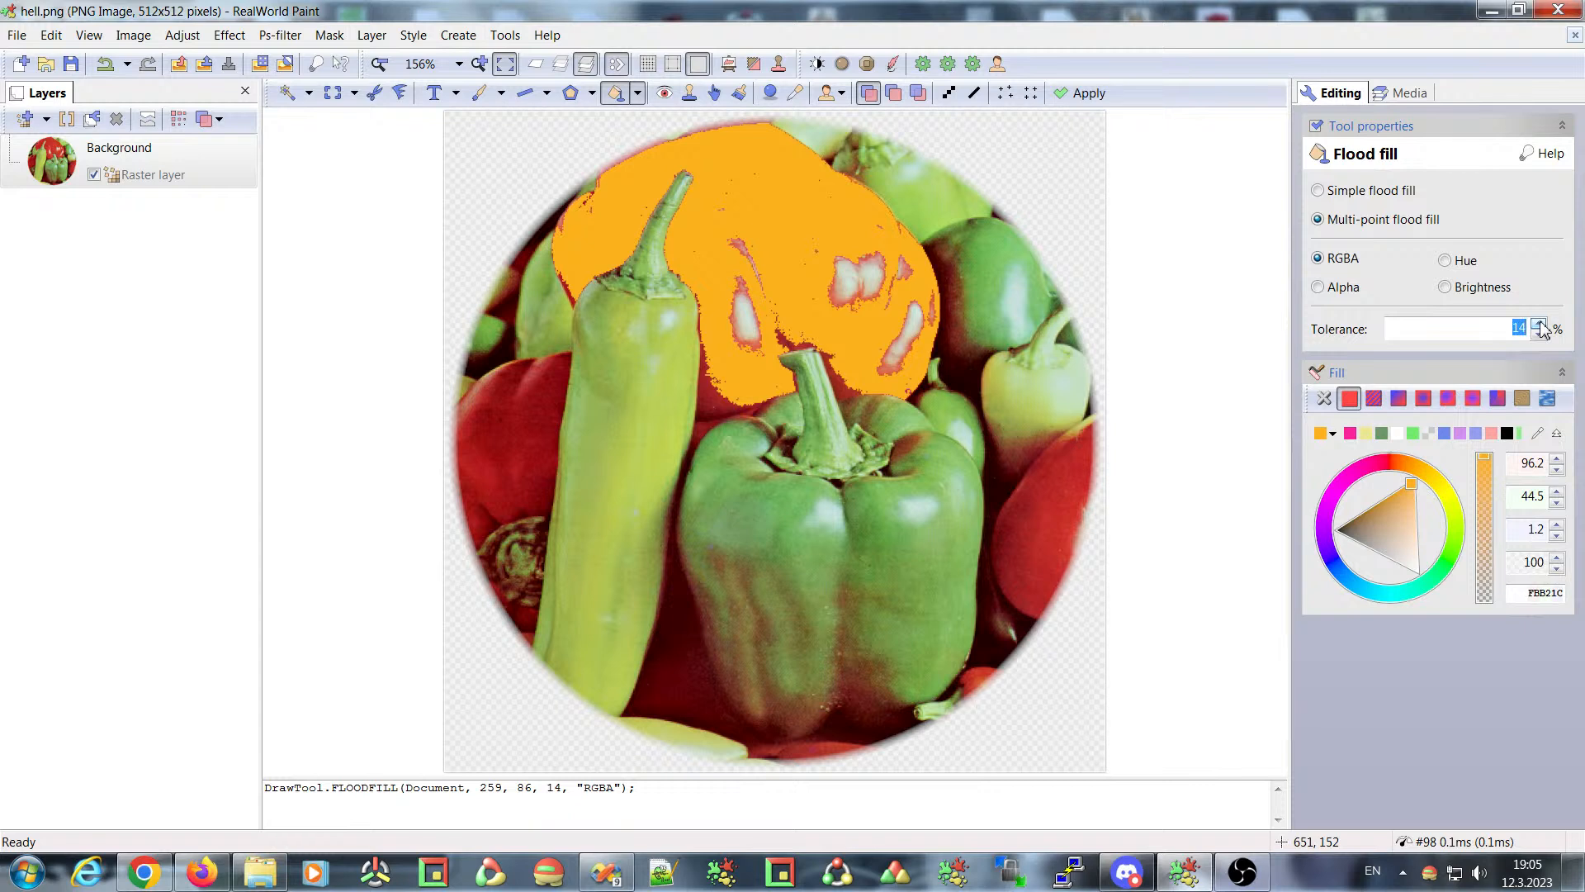
{"action": "left_click", "coordinate": [1540, 323]}
{"action": "left_click", "coordinate": [1539, 323]}
{"action": "left_click", "coordinate": [1539, 324]}
{"action": "left_click", "coordinate": [1540, 323]}
{"action": "left_click", "coordinate": [1540, 323]}
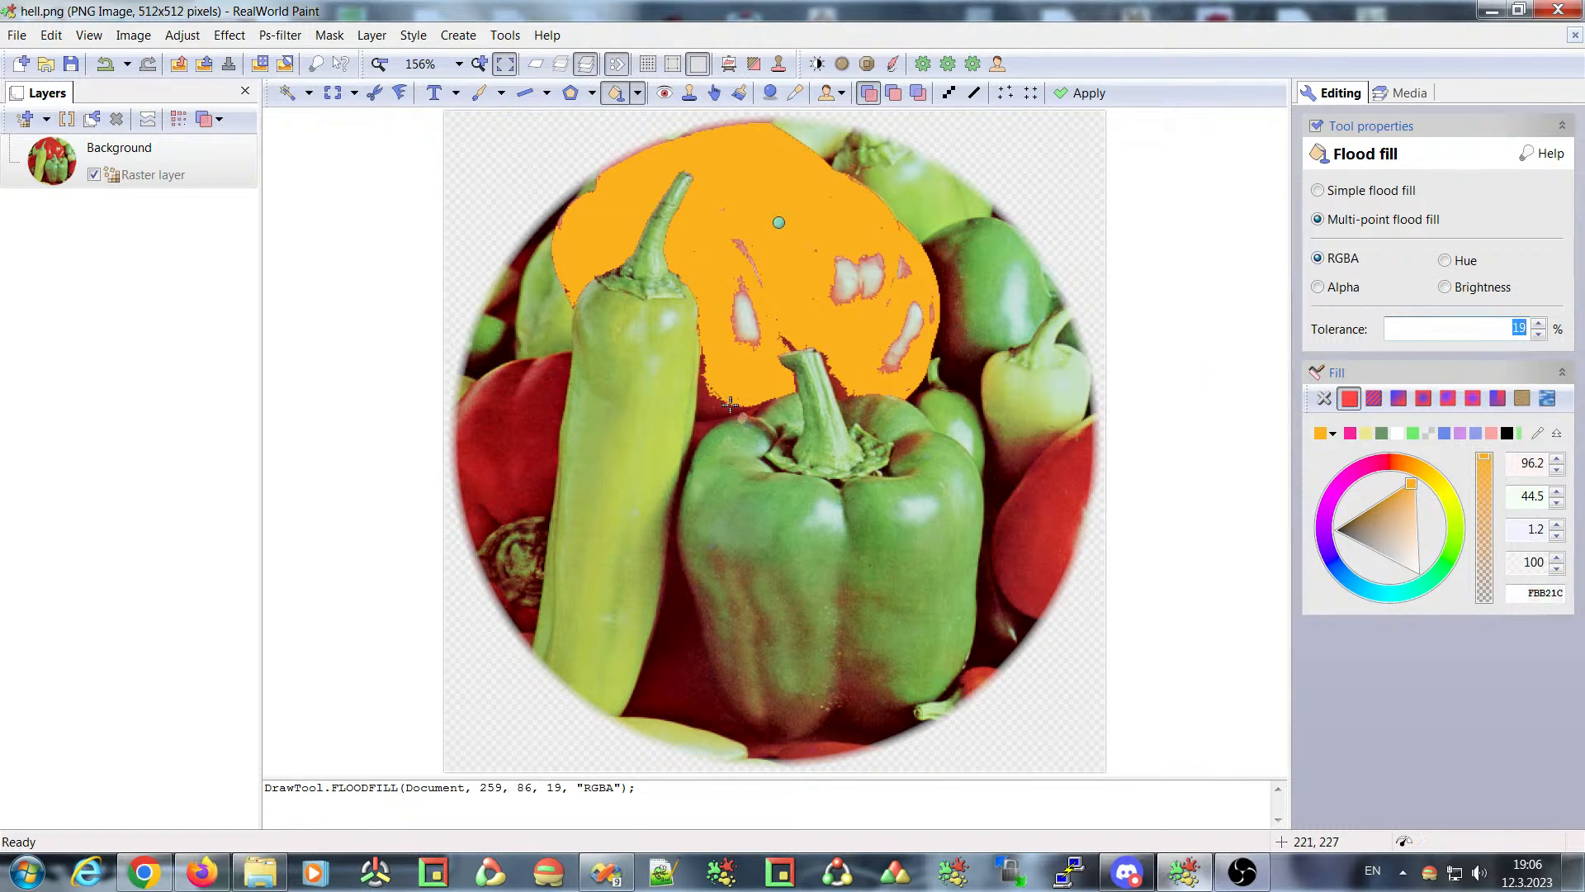
- Try the red pepper's flood fill with Hue comparison, lowering the tolerance gradually to 2%
{"action": "left_click", "coordinate": [1446, 262]}
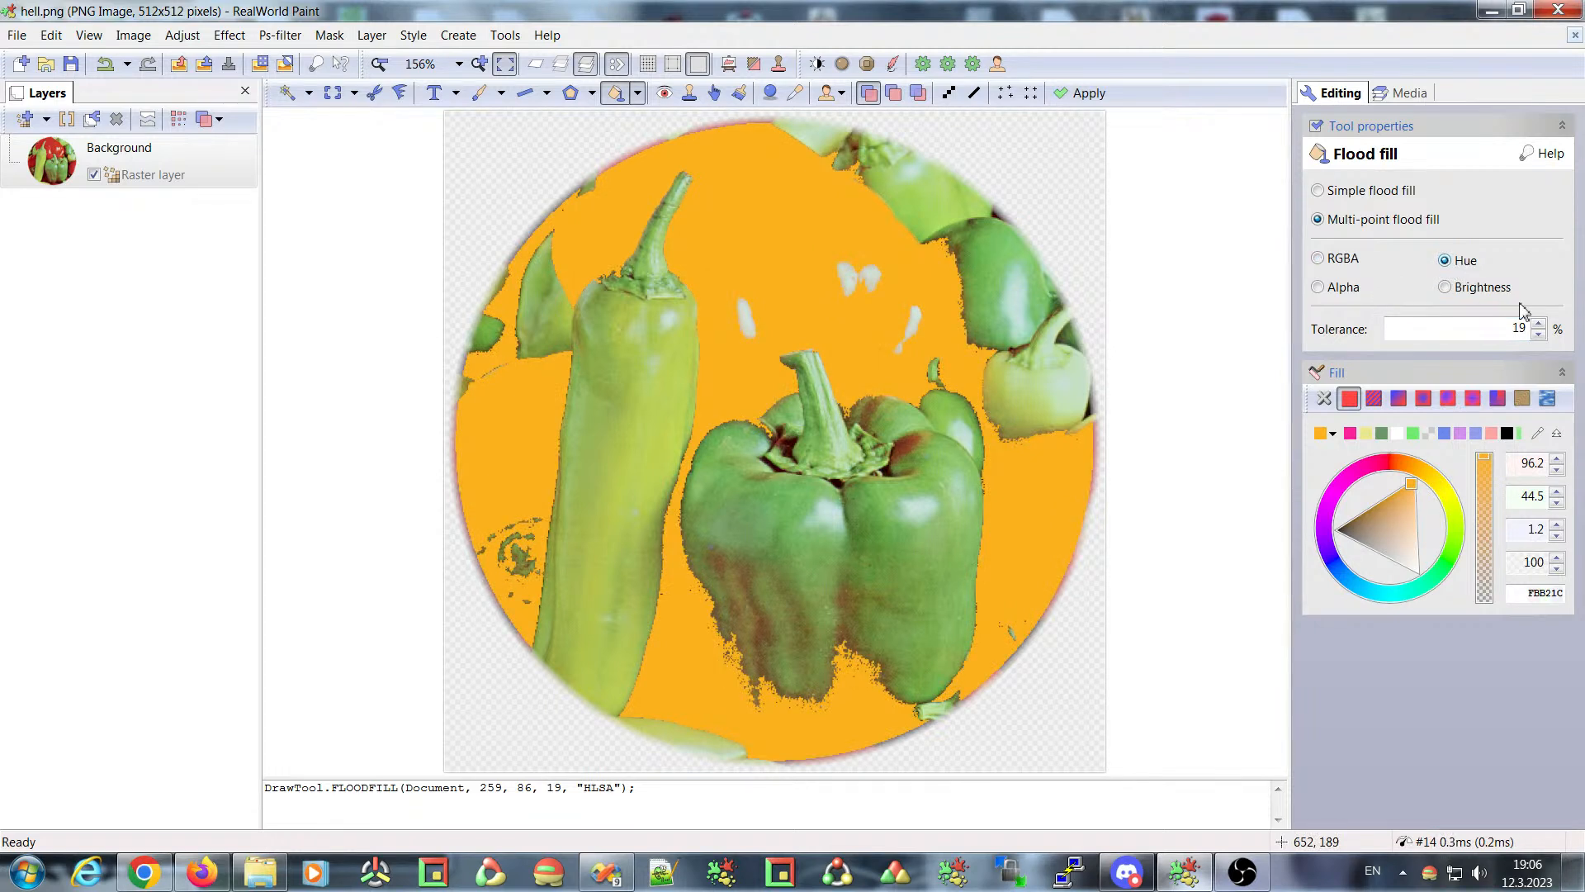
{"action": "left_click", "coordinate": [1538, 333]}
{"action": "left_click", "coordinate": [1538, 333]}
{"action": "left_click", "coordinate": [1538, 334]}
{"action": "left_click", "coordinate": [1541, 335]}
{"action": "left_click", "coordinate": [1541, 334]}
{"action": "left_click", "coordinate": [1540, 334]}
{"action": "left_click", "coordinate": [1541, 334]}
{"action": "left_click", "coordinate": [1540, 334]}
{"action": "left_click", "coordinate": [1540, 334]}
{"action": "left_click", "coordinate": [1541, 335]}
{"action": "left_click", "coordinate": [1541, 334]}
{"action": "left_click", "coordinate": [1541, 334]}
{"action": "left_click", "coordinate": [1541, 335]}
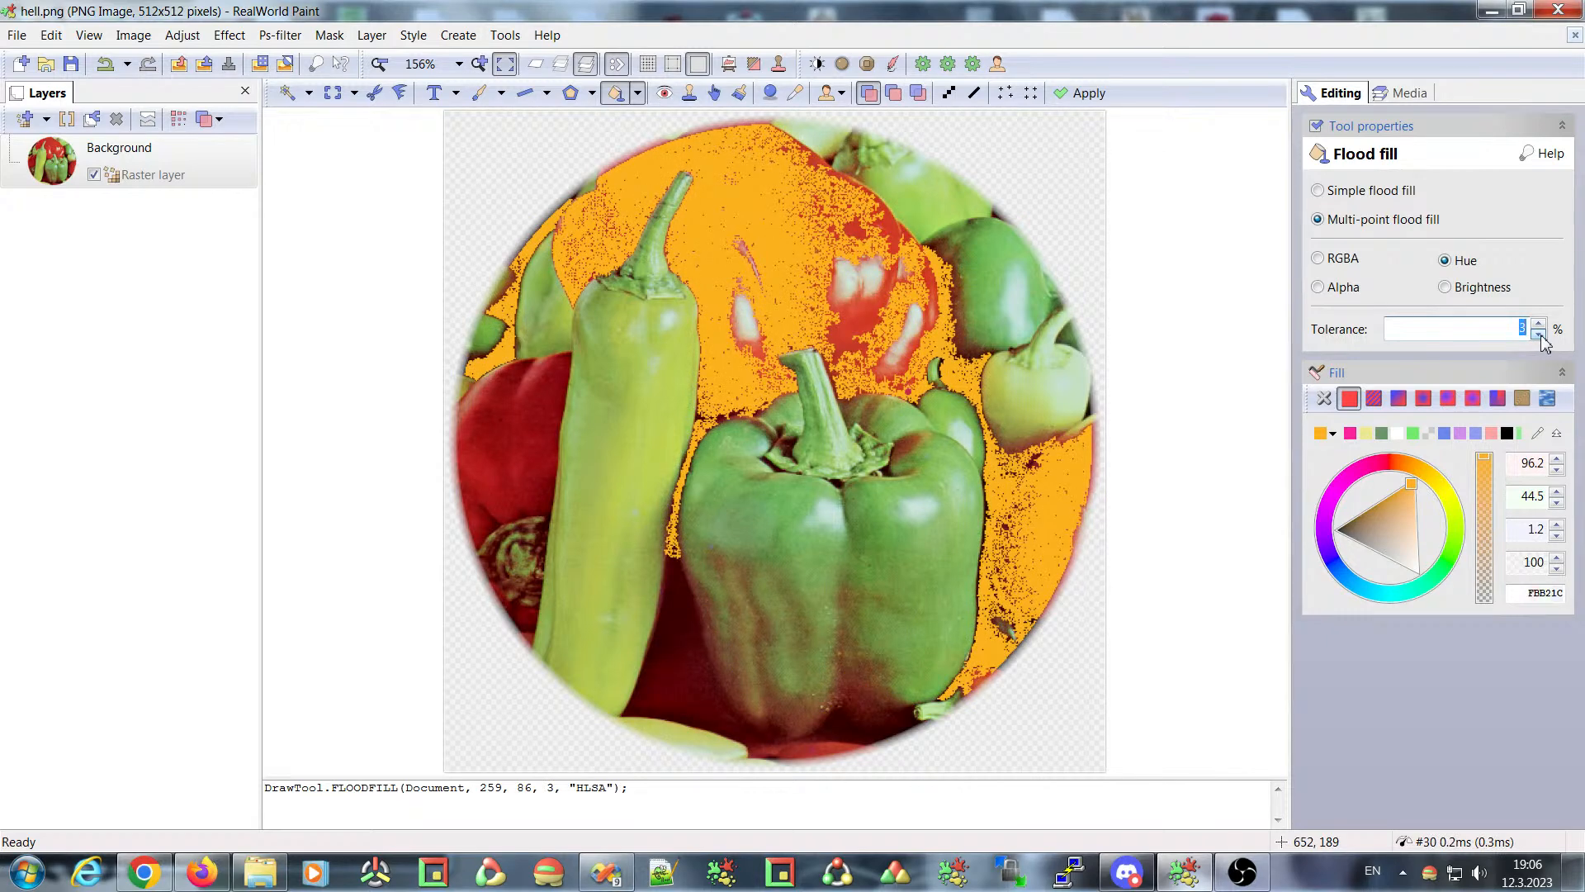
{"action": "left_click", "coordinate": [1541, 334]}
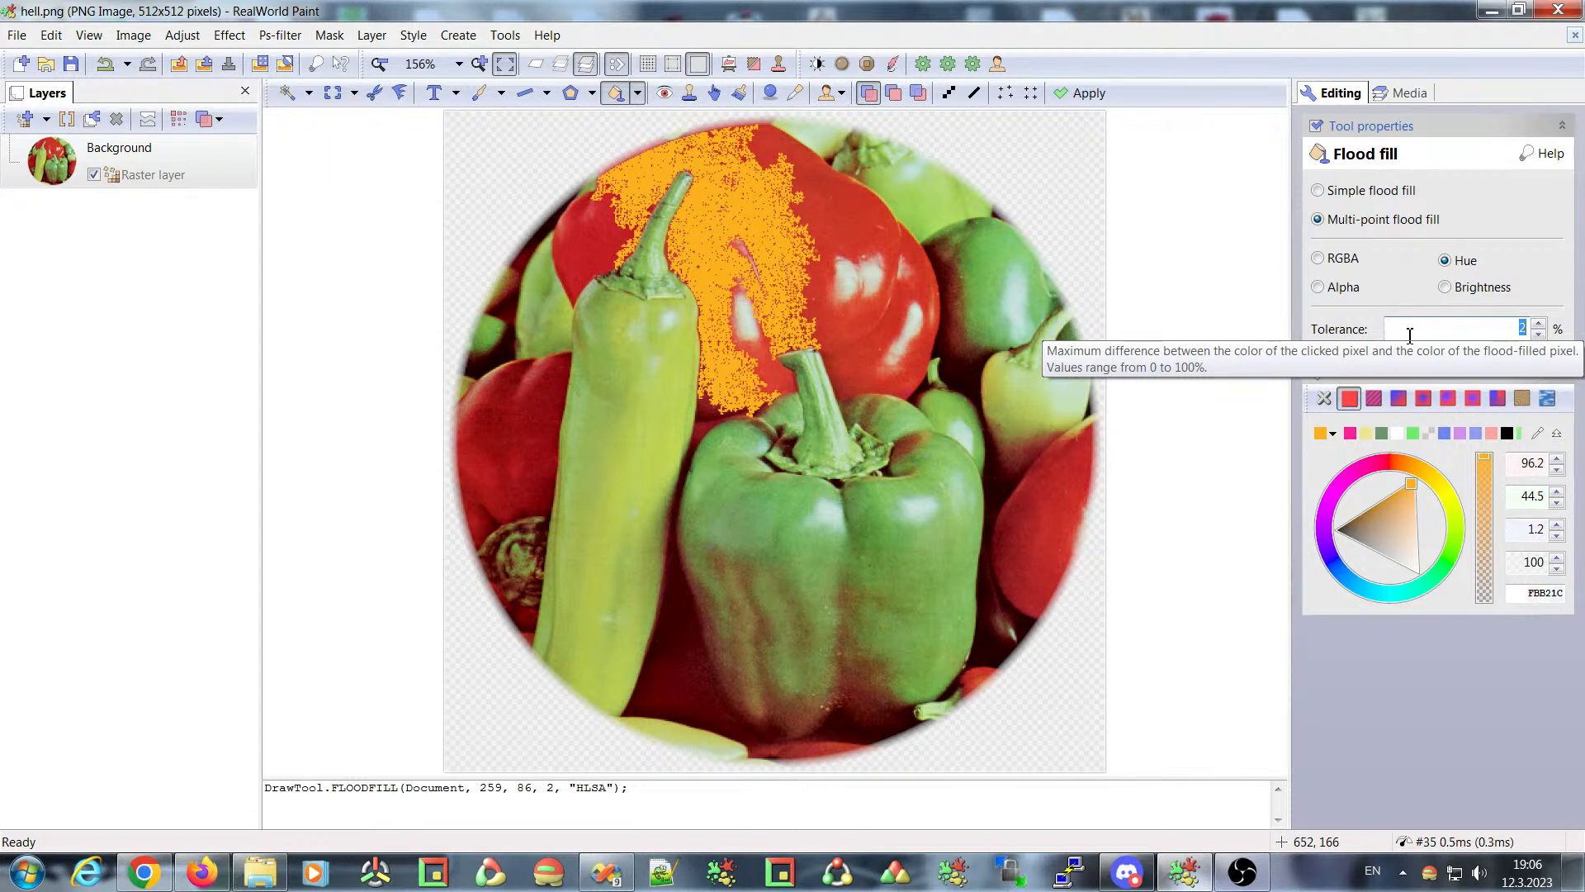
- Return the fill comparison to RGBA, add a fill point at the red pepper's double highlight and raise the tolerance to 7%
{"action": "left_click", "coordinate": [1335, 263]}
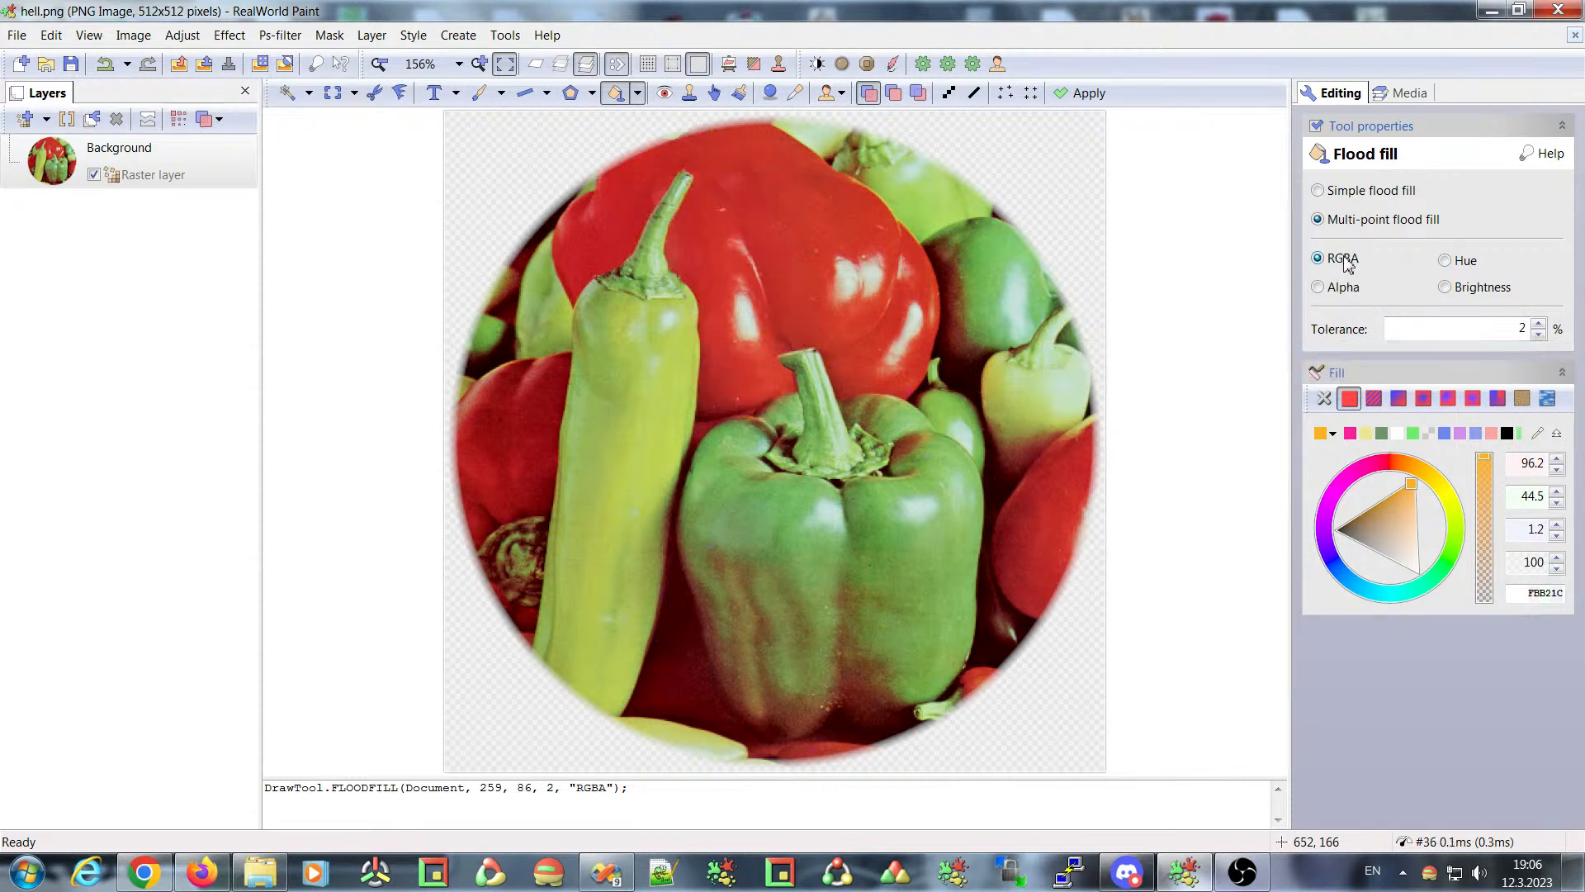
{"action": "left_click", "coordinate": [844, 284]}
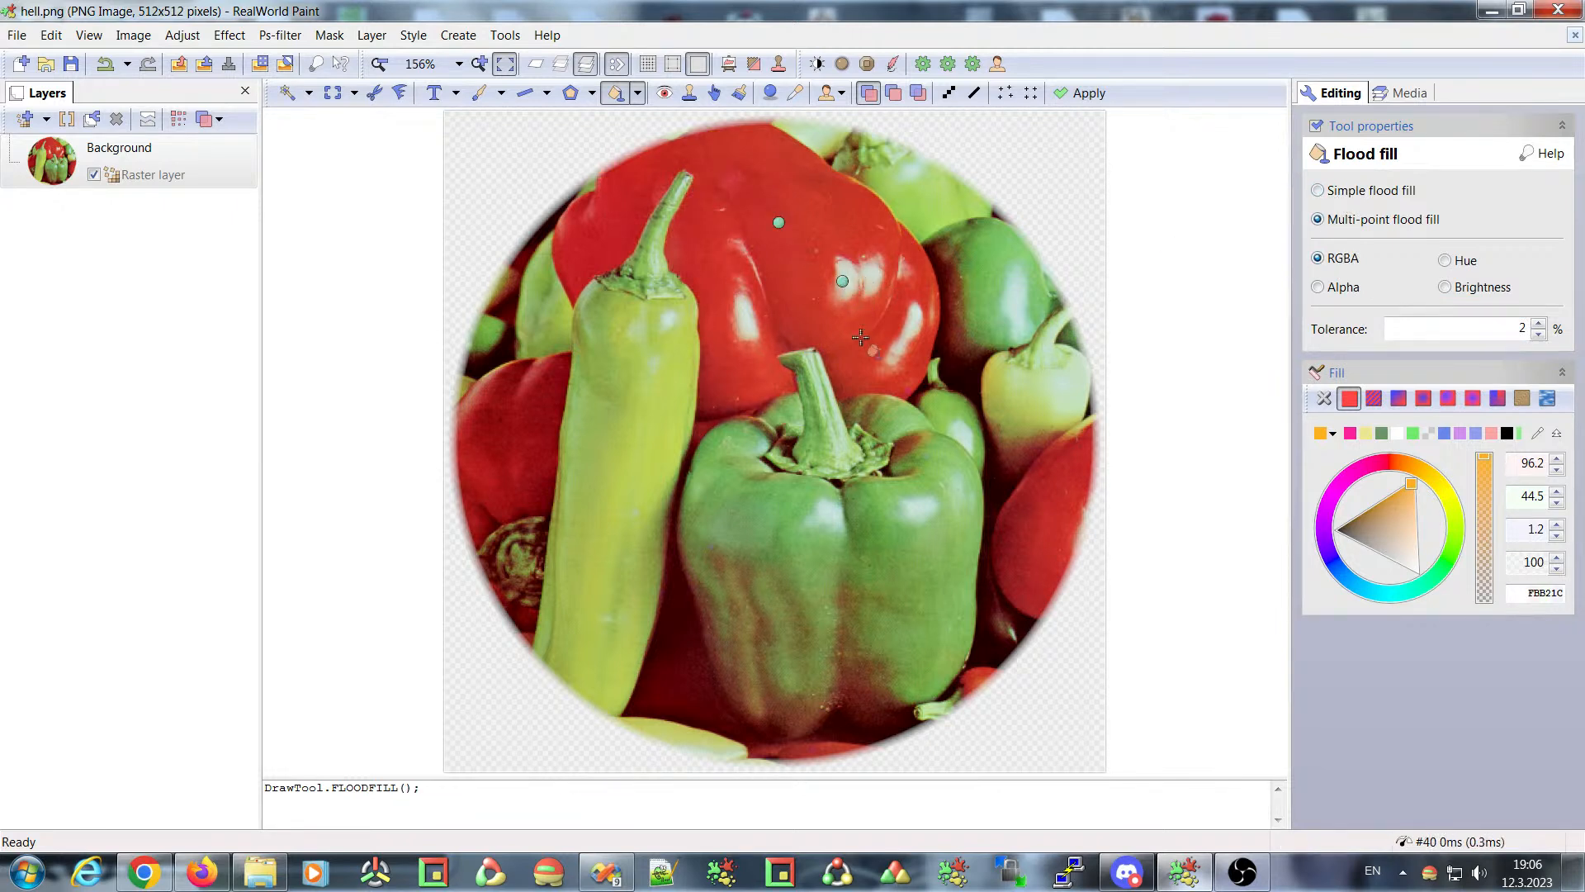
{"action": "left_click", "coordinate": [1539, 323]}
{"action": "left_click", "coordinate": [1539, 323]}
{"action": "left_click", "coordinate": [1539, 323]}
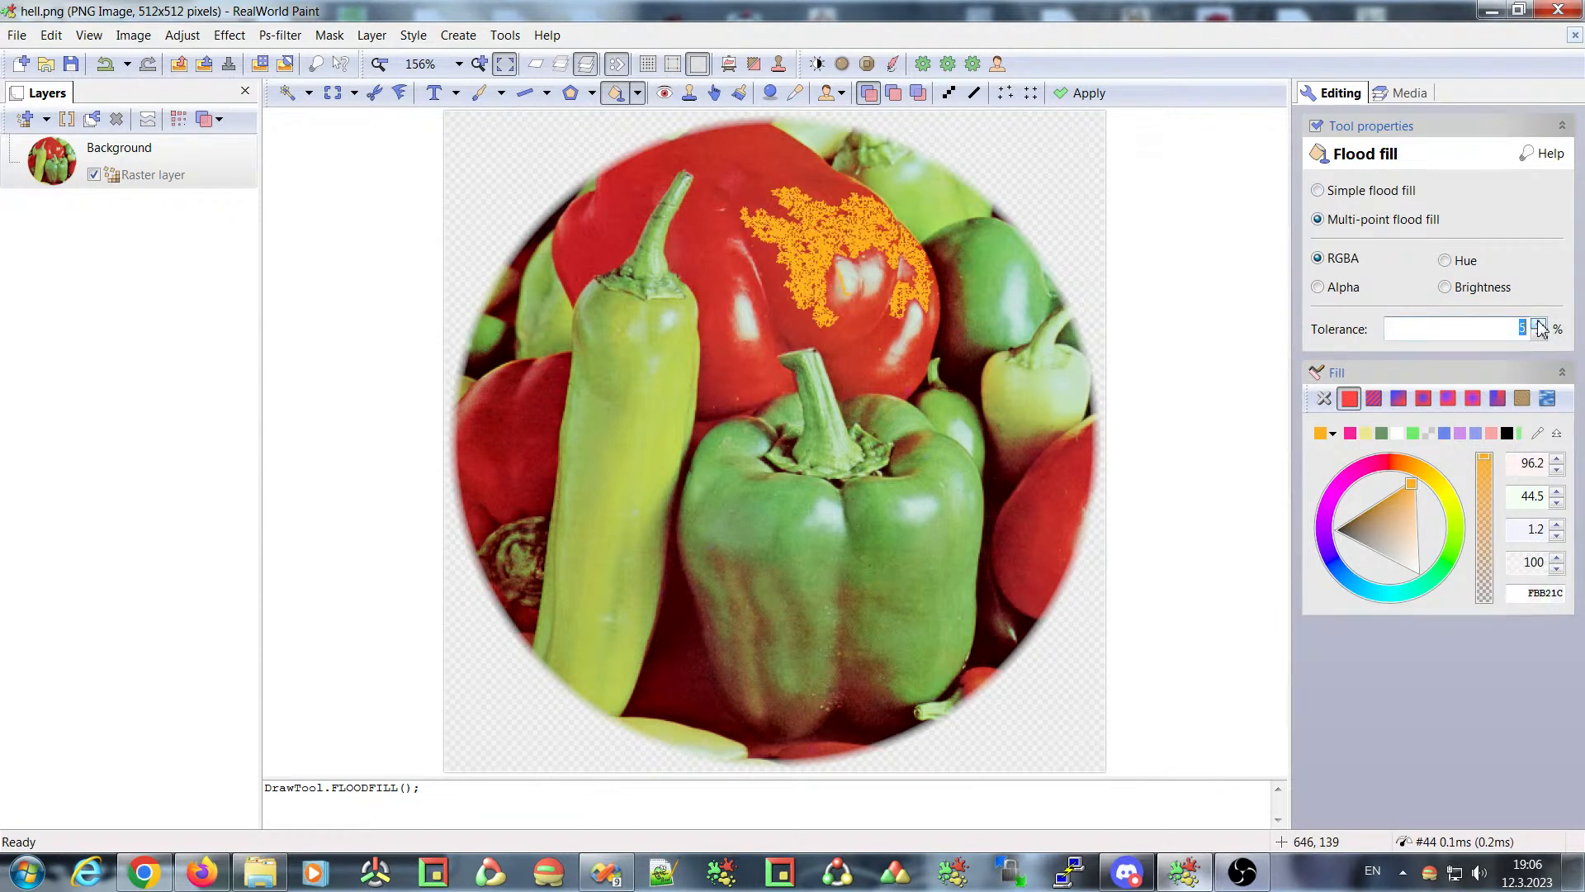
{"action": "left_click", "coordinate": [1539, 323]}
{"action": "left_click", "coordinate": [1539, 323]}
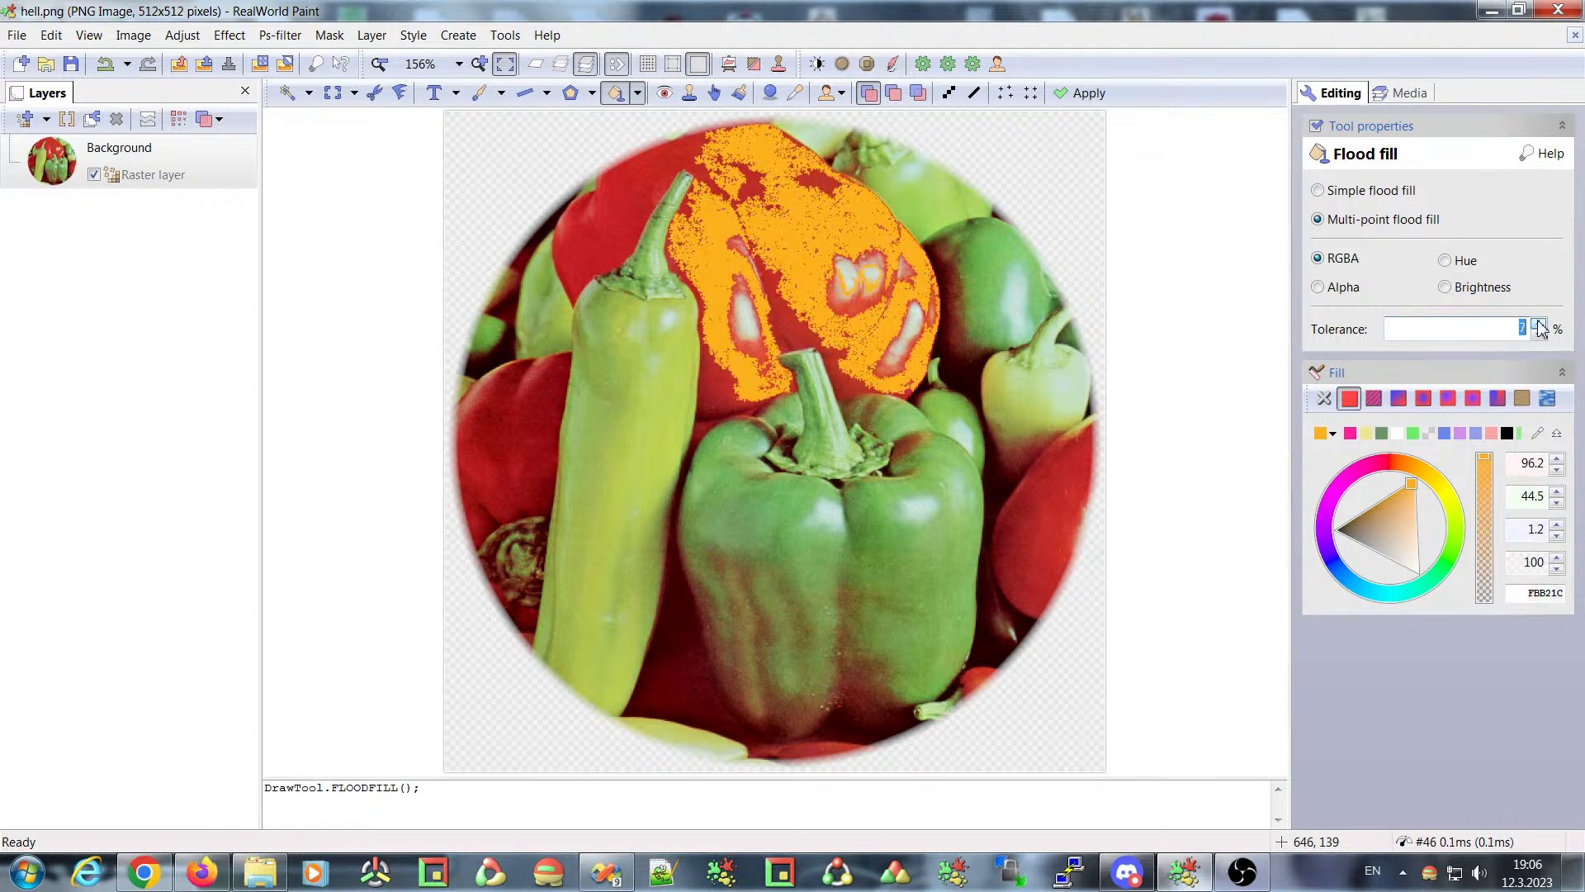
- Add more fill points on and around the red pepper's highlights, repositioning the one on the left half of the double highlight
{"action": "left_click", "coordinate": [871, 274]}
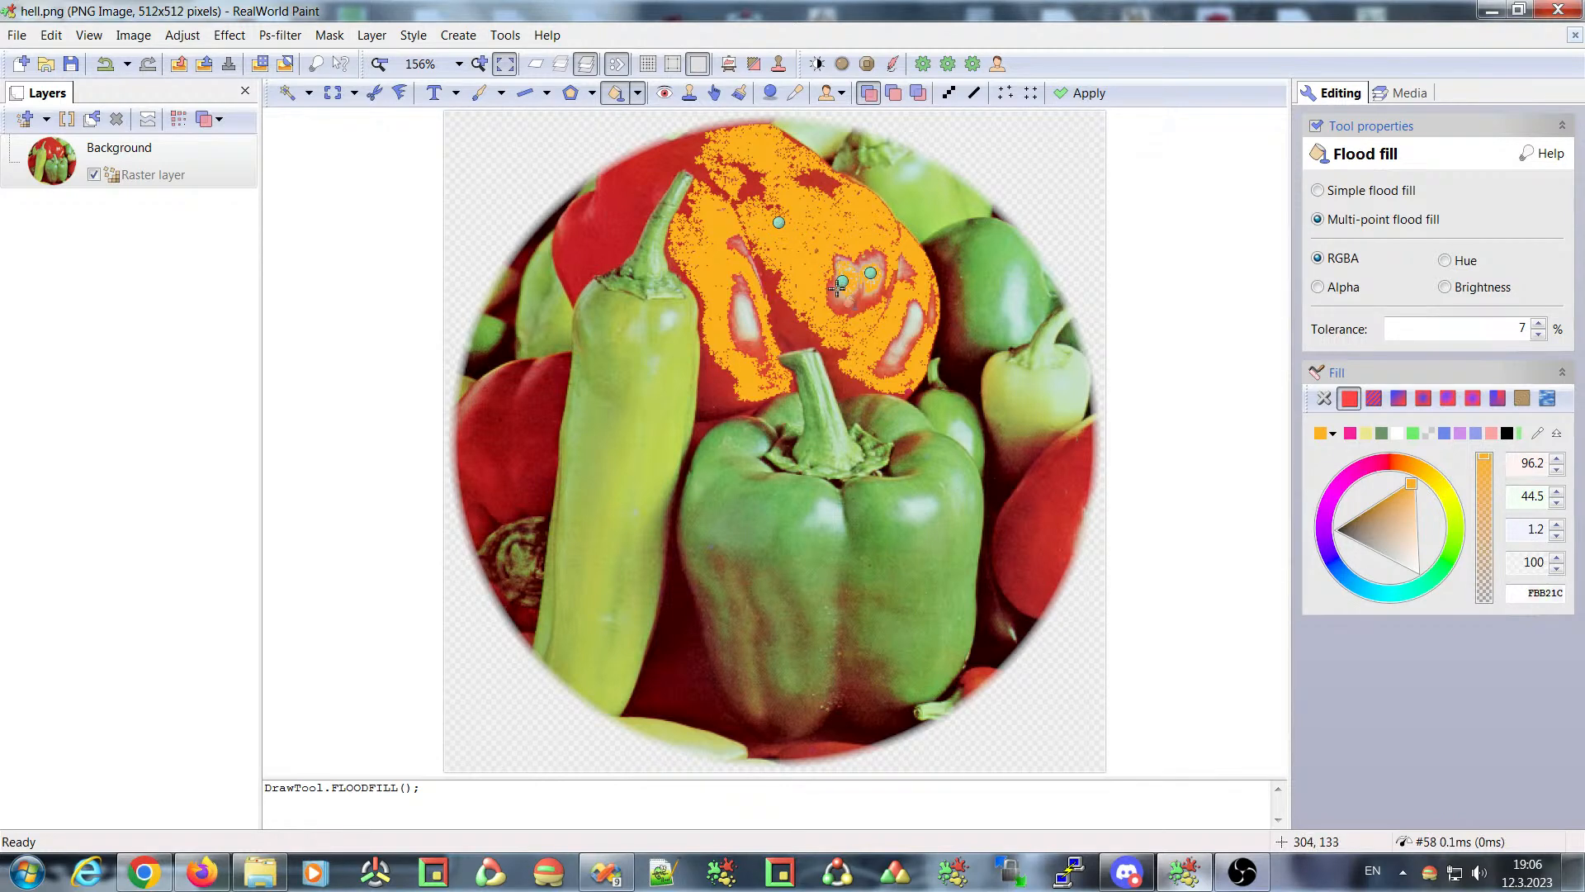
{"action": "scroll", "coordinate": [844, 289], "scroll_direction": "up", "scroll_amount": 3}
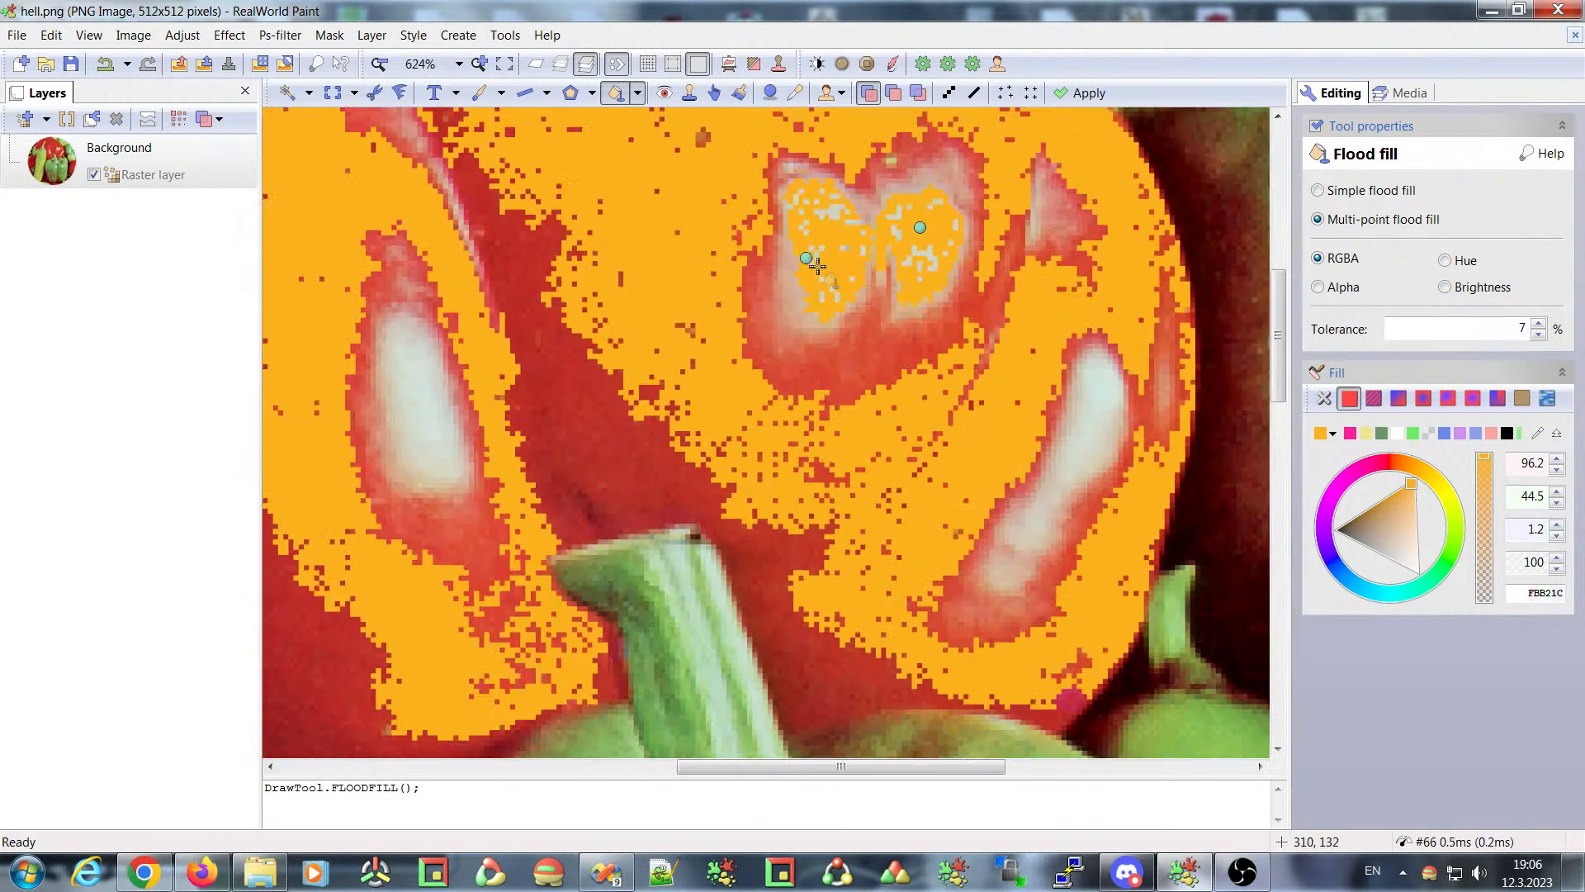
{"action": "mouse_move", "coordinate": [828, 247]}
{"action": "left_mouse_down"}
{"action": "mouse_move", "coordinate": [856, 325]}
{"action": "mouse_move", "coordinate": [828, 249]}
{"action": "left_mouse_up"}
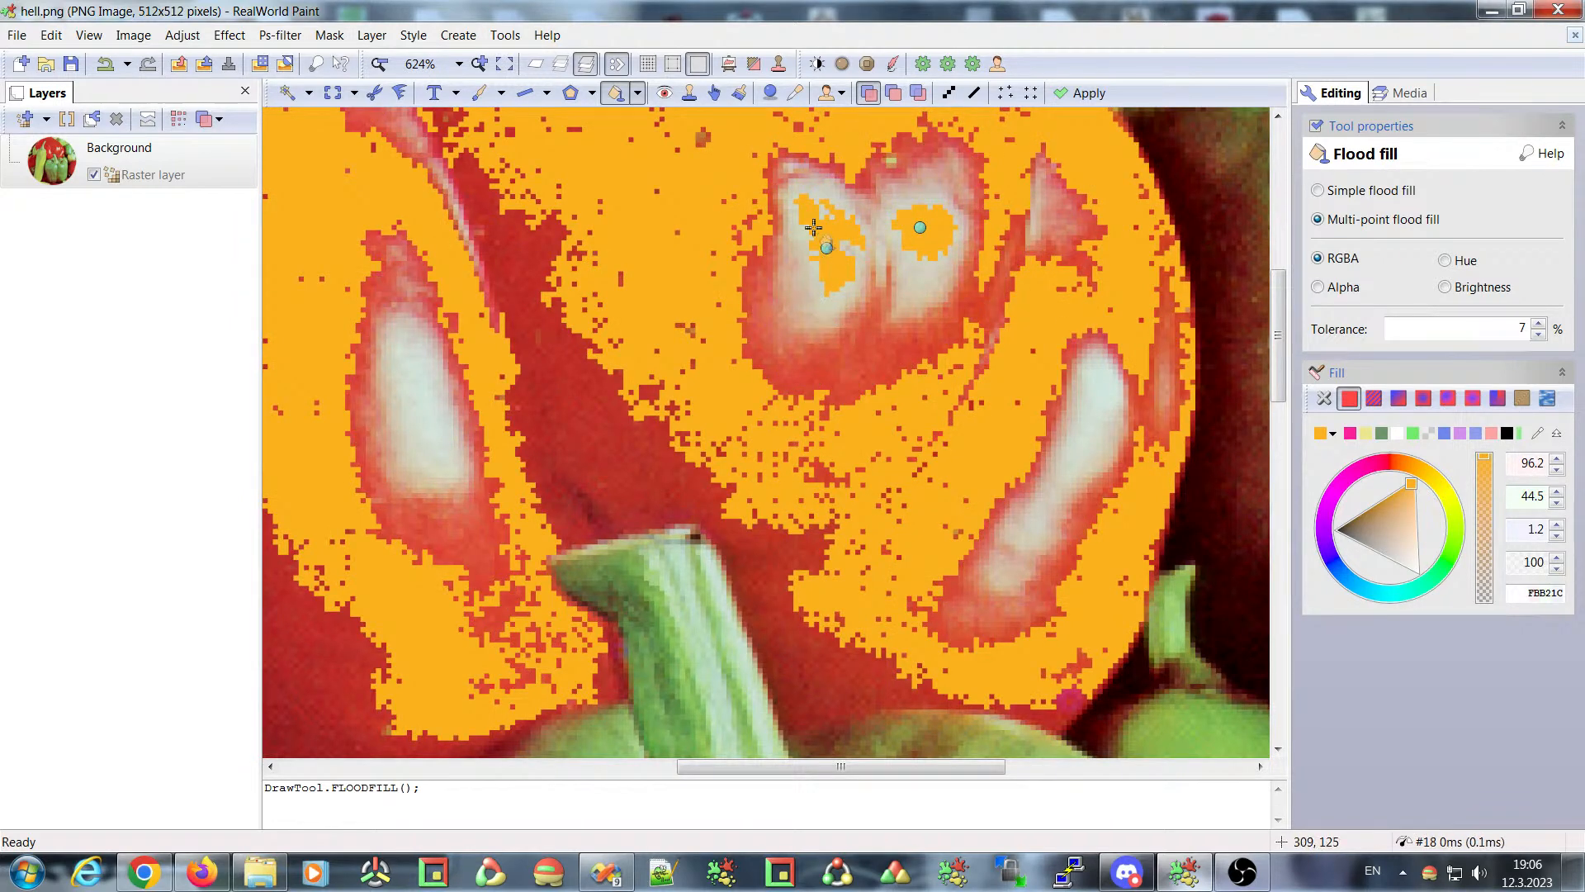
{"action": "scroll", "coordinate": [762, 285], "scroll_direction": "down", "scroll_amount": 3}
{"action": "left_click", "coordinate": [755, 284]}
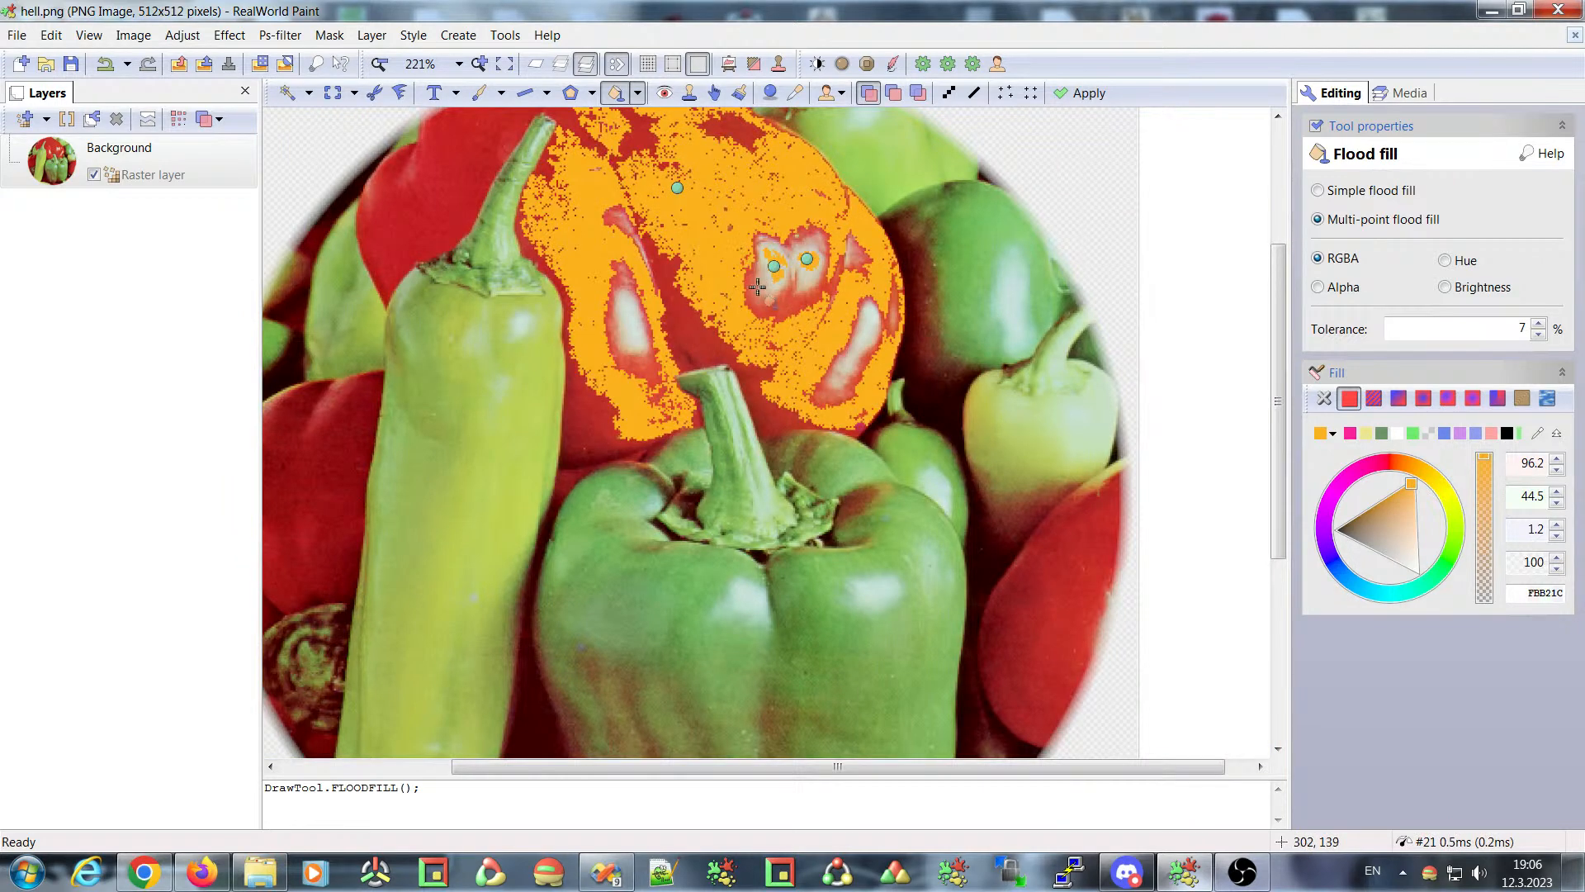
{"action": "left_click", "coordinate": [752, 302]}
{"action": "left_click", "coordinate": [796, 282]}
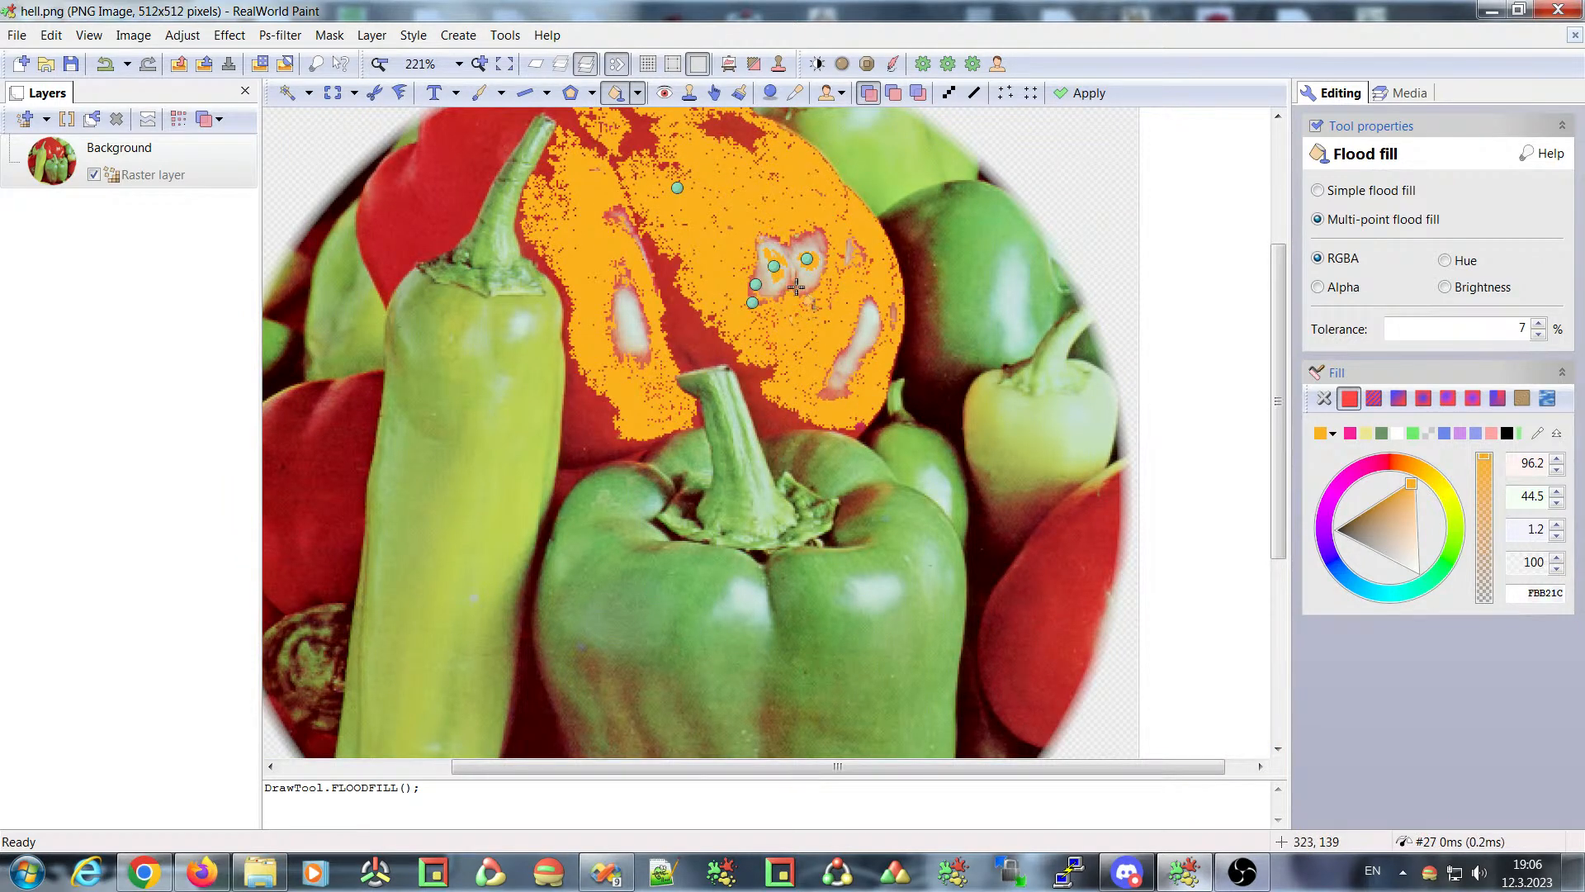
{"action": "left_click", "coordinate": [791, 258]}
{"action": "left_click", "coordinate": [772, 245]}
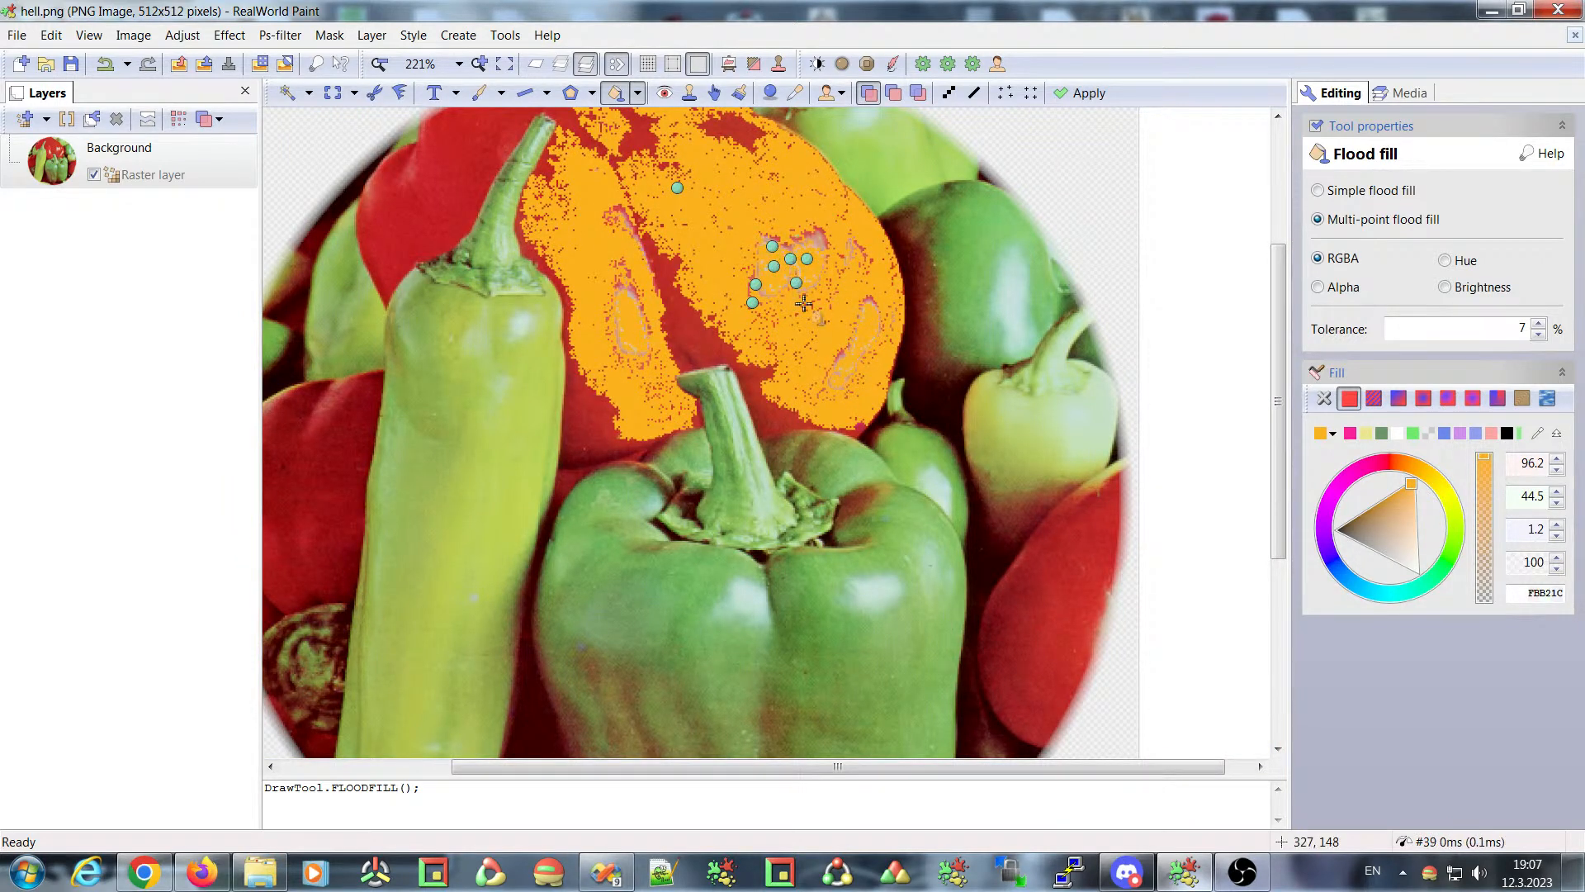
{"action": "left_click", "coordinate": [620, 288]}
{"action": "left_click", "coordinate": [144, 873]}
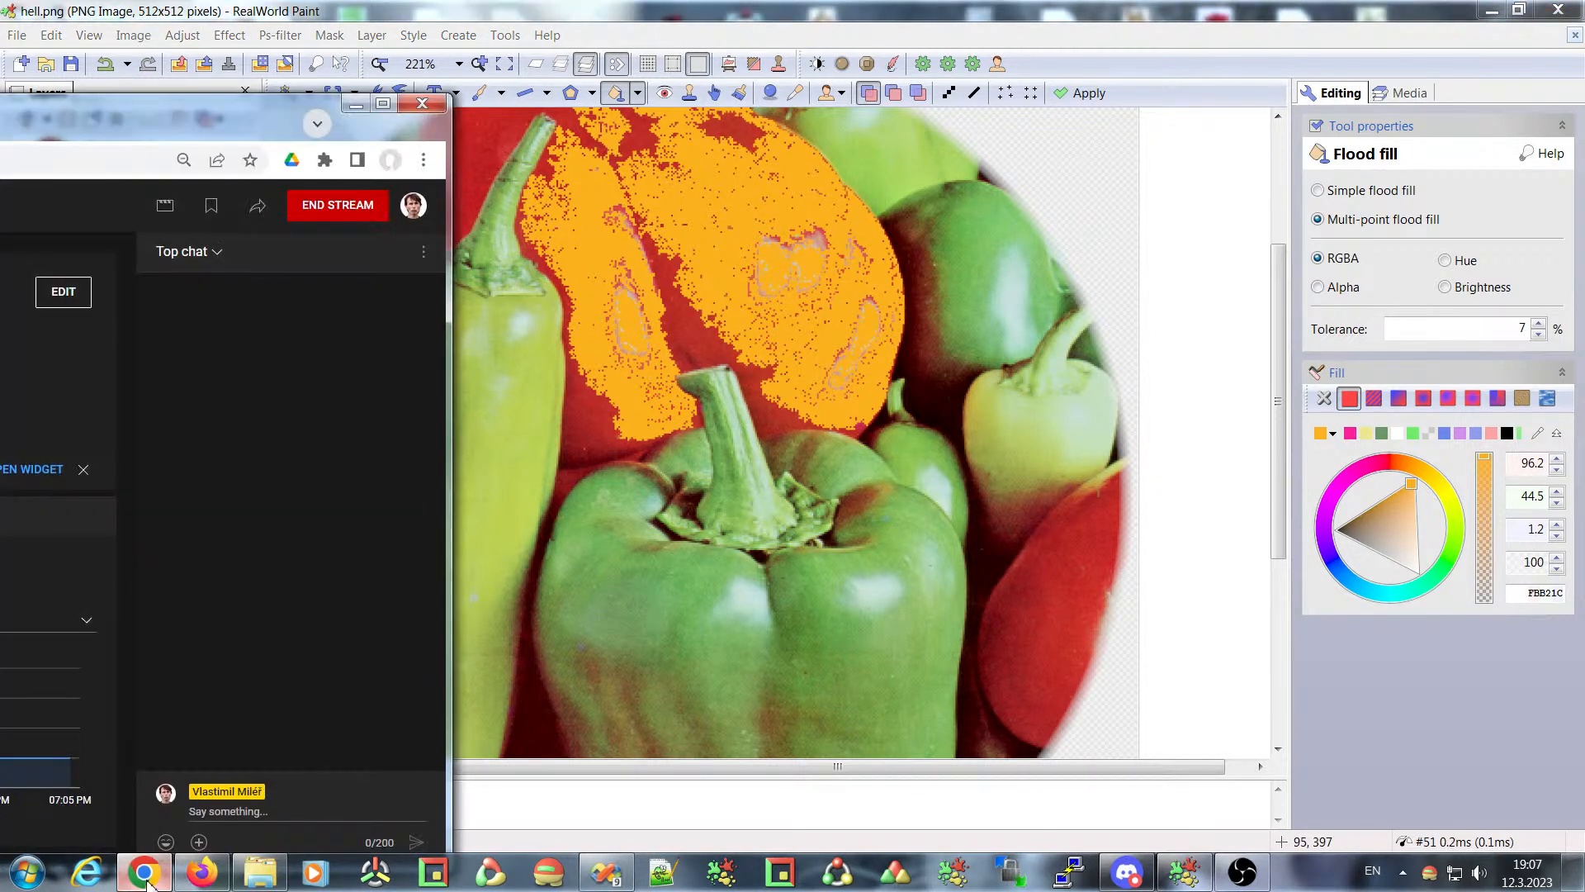
{"action": "left_click", "coordinate": [145, 877]}
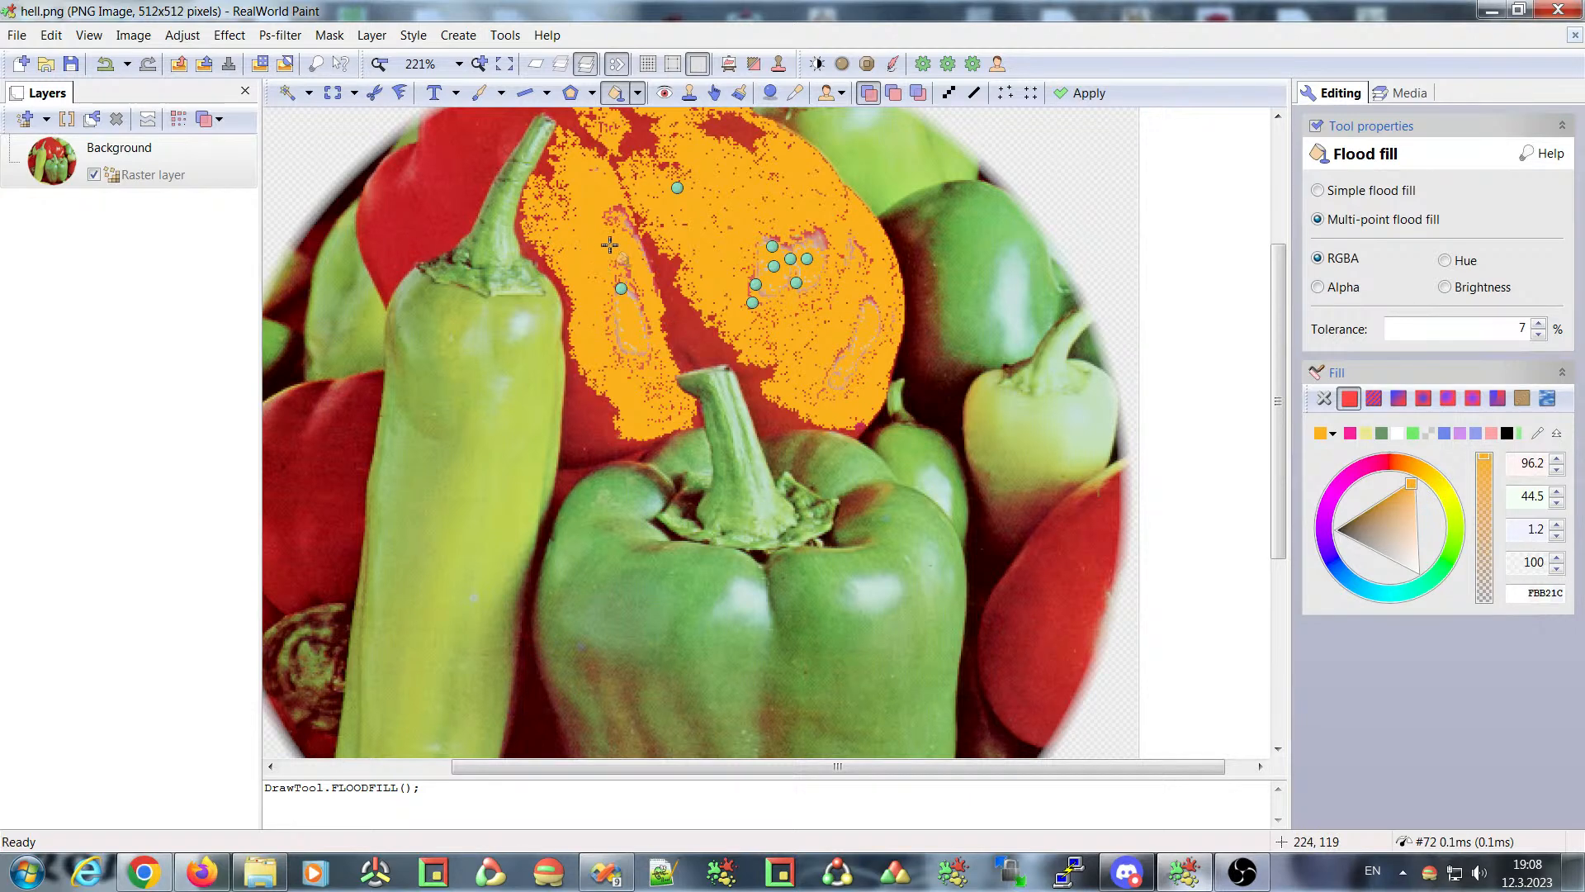
- Discard the pending flood fill and try recolouring the large red pepper orange with the 60-pixel Recolor brush at tolerance 10
{"action": "key", "text": "Escape"}
{"action": "scroll", "coordinate": [633, 223], "scroll_direction": "down", "scroll_amount": 2}
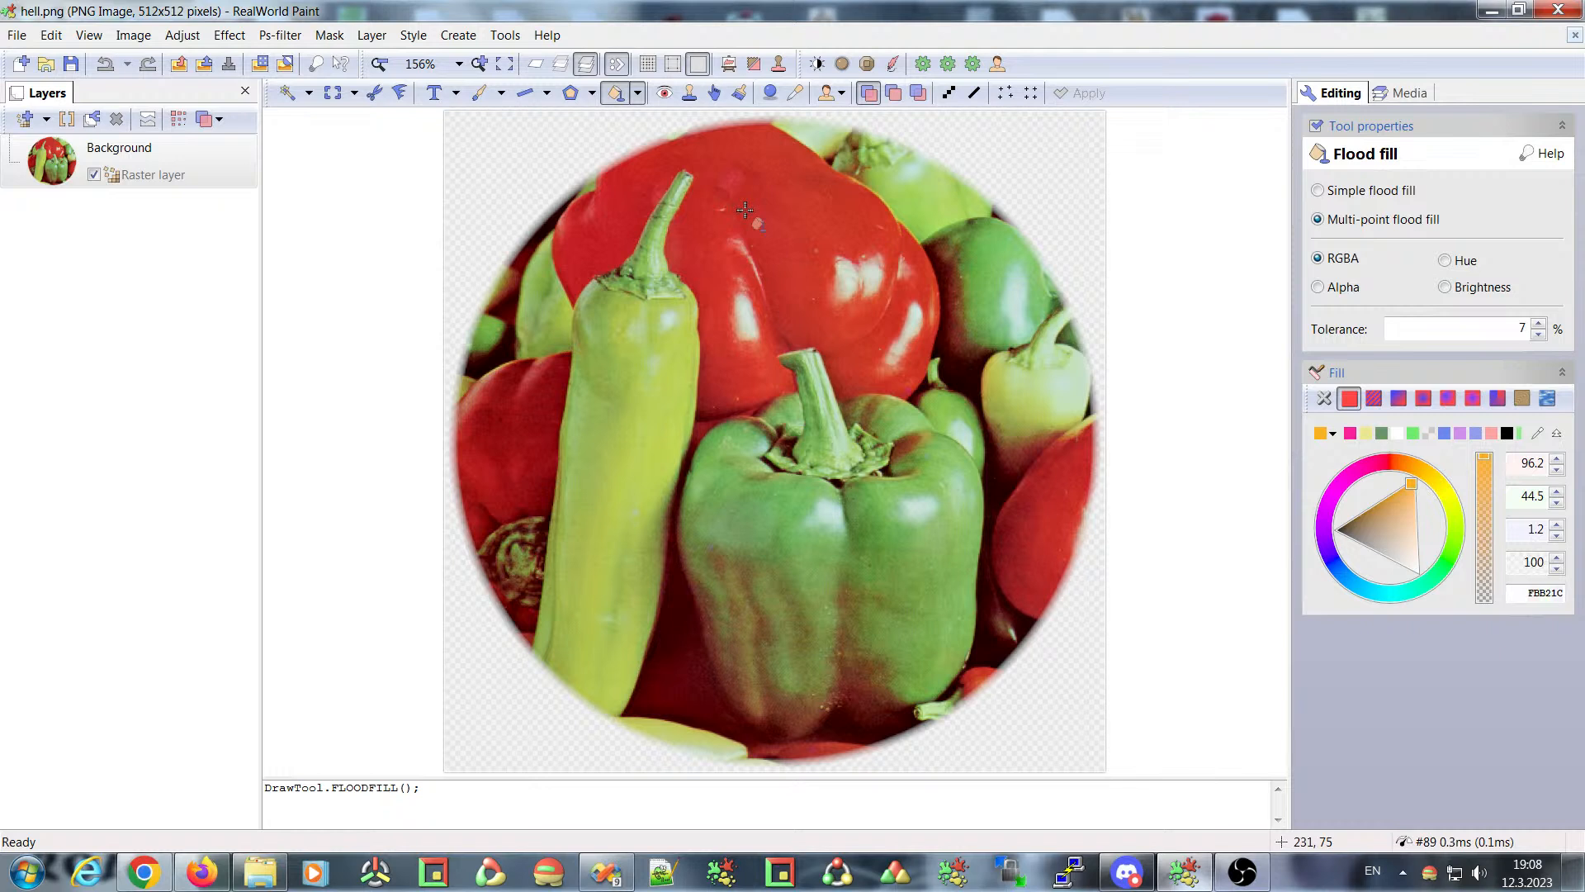
{"action": "left_click", "coordinate": [741, 95]}
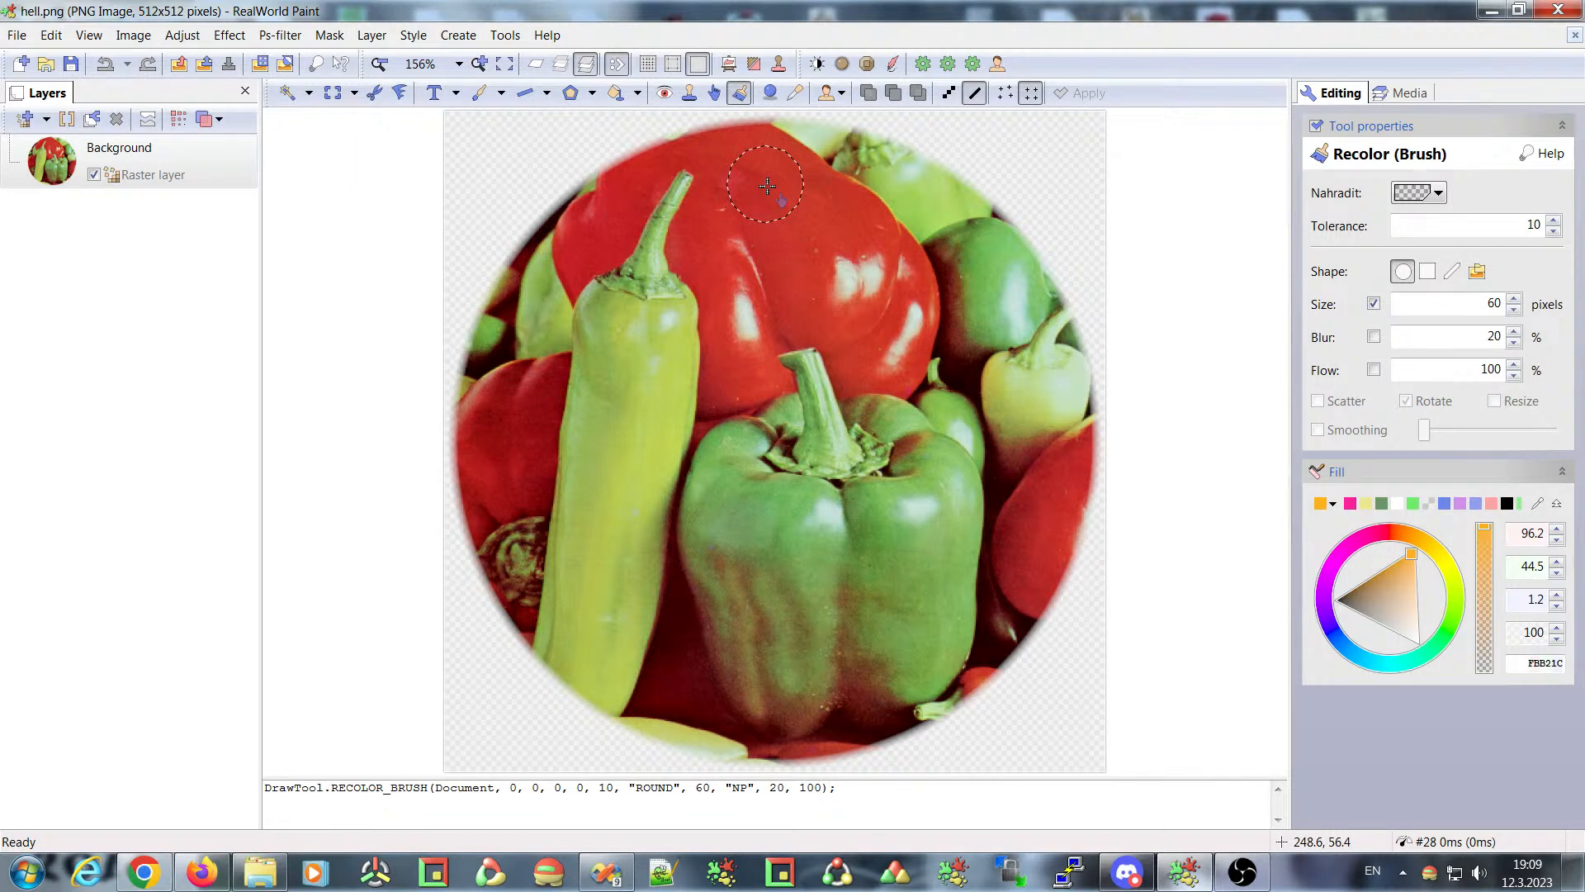
{"action": "left_click_drag", "start_coordinate": [767, 186], "coordinate": [756, 201]}
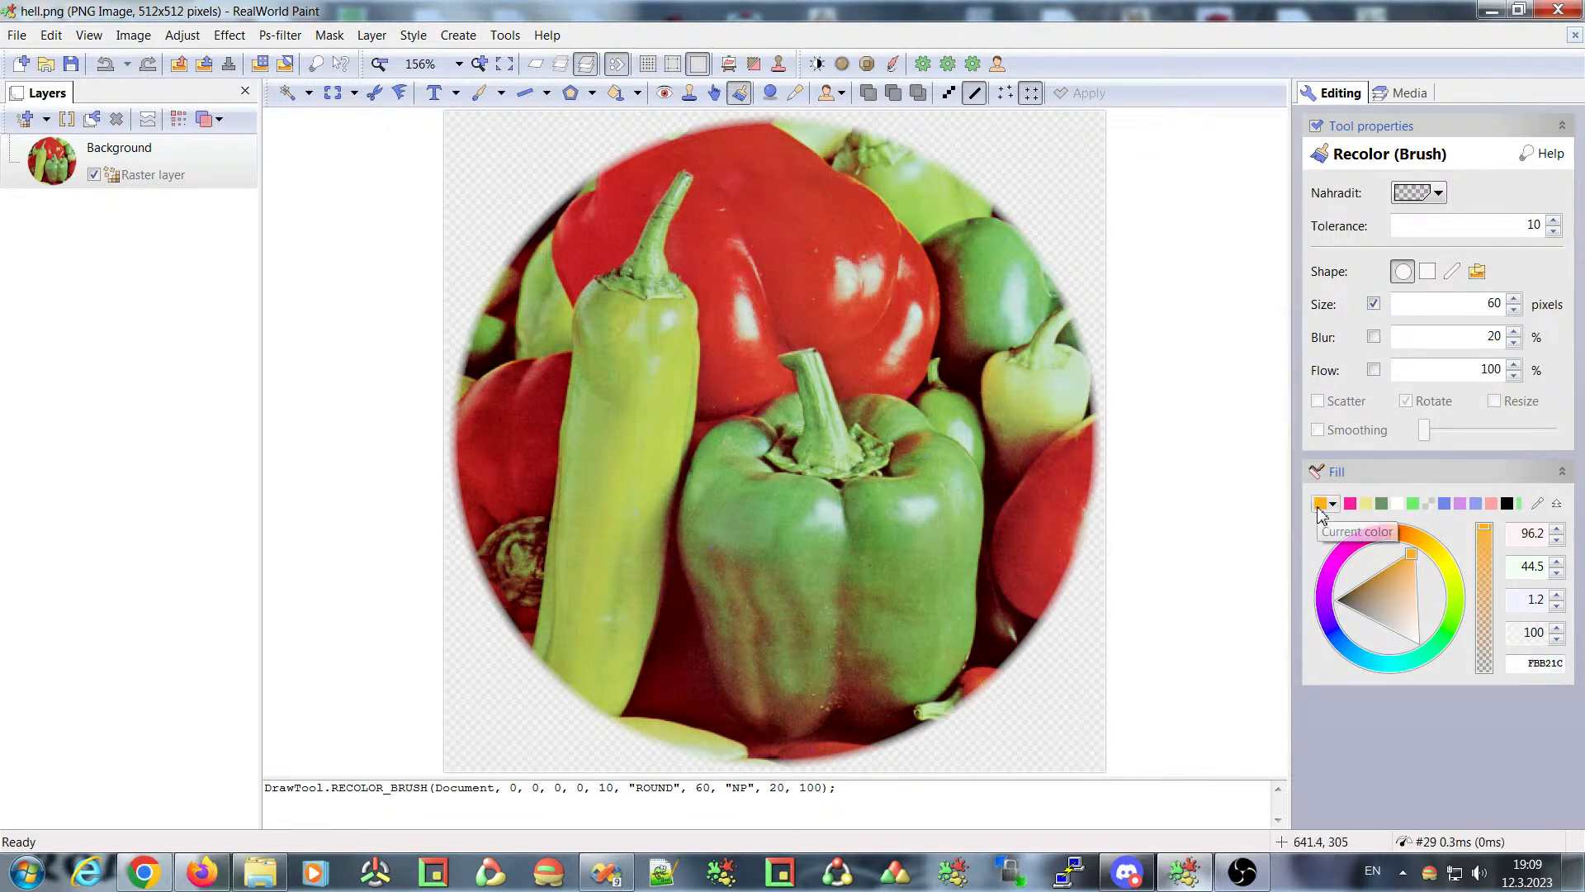
{"action": "left_click_drag", "start_coordinate": [771, 205], "coordinate": [824, 295]}
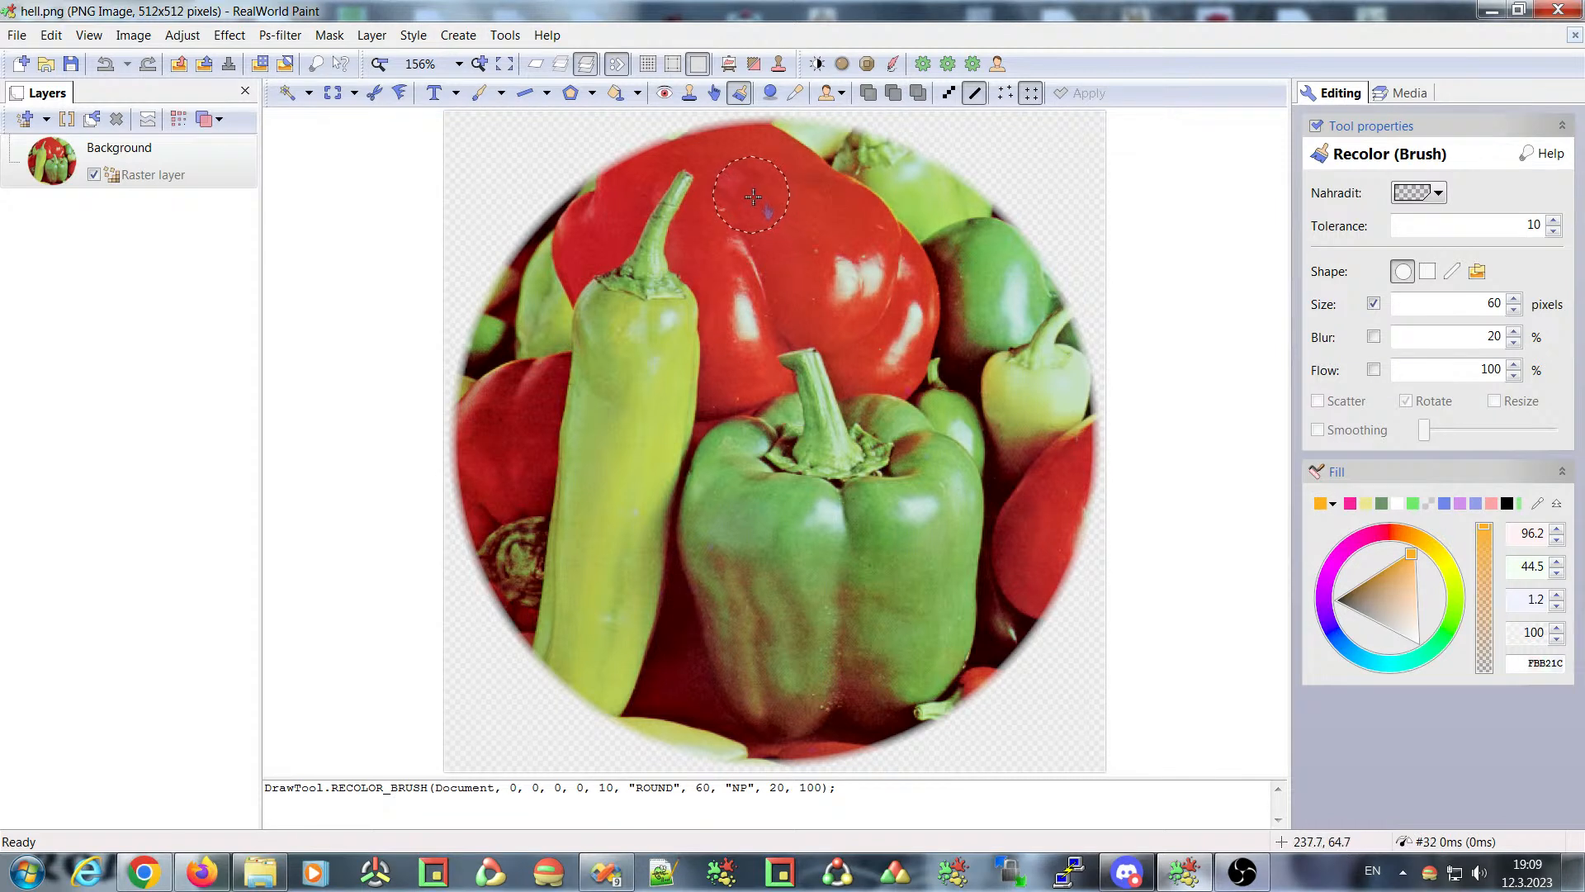
{"action": "mouse_move", "coordinate": [761, 195]}
{"action": "left_mouse_down"}
{"action": "mouse_move", "coordinate": [783, 269]}
{"action": "mouse_move", "coordinate": [748, 214]}
{"action": "mouse_move", "coordinate": [748, 323]}
{"action": "mouse_move", "coordinate": [842, 289]}
{"action": "mouse_move", "coordinate": [799, 202]}
{"action": "mouse_move", "coordinate": [870, 263]}
{"action": "mouse_move", "coordinate": [852, 329]}
{"action": "mouse_move", "coordinate": [866, 351]}
{"action": "mouse_move", "coordinate": [886, 353]}
{"action": "mouse_move", "coordinate": [894, 286]}
{"action": "mouse_move", "coordinate": [843, 214]}
{"action": "mouse_move", "coordinate": [900, 284]}
{"action": "mouse_move", "coordinate": [899, 363]}
{"action": "mouse_move", "coordinate": [866, 362]}
{"action": "mouse_move", "coordinate": [817, 308]}
{"action": "mouse_move", "coordinate": [771, 315]}
{"action": "mouse_move", "coordinate": [770, 356]}
{"action": "mouse_move", "coordinate": [734, 385]}
{"action": "mouse_move", "coordinate": [705, 251]}
{"action": "mouse_move", "coordinate": [738, 165]}
{"action": "mouse_move", "coordinate": [771, 165]}
{"action": "mouse_move", "coordinate": [818, 203]}
{"action": "mouse_move", "coordinate": [729, 158]}
{"action": "mouse_move", "coordinate": [664, 155]}
{"action": "mouse_move", "coordinate": [613, 185]}
{"action": "mouse_move", "coordinate": [573, 276]}
{"action": "mouse_move", "coordinate": [608, 225]}
{"action": "mouse_move", "coordinate": [588, 194]}
{"action": "mouse_move", "coordinate": [668, 169]}
{"action": "mouse_move", "coordinate": [743, 191]}
{"action": "mouse_move", "coordinate": [764, 299]}
{"action": "left_mouse_up"}
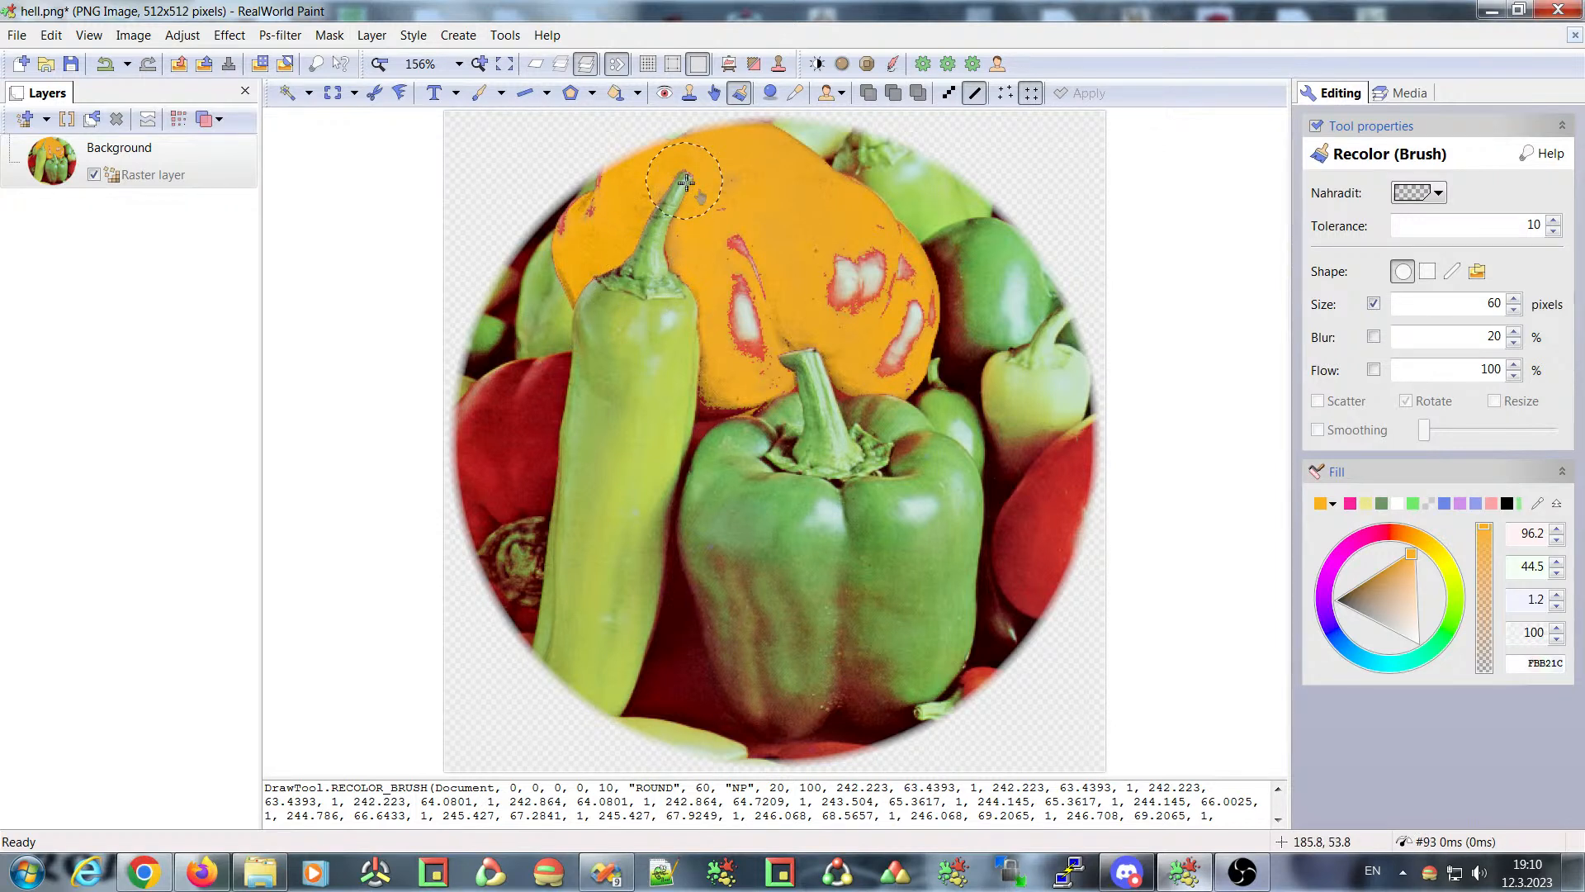
- Inspect the recoloured pepper up close and compare Recolor brush tolerances 20 and 30, leaving it at 30
{"action": "scroll", "coordinate": [776, 217], "scroll_direction": "up", "scroll_amount": 2}
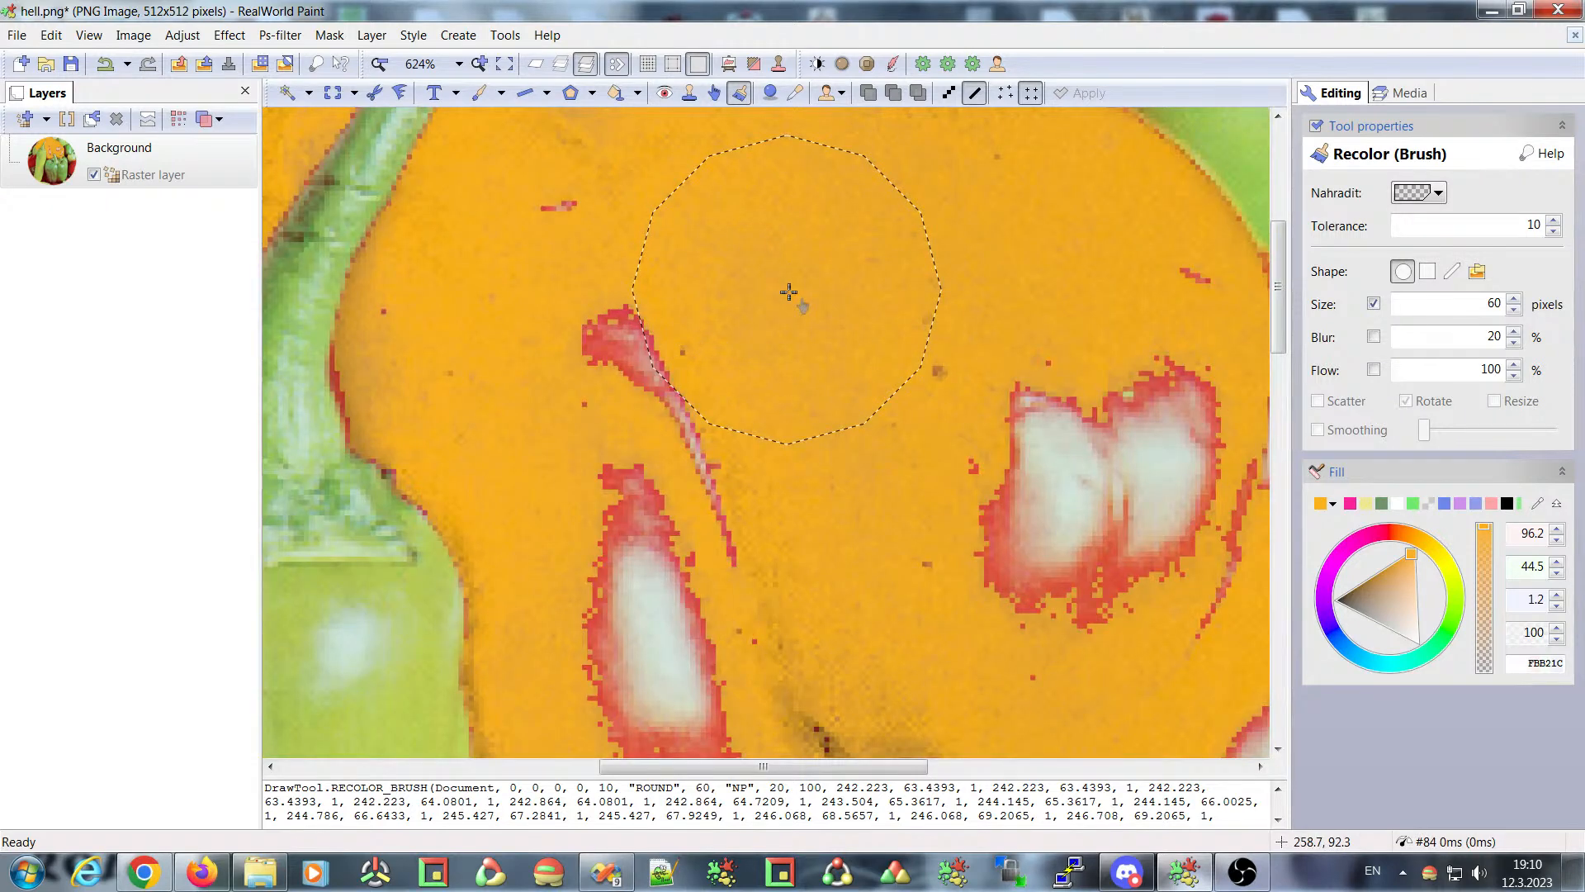
{"action": "scroll", "coordinate": [789, 291], "scroll_direction": "down", "scroll_amount": 1}
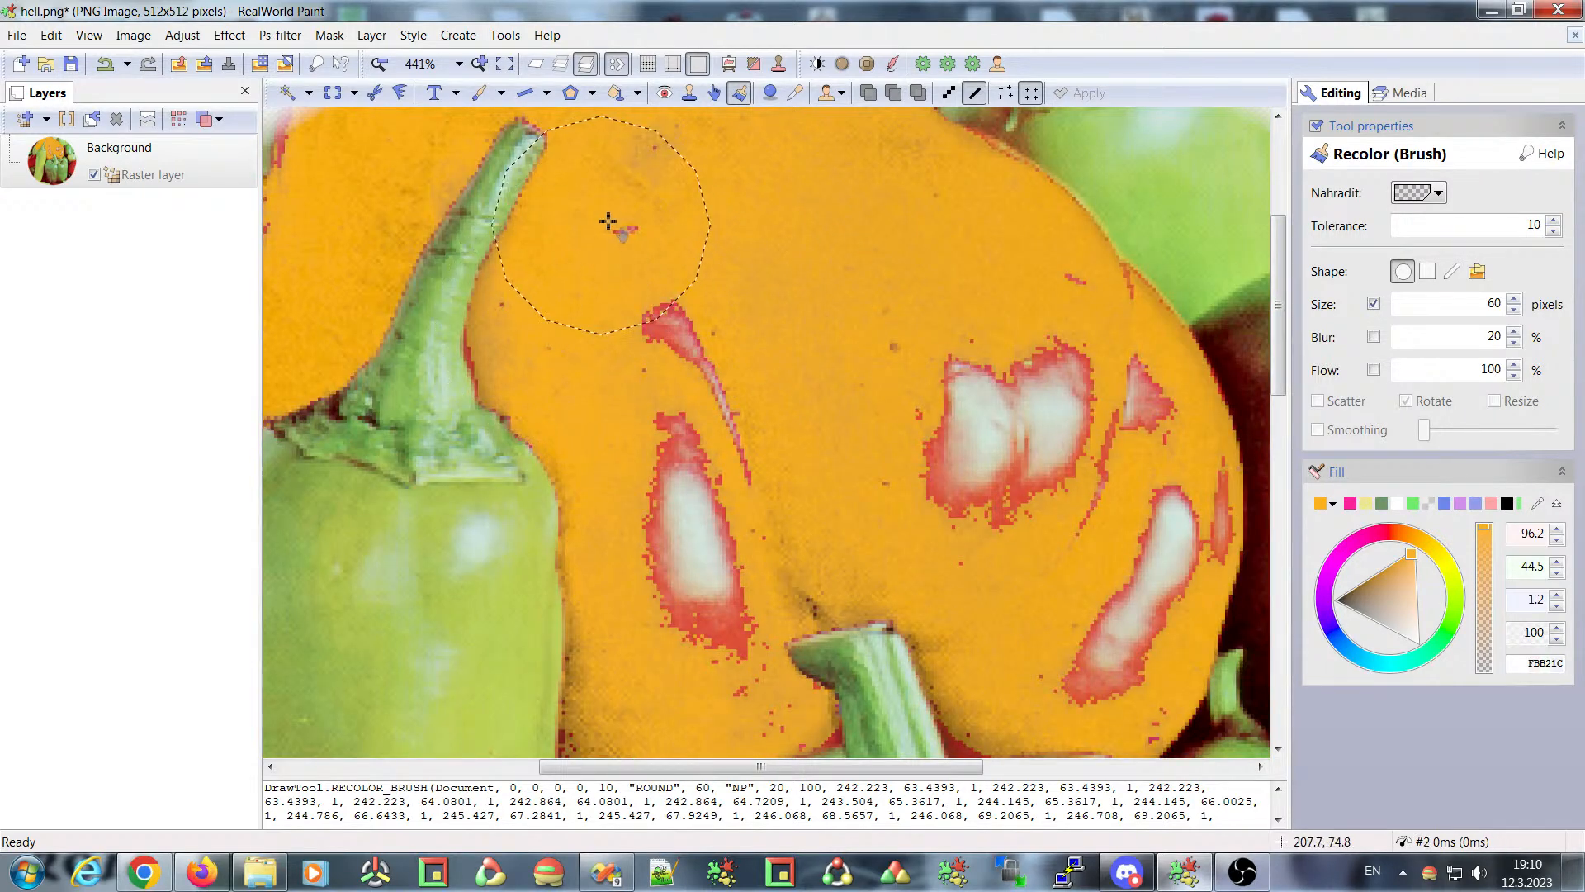
{"action": "scroll", "coordinate": [531, 358], "scroll_direction": "up", "scroll_amount": 3}
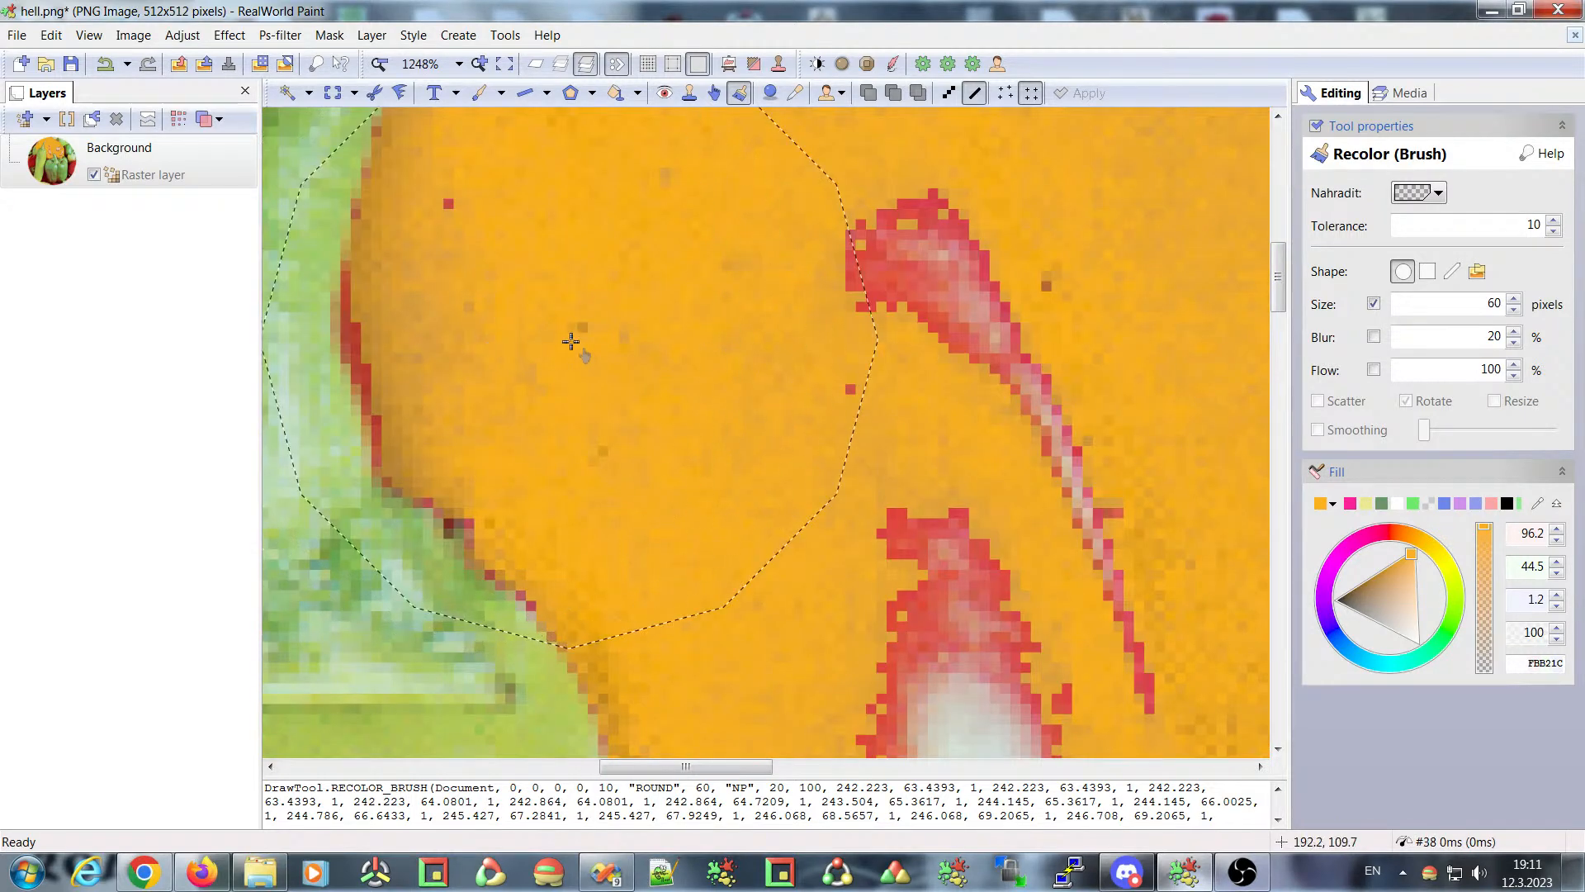
{"action": "scroll", "coordinate": [574, 341], "scroll_direction": "down", "scroll_amount": 4}
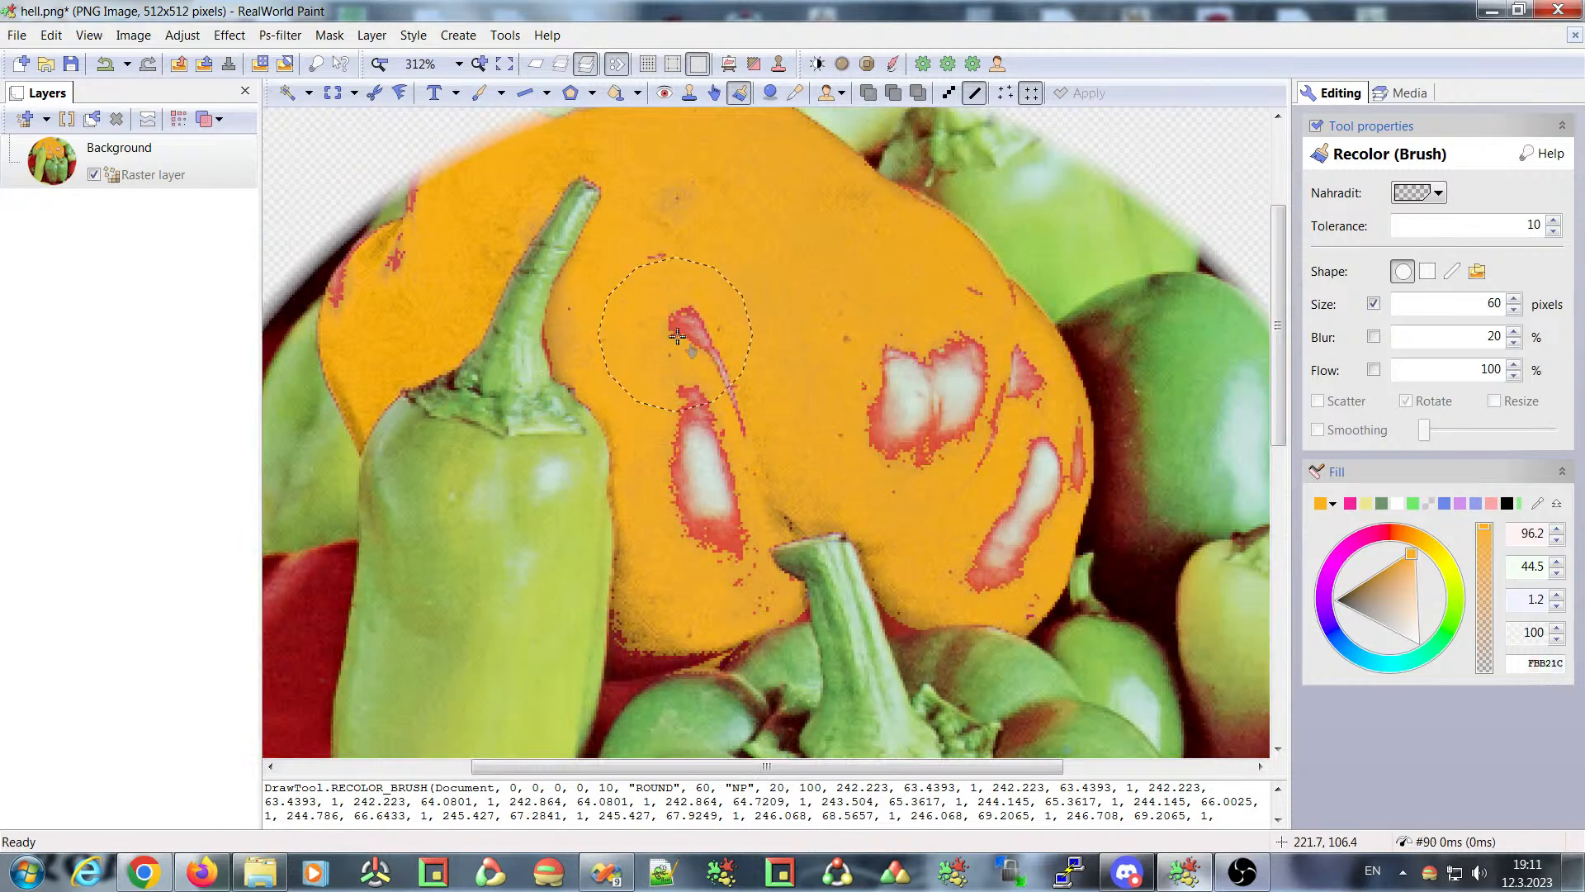
{"action": "left_click", "coordinate": [1555, 221]}
{"action": "left_click", "coordinate": [1554, 221]}
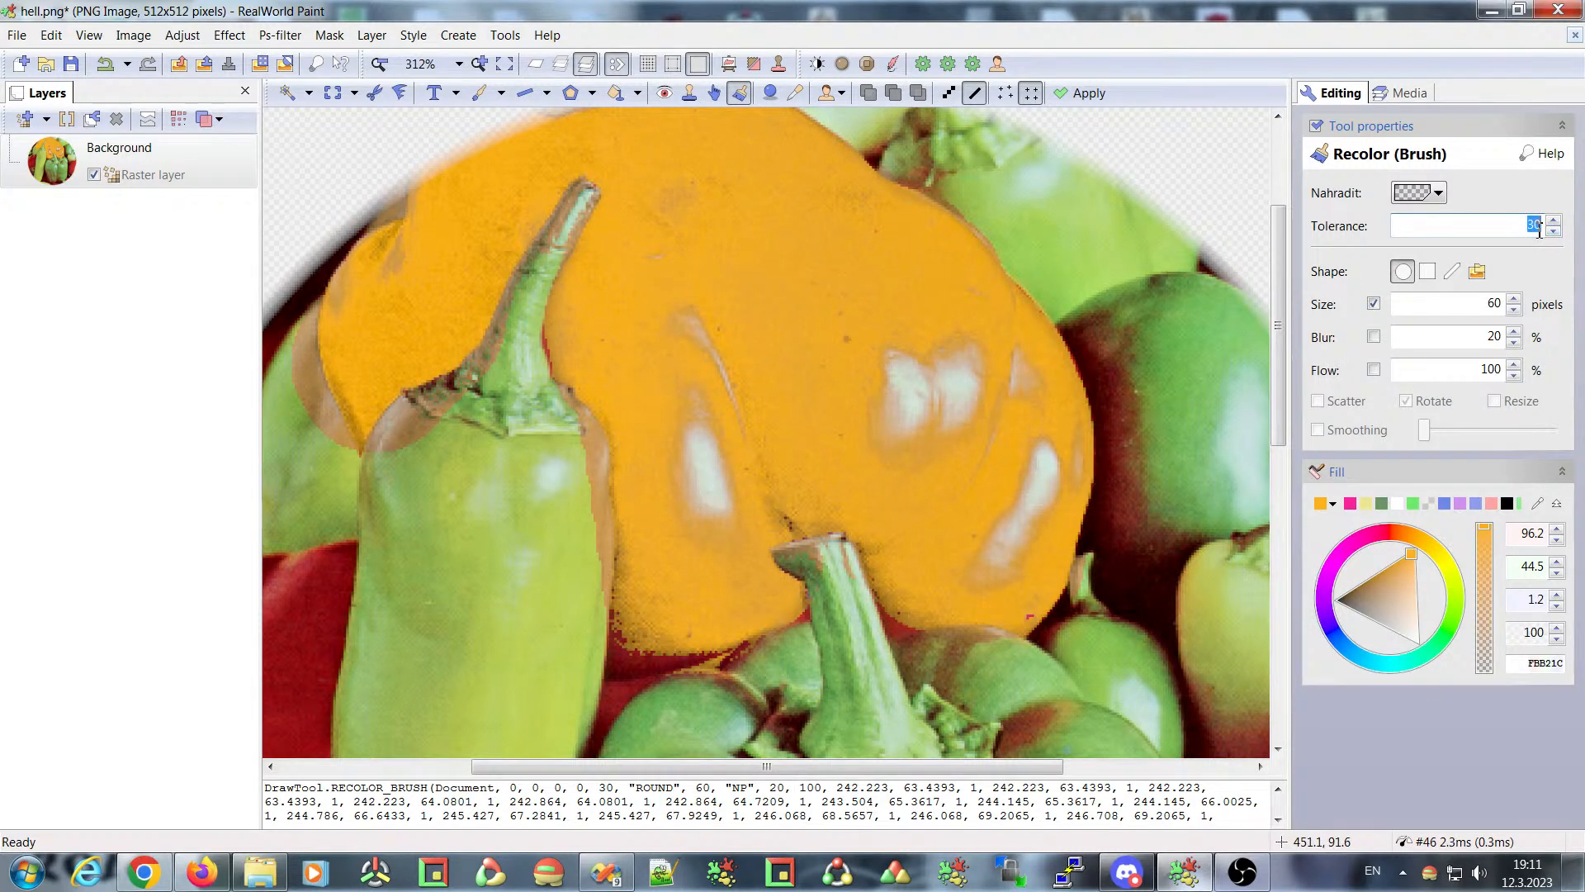
{"action": "type", "text": "20"}
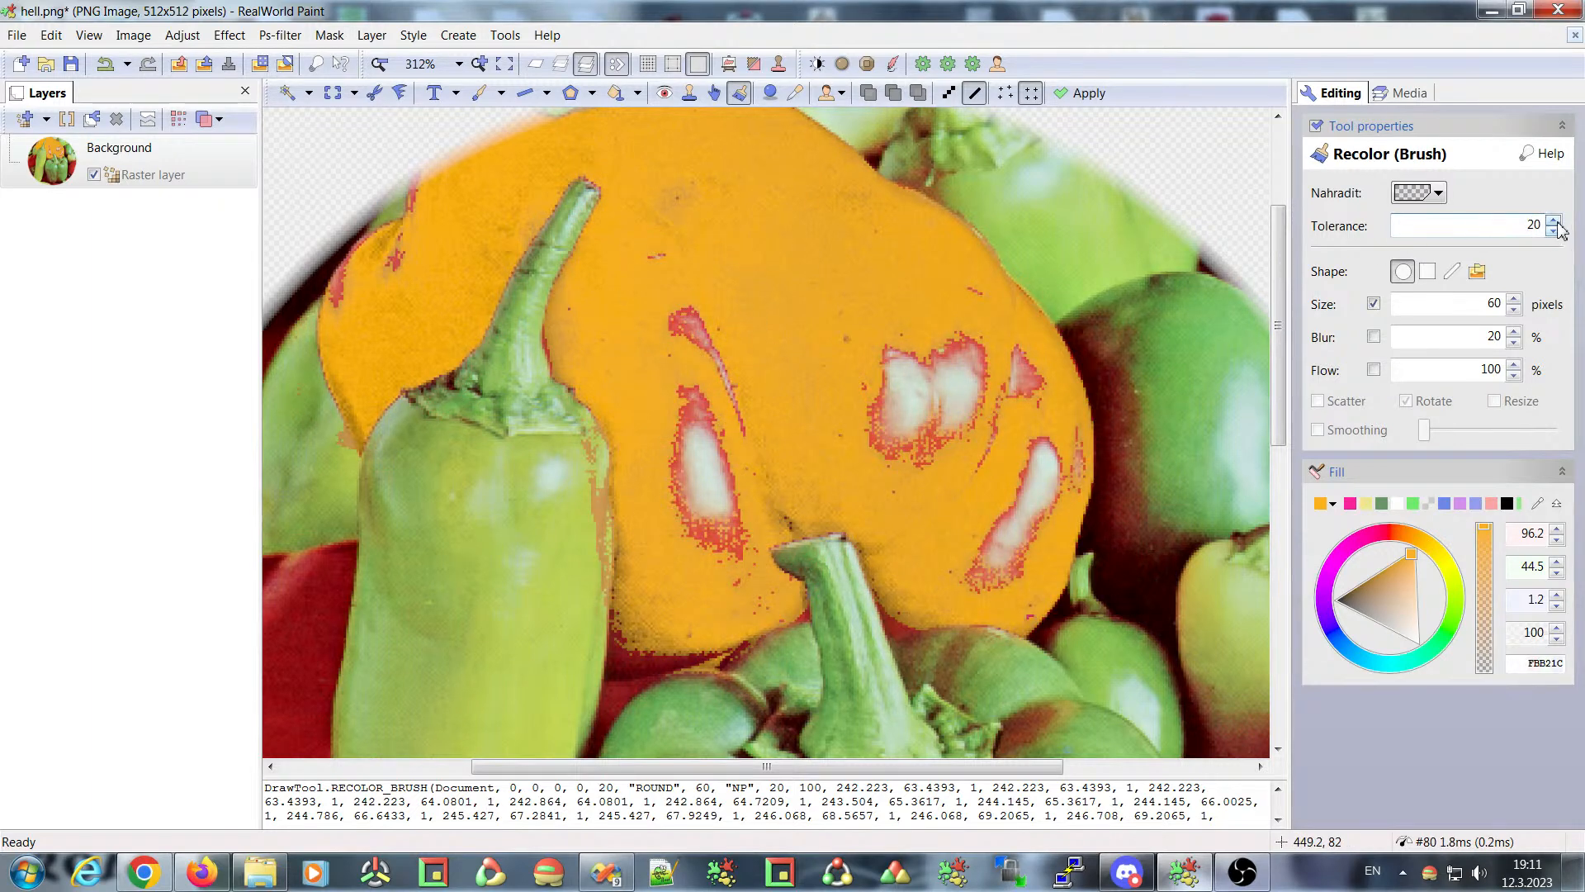
{"action": "left_click", "coordinate": [1555, 223]}
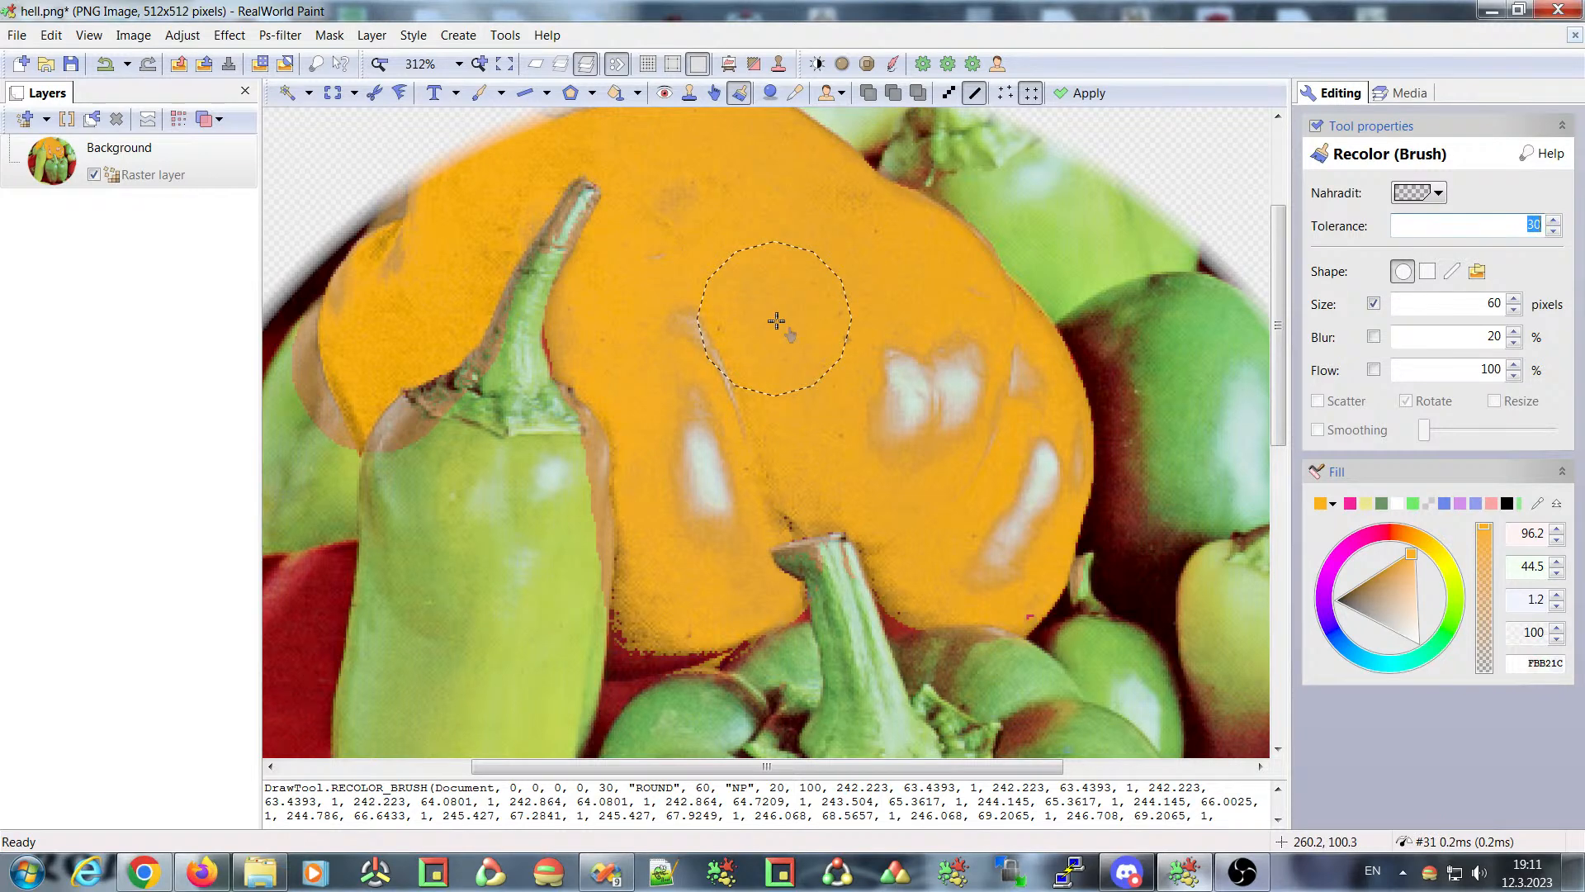
- Undo the pepper's orange recolouring and set the Recolor brush size to 30 pixels
{"action": "key", "text": "ctrl+z"}
{"action": "key", "text": "ctrl+z"}
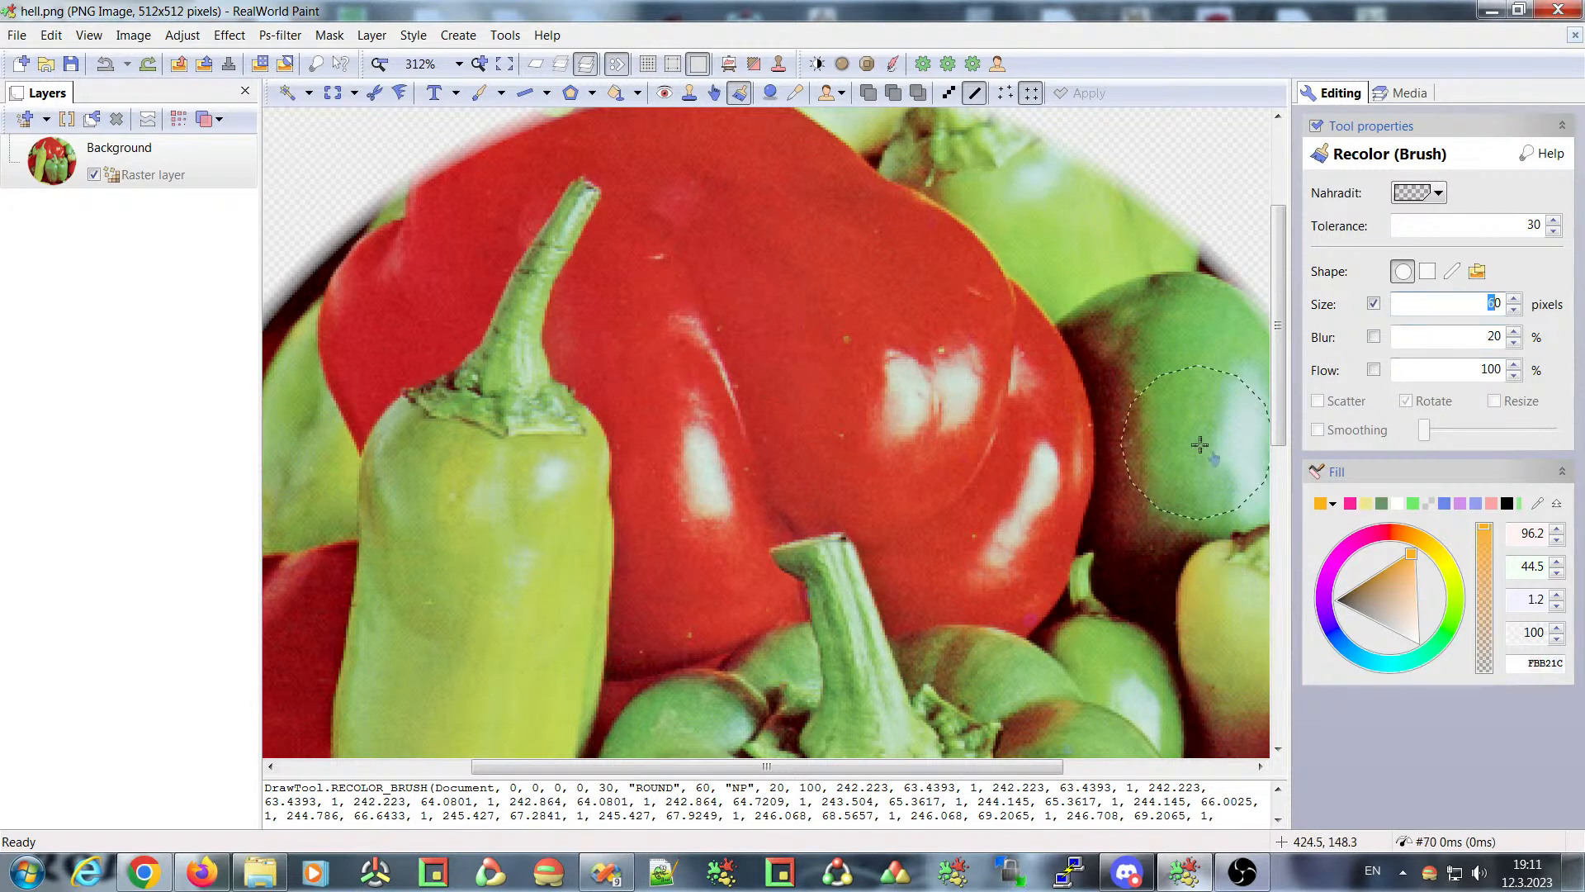
{"action": "key", "text": "ctrl+y"}
{"action": "key", "text": "ctrl+z"}
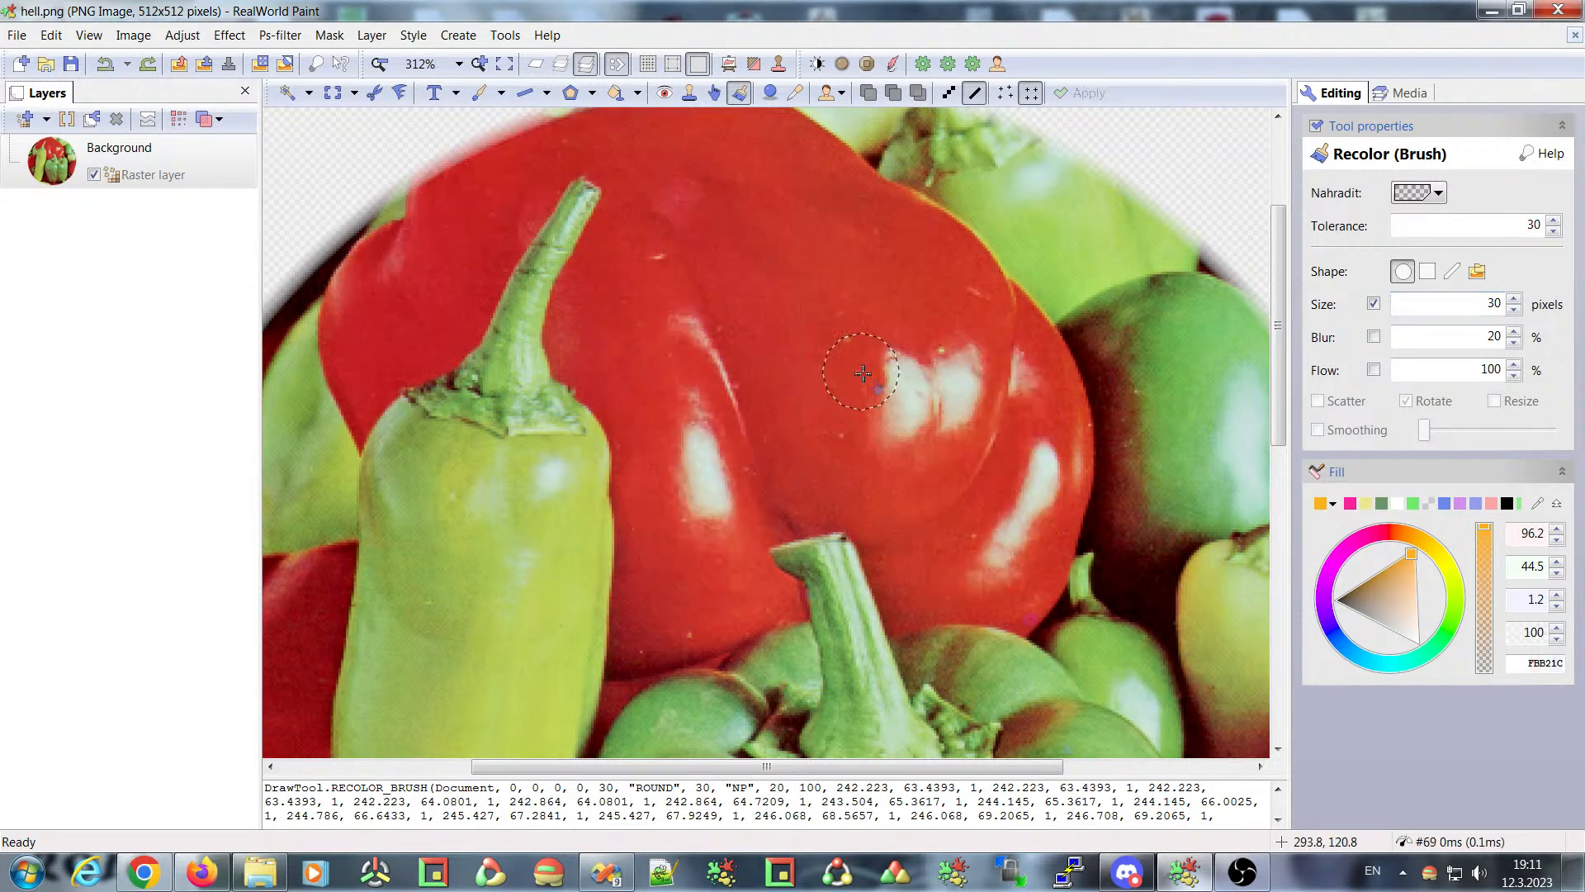
- Try recolouring the left part of the large red pepper orange with the smaller Recolor brush, and undo the stroke
{"action": "mouse_move", "coordinate": [648, 644]}
{"action": "left_mouse_down"}
{"action": "mouse_move", "coordinate": [656, 443]}
{"action": "mouse_move", "coordinate": [641, 418]}
{"action": "mouse_move", "coordinate": [638, 442]}
{"action": "mouse_move", "coordinate": [581, 351]}
{"action": "mouse_move", "coordinate": [646, 140]}
{"action": "mouse_move", "coordinate": [596, 157]}
{"action": "mouse_move", "coordinate": [327, 162]}
{"action": "mouse_move", "coordinate": [442, 206]}
{"action": "mouse_move", "coordinate": [548, 166]}
{"action": "mouse_move", "coordinate": [439, 335]}
{"action": "mouse_move", "coordinate": [355, 370]}
{"action": "mouse_move", "coordinate": [350, 330]}
{"action": "mouse_move", "coordinate": [381, 266]}
{"action": "mouse_move", "coordinate": [431, 239]}
{"action": "mouse_move", "coordinate": [400, 311]}
{"action": "mouse_move", "coordinate": [443, 248]}
{"action": "mouse_move", "coordinate": [361, 347]}
{"action": "mouse_move", "coordinate": [347, 418]}
{"action": "mouse_move", "coordinate": [430, 291]}
{"action": "mouse_move", "coordinate": [553, 177]}
{"action": "mouse_move", "coordinate": [641, 131]}
{"action": "mouse_move", "coordinate": [711, 165]}
{"action": "mouse_move", "coordinate": [619, 346]}
{"action": "mouse_move", "coordinate": [736, 212]}
{"action": "mouse_move", "coordinate": [690, 343]}
{"action": "mouse_move", "coordinate": [702, 313]}
{"action": "mouse_move", "coordinate": [697, 542]}
{"action": "mouse_move", "coordinate": [719, 487]}
{"action": "left_mouse_up"}
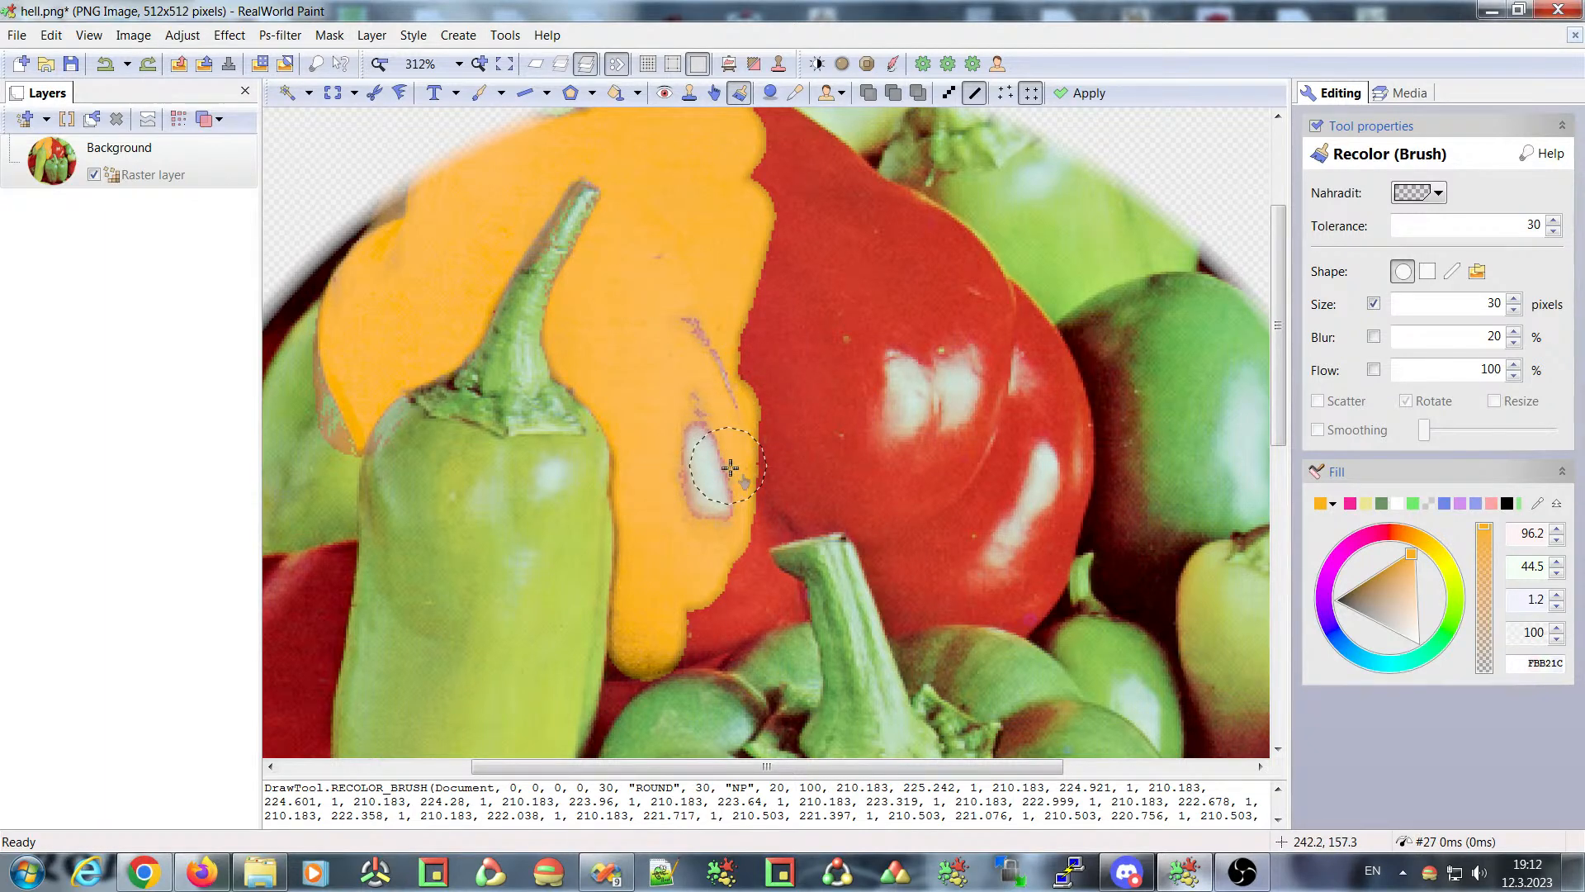
{"action": "key", "text": "ctrl+z"}
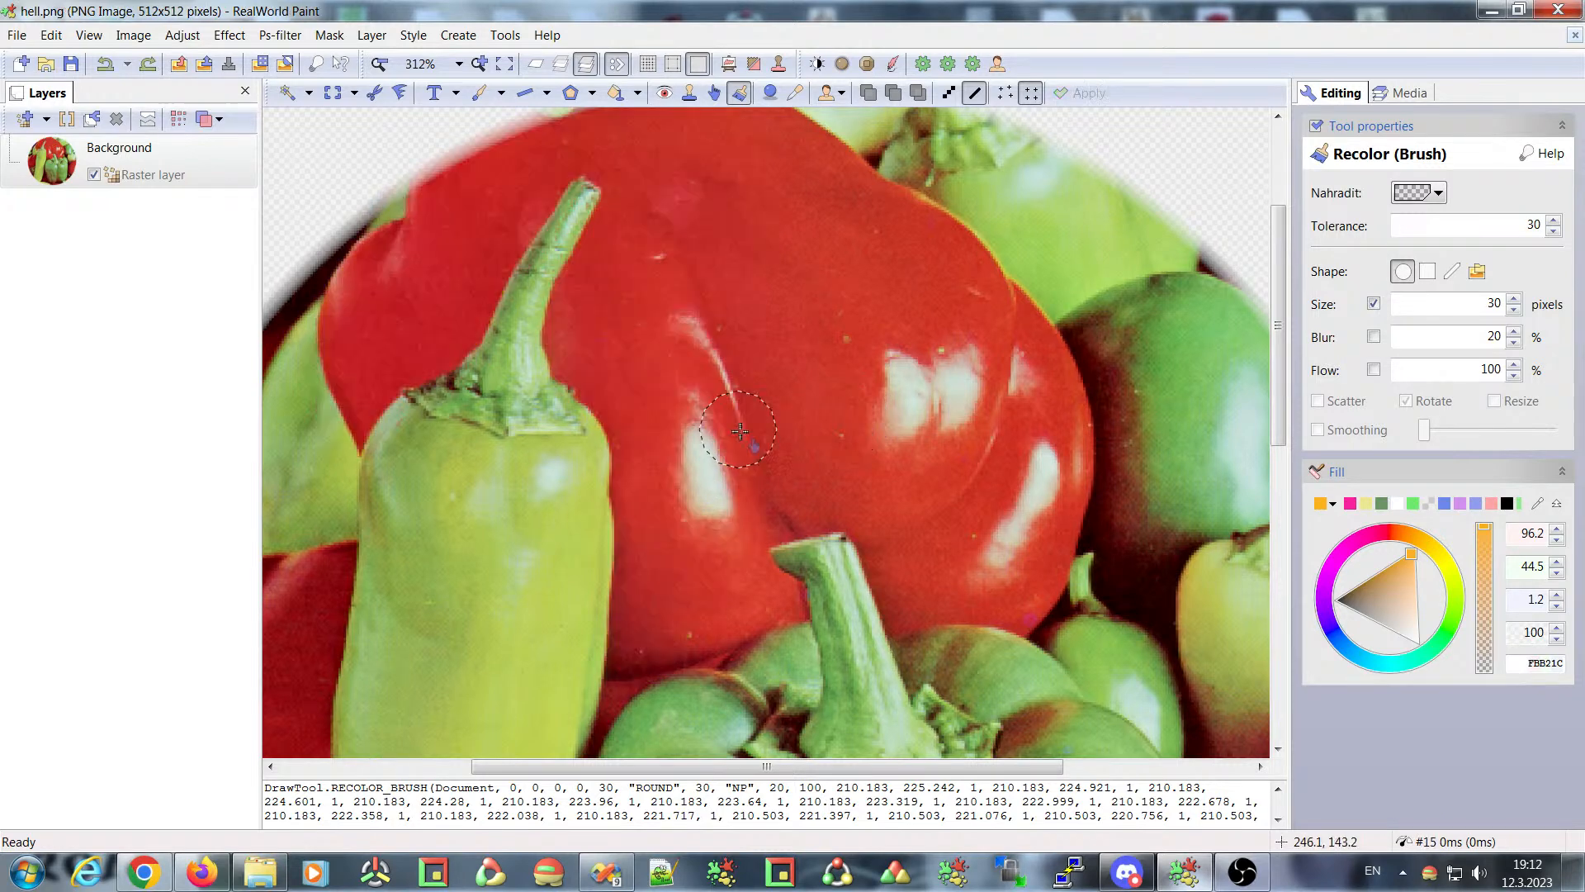
{"action": "scroll", "coordinate": [744, 311], "scroll_direction": "down", "scroll_amount": 1}
{"action": "scroll", "coordinate": [744, 311], "scroll_direction": "down", "scroll_amount": 1}
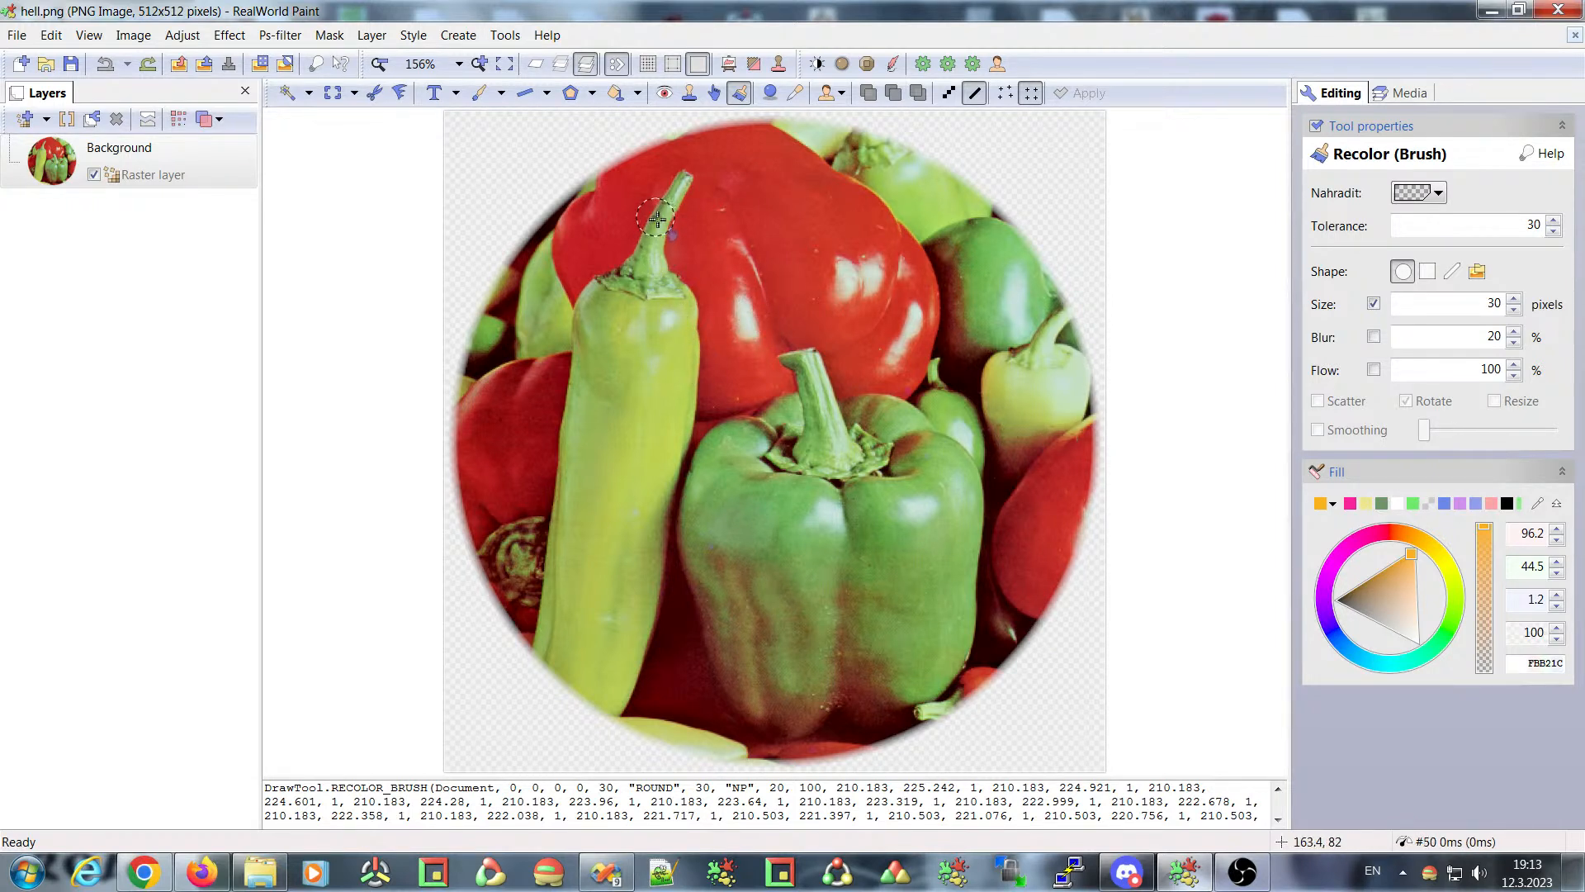
{"action": "scroll", "coordinate": [658, 218], "scroll_direction": "up", "scroll_amount": 2}
{"action": "scroll", "coordinate": [642, 179], "scroll_direction": "up", "scroll_amount": 2}
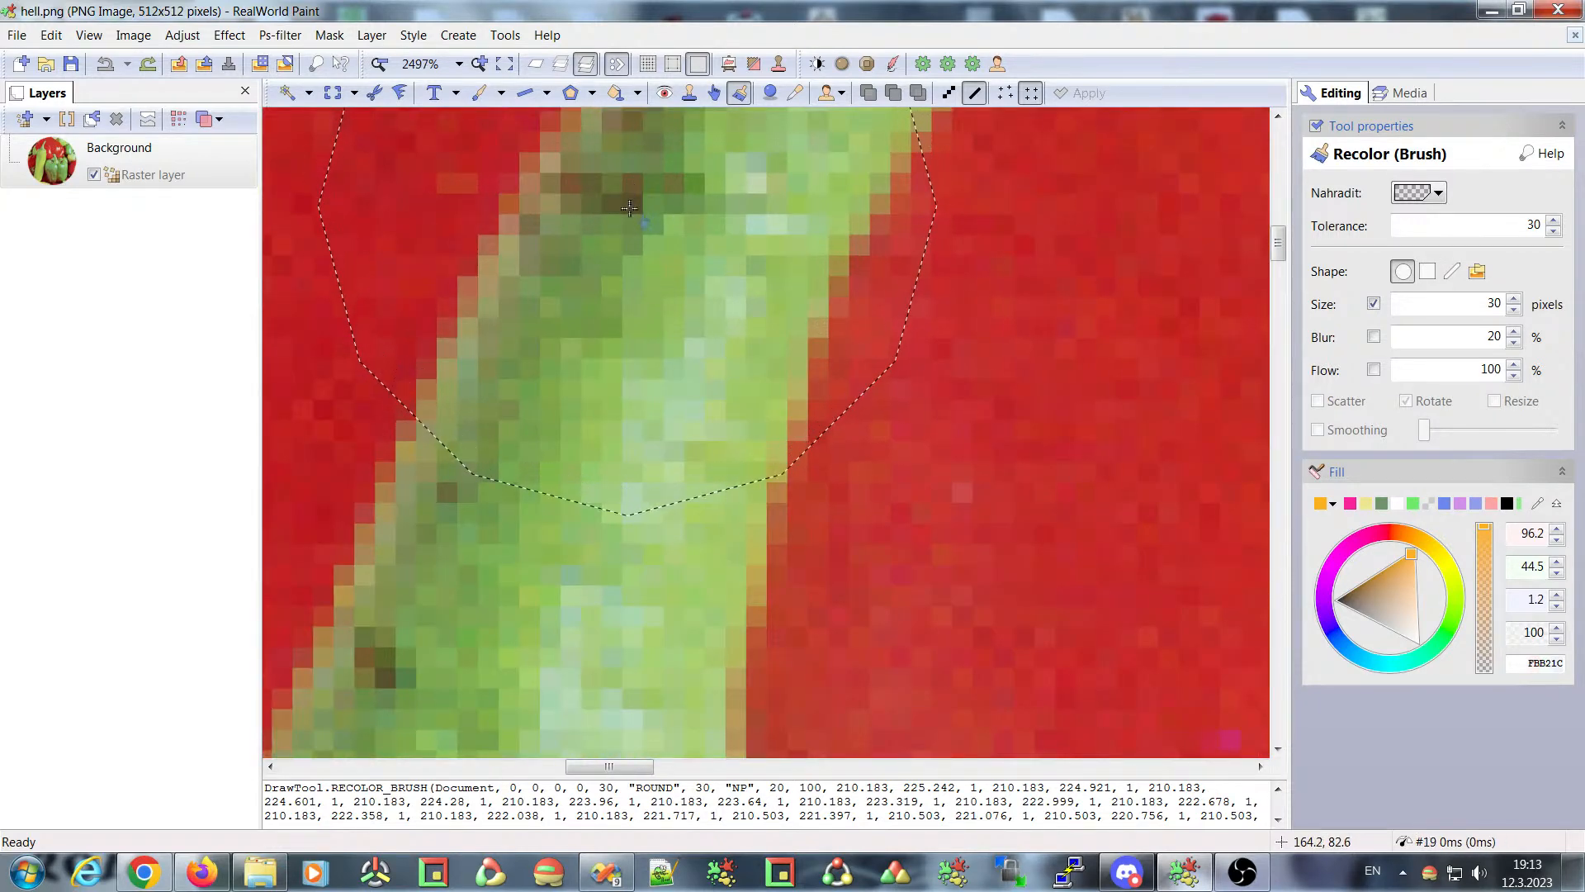
{"action": "scroll", "coordinate": [635, 203], "scroll_direction": "down", "scroll_amount": 4}
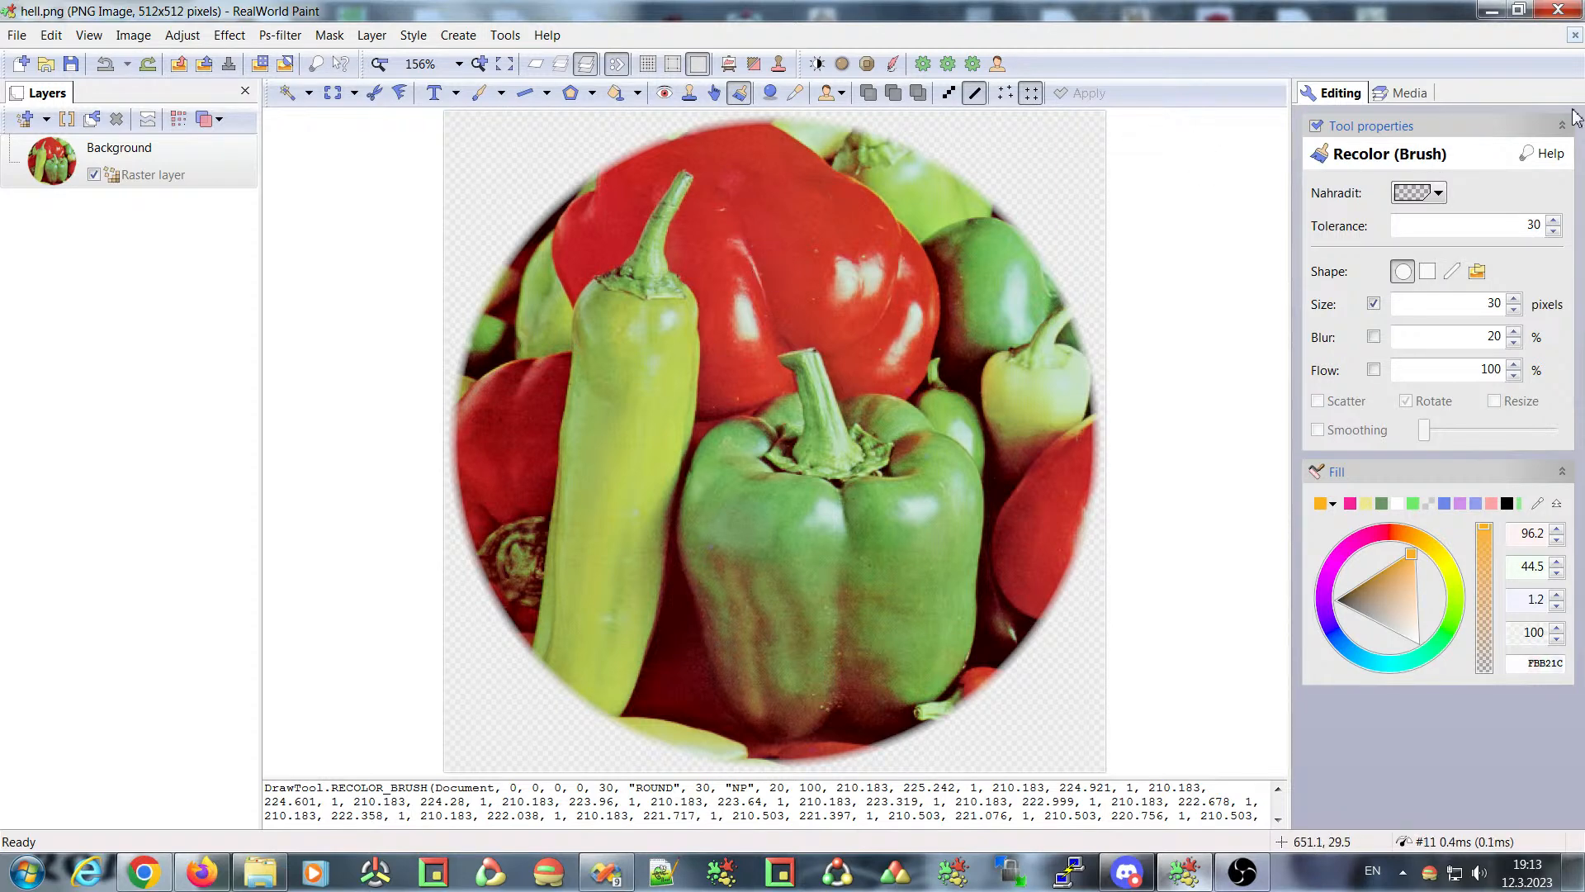
- Close the pepper photo and open the recent image 11273167.png
{"action": "left_click", "coordinate": [1574, 37]}
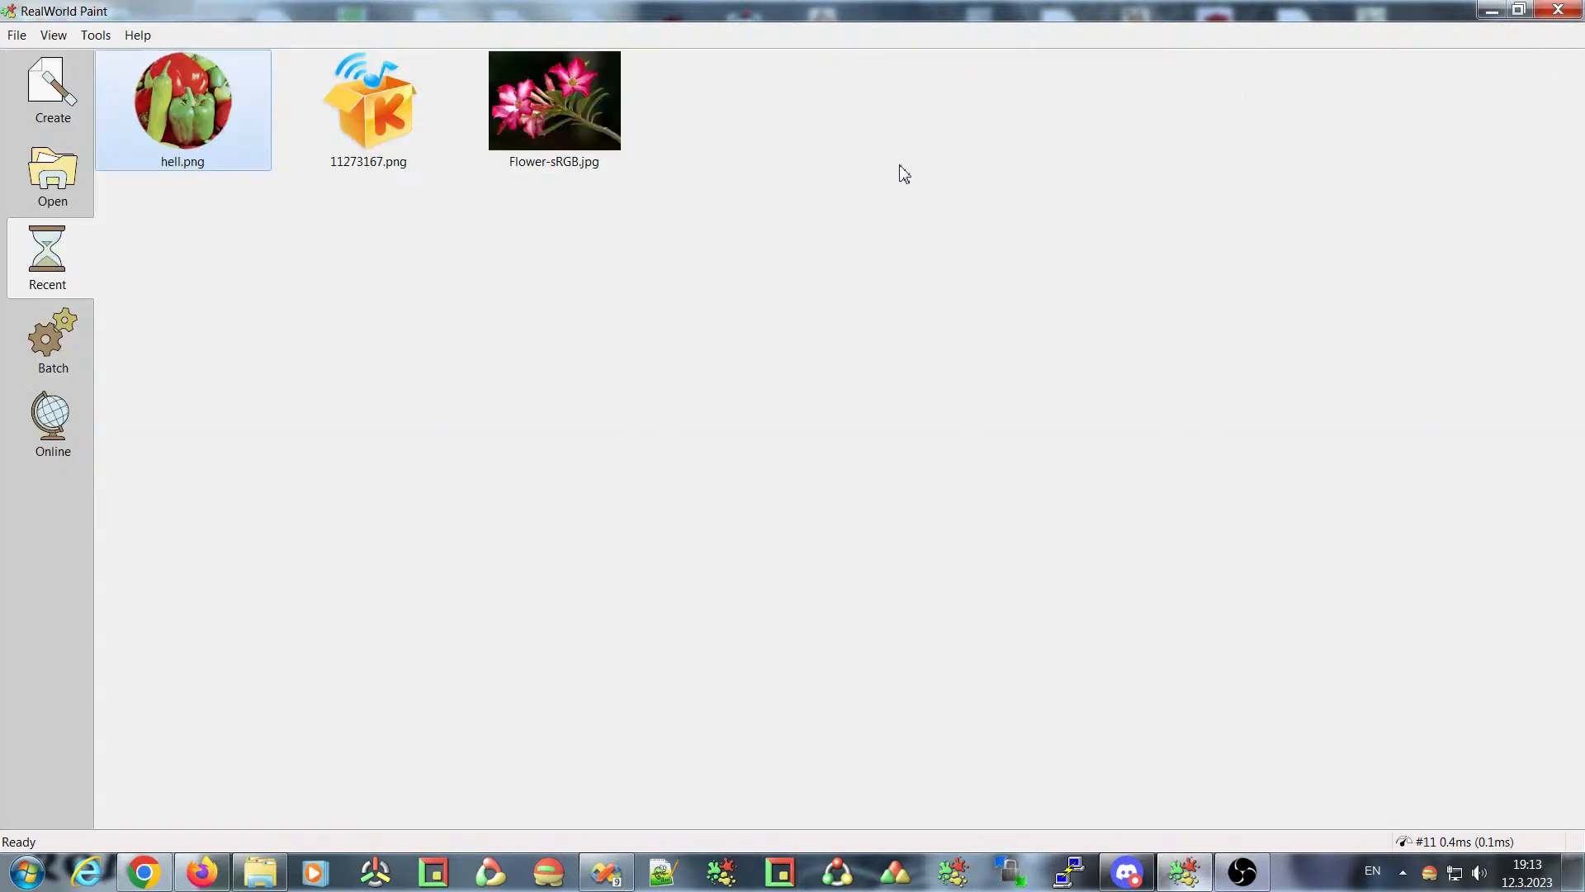
{"action": "left_click", "coordinate": [398, 115]}
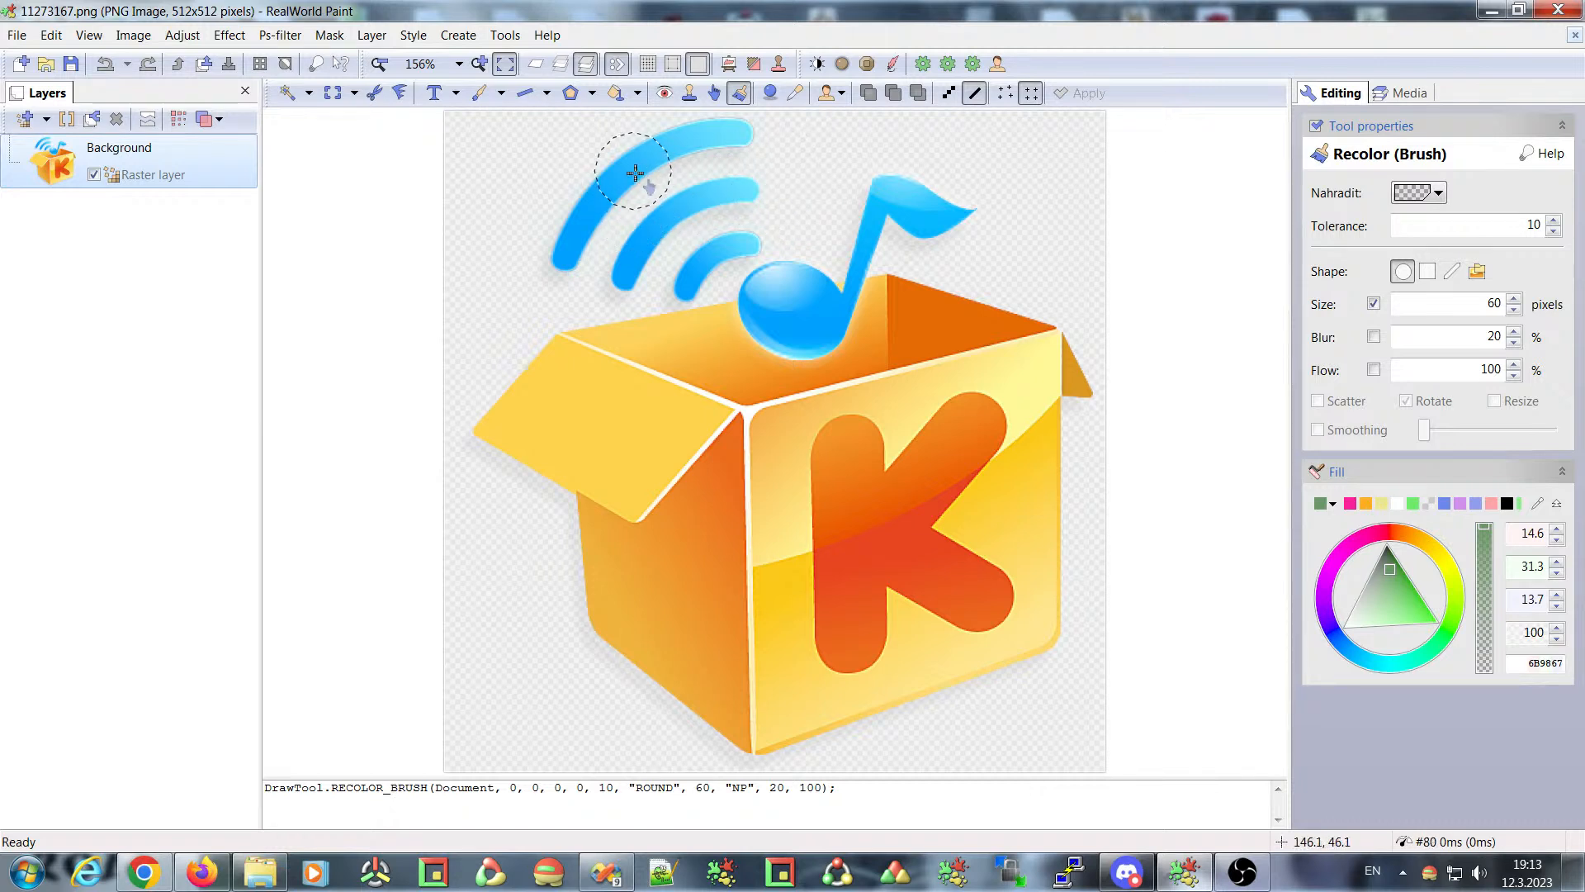
- Try recolouring the blue sound waves and music note green with the Recolor brush at tolerances from 10 to 50, and undo it
{"action": "mouse_move", "coordinate": [642, 165]}
{"action": "left_mouse_down"}
{"action": "mouse_move", "coordinate": [568, 252]}
{"action": "mouse_move", "coordinate": [637, 176]}
{"action": "mouse_move", "coordinate": [732, 141]}
{"action": "mouse_move", "coordinate": [636, 248]}
{"action": "mouse_move", "coordinate": [730, 189]}
{"action": "mouse_move", "coordinate": [691, 274]}
{"action": "mouse_move", "coordinate": [726, 246]}
{"action": "mouse_move", "coordinate": [769, 313]}
{"action": "mouse_move", "coordinate": [807, 324]}
{"action": "mouse_move", "coordinate": [825, 301]}
{"action": "mouse_move", "coordinate": [792, 302]}
{"action": "mouse_move", "coordinate": [908, 202]}
{"action": "mouse_move", "coordinate": [973, 227]}
{"action": "mouse_move", "coordinate": [928, 177]}
{"action": "mouse_move", "coordinate": [784, 146]}
{"action": "left_mouse_up"}
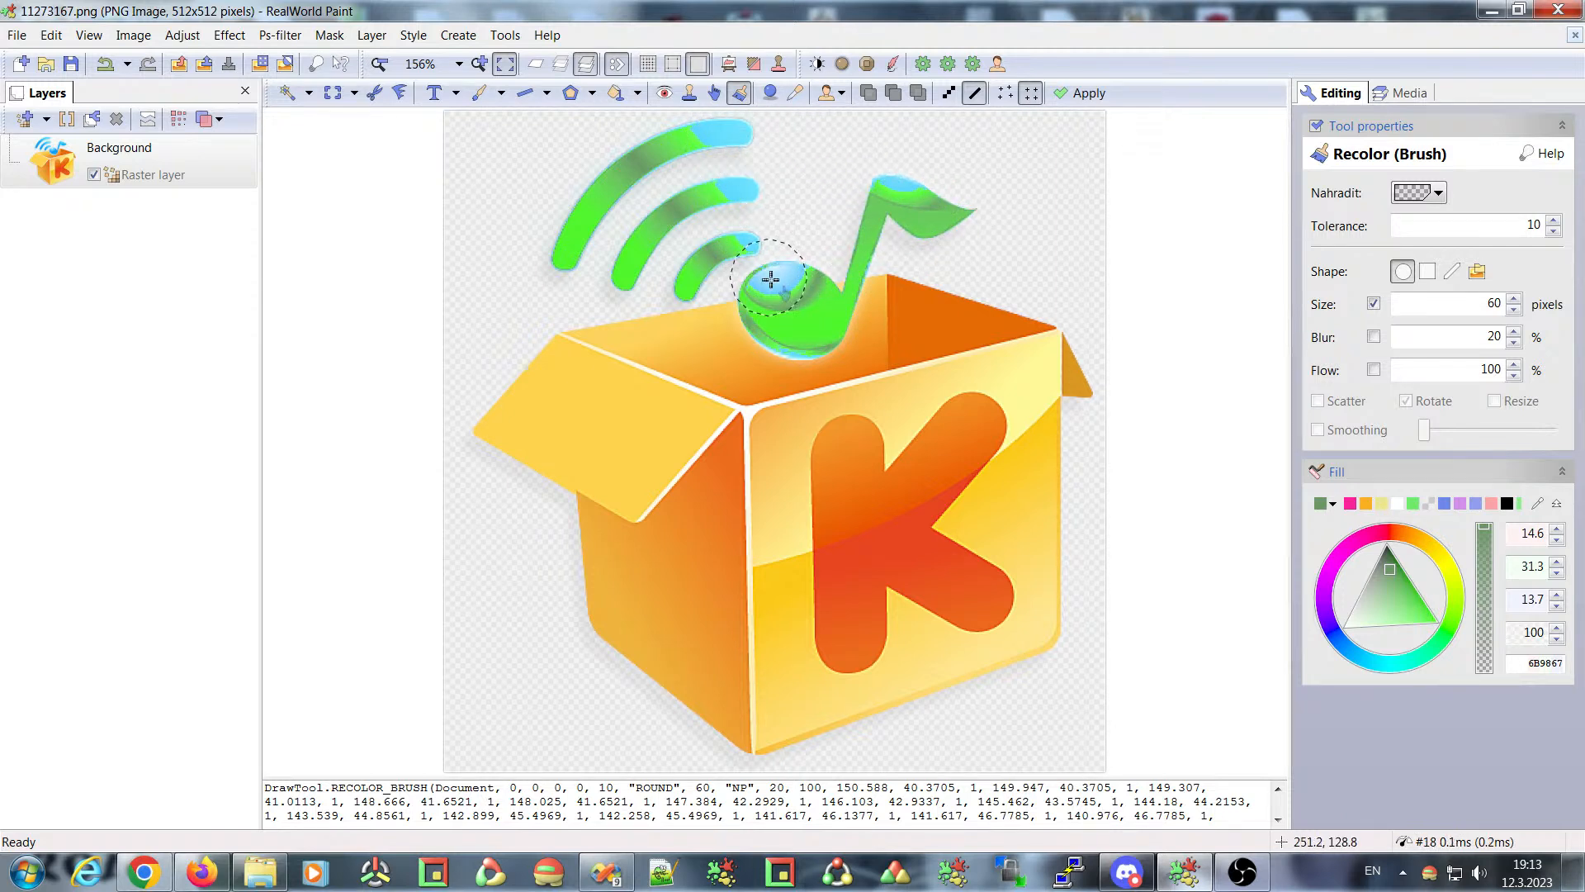
{"action": "left_click_drag", "start_coordinate": [808, 325], "coordinate": [787, 280]}
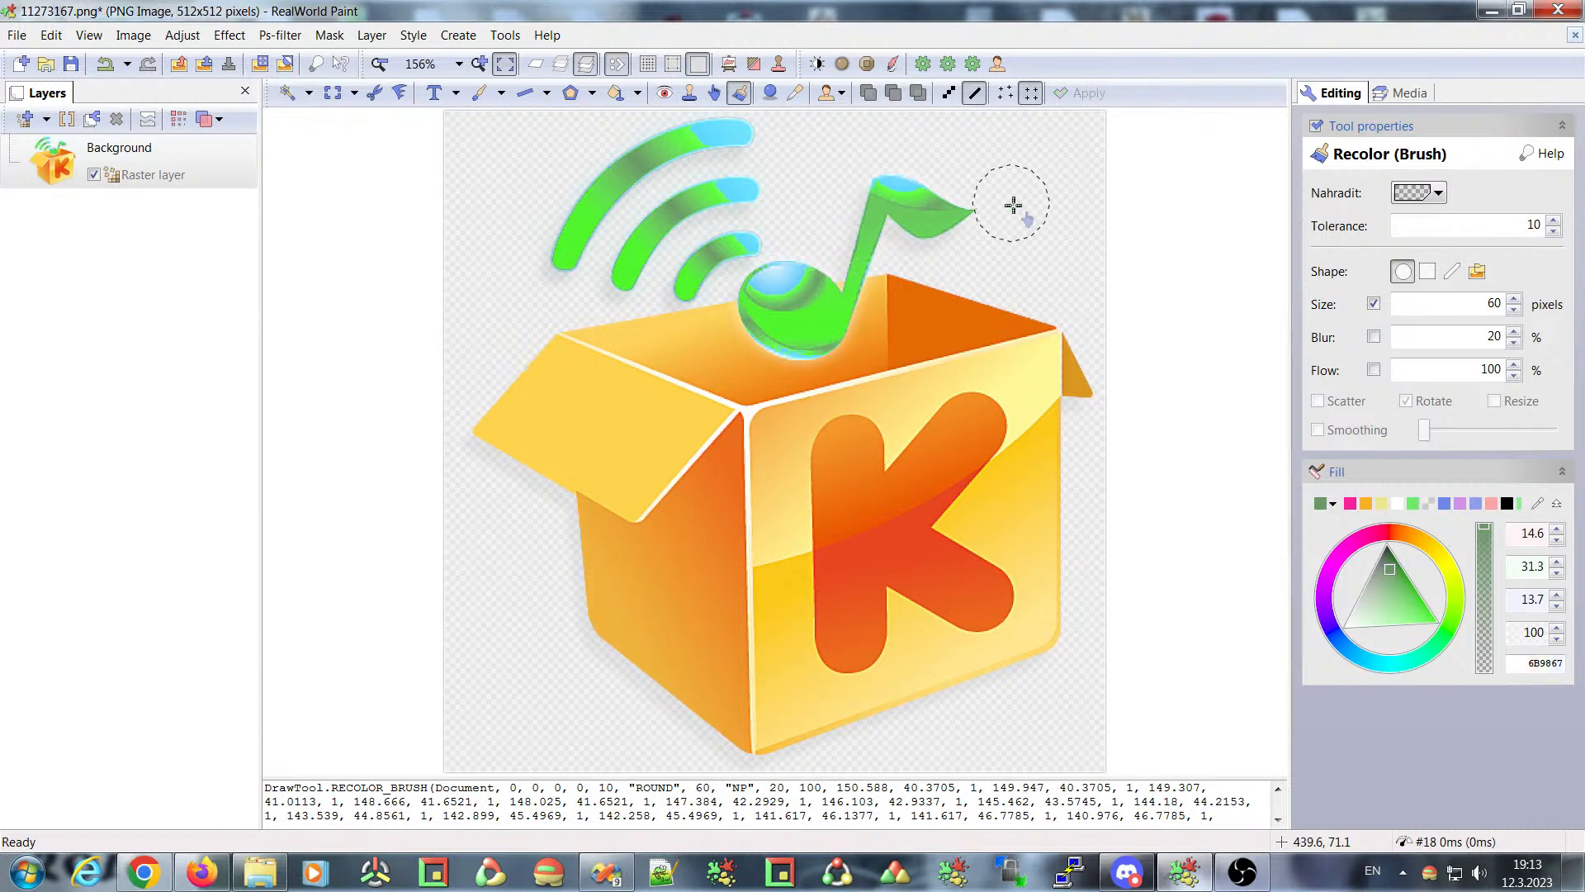
{"action": "left_click", "coordinate": [1554, 221]}
{"action": "left_click", "coordinate": [1554, 221]}
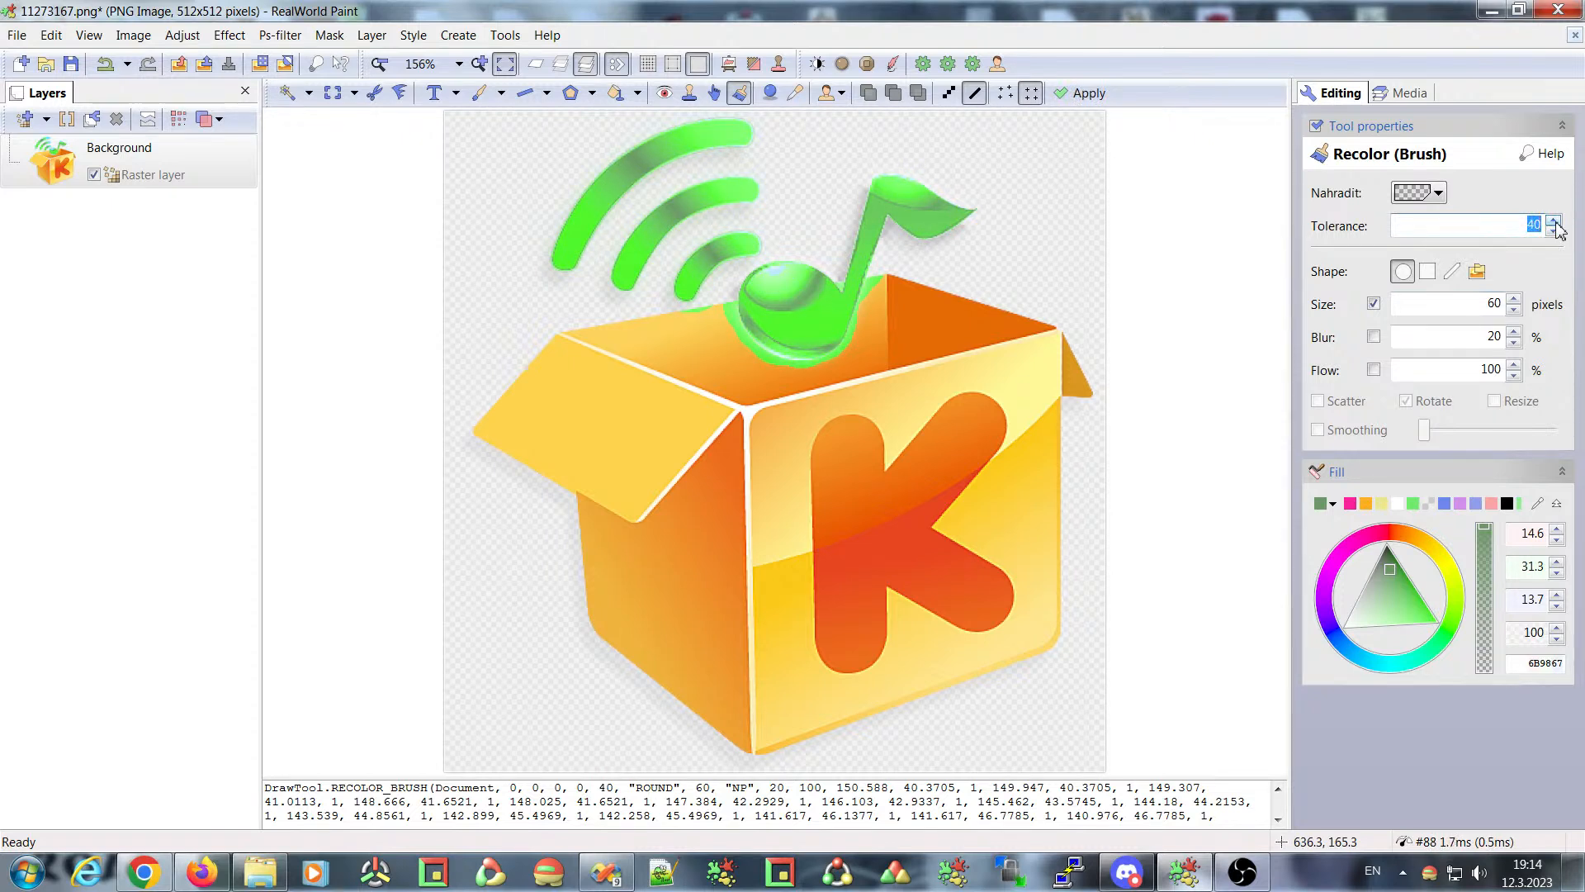
{"action": "key", "text": "ctrl+z"}
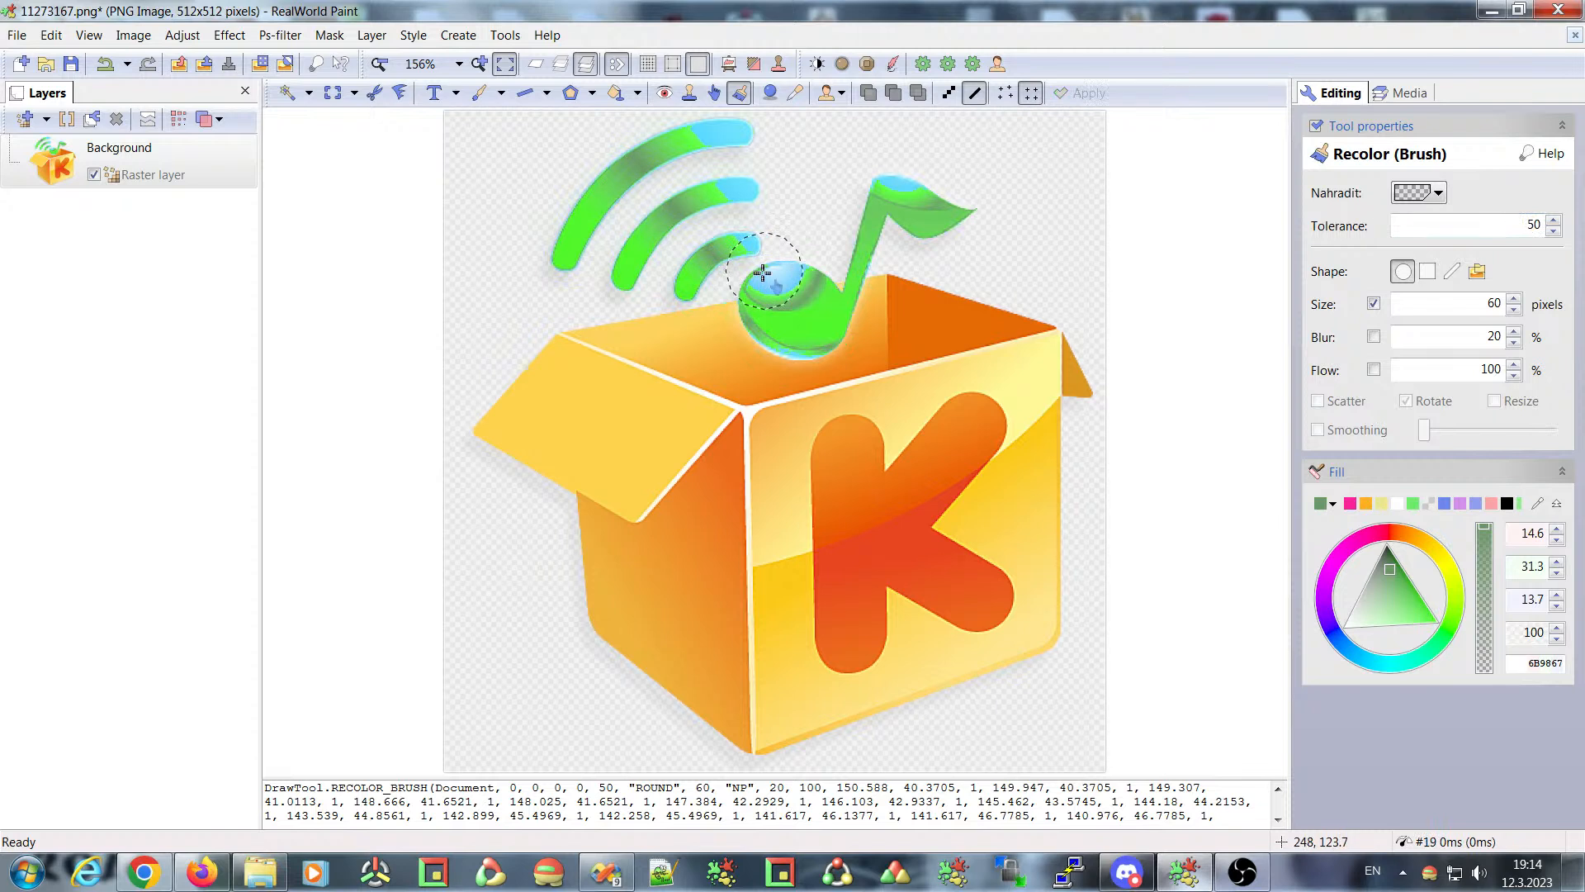
{"action": "key", "text": "ctrl+z"}
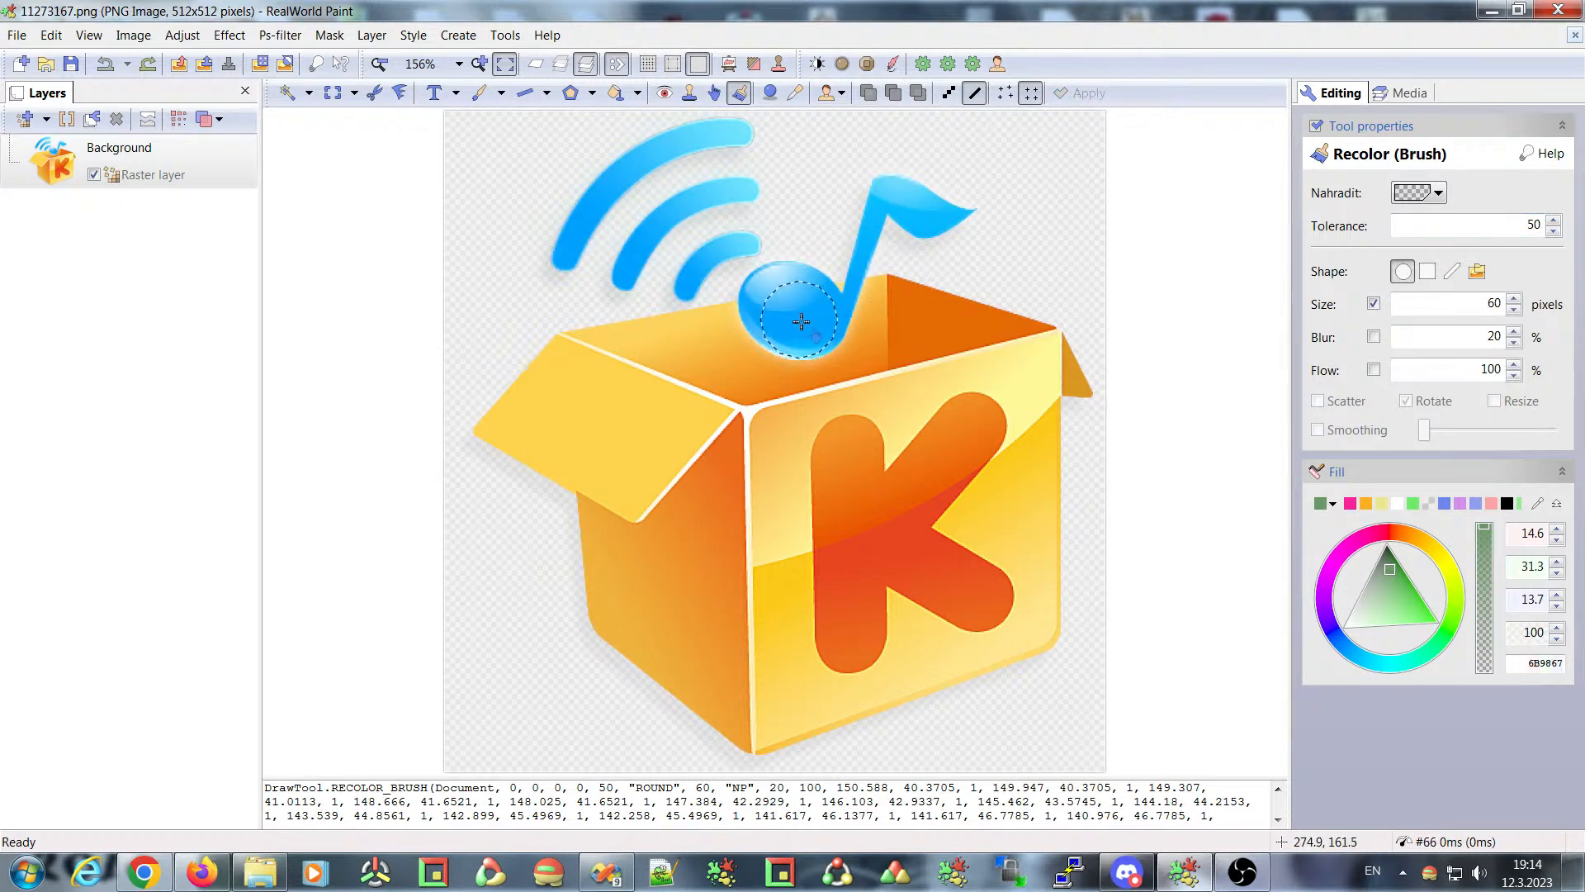
- Try recolouring the waves and note at tolerance 40, set the fill colour to magenta CF007E, and discard the pending stroke
{"action": "left_click", "coordinate": [1554, 231]}
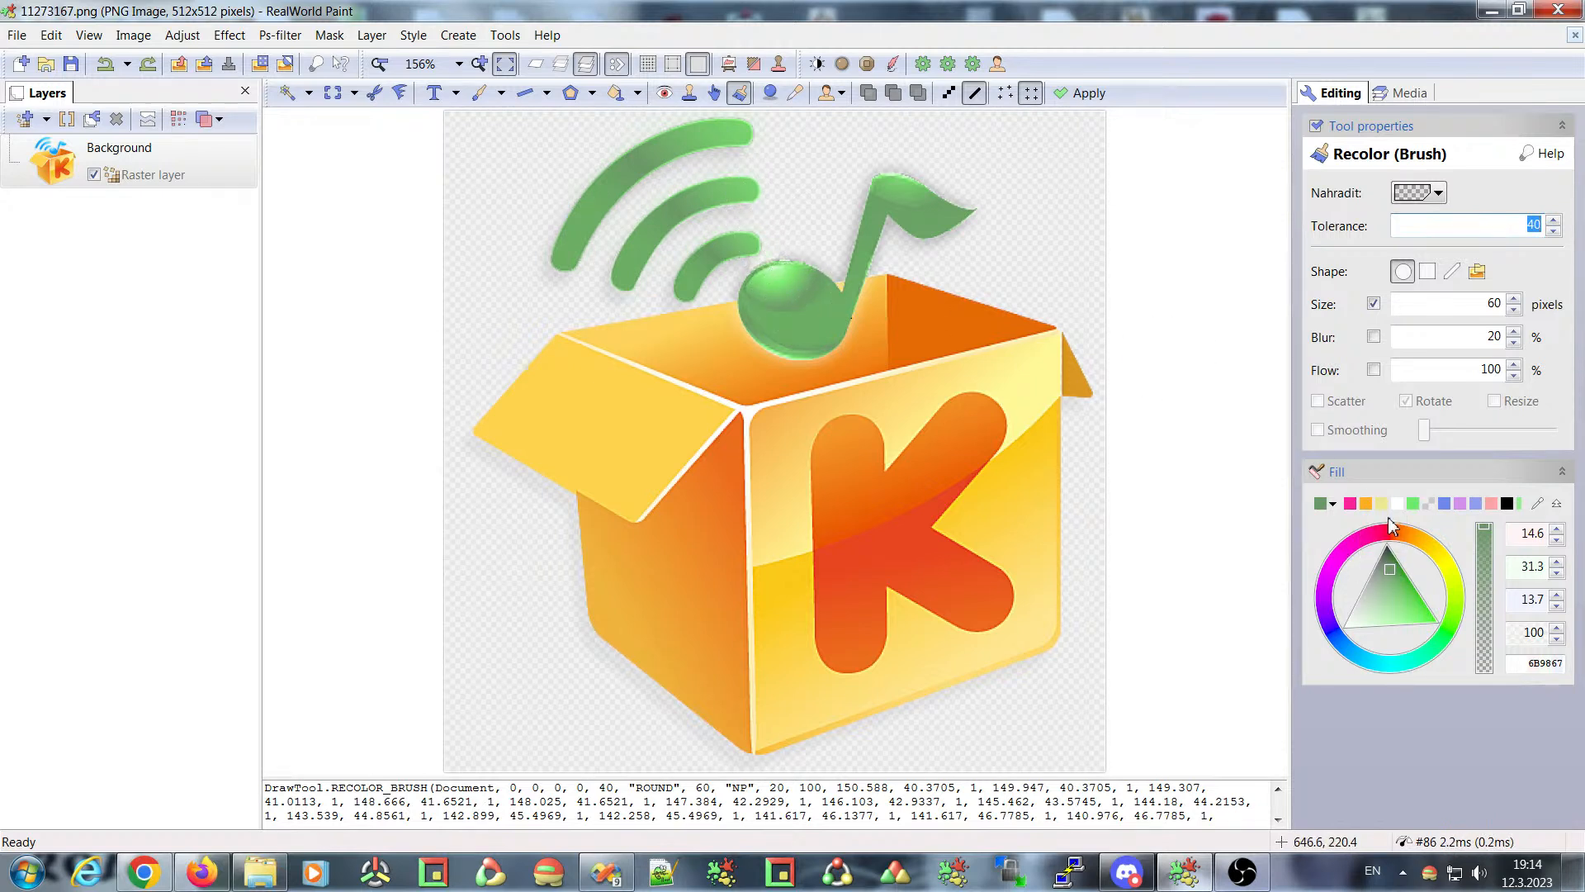
{"action": "left_click", "coordinate": [1351, 504]}
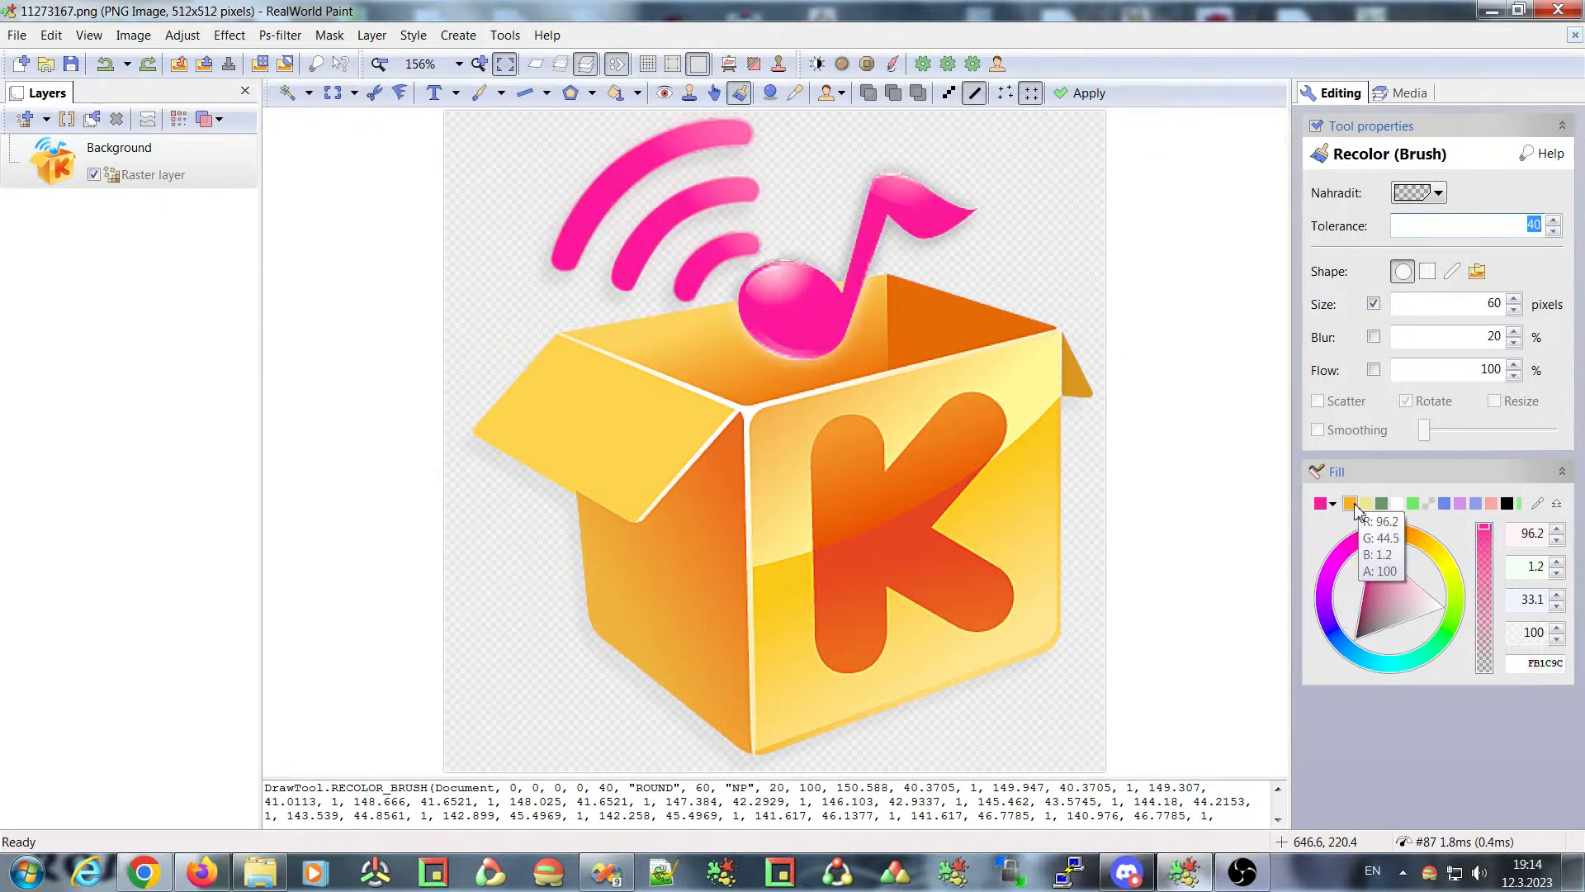
{"action": "mouse_move", "coordinate": [1385, 584]}
{"action": "left_mouse_down"}
{"action": "mouse_move", "coordinate": [1385, 603]}
{"action": "mouse_move", "coordinate": [1365, 582]}
{"action": "left_mouse_up"}
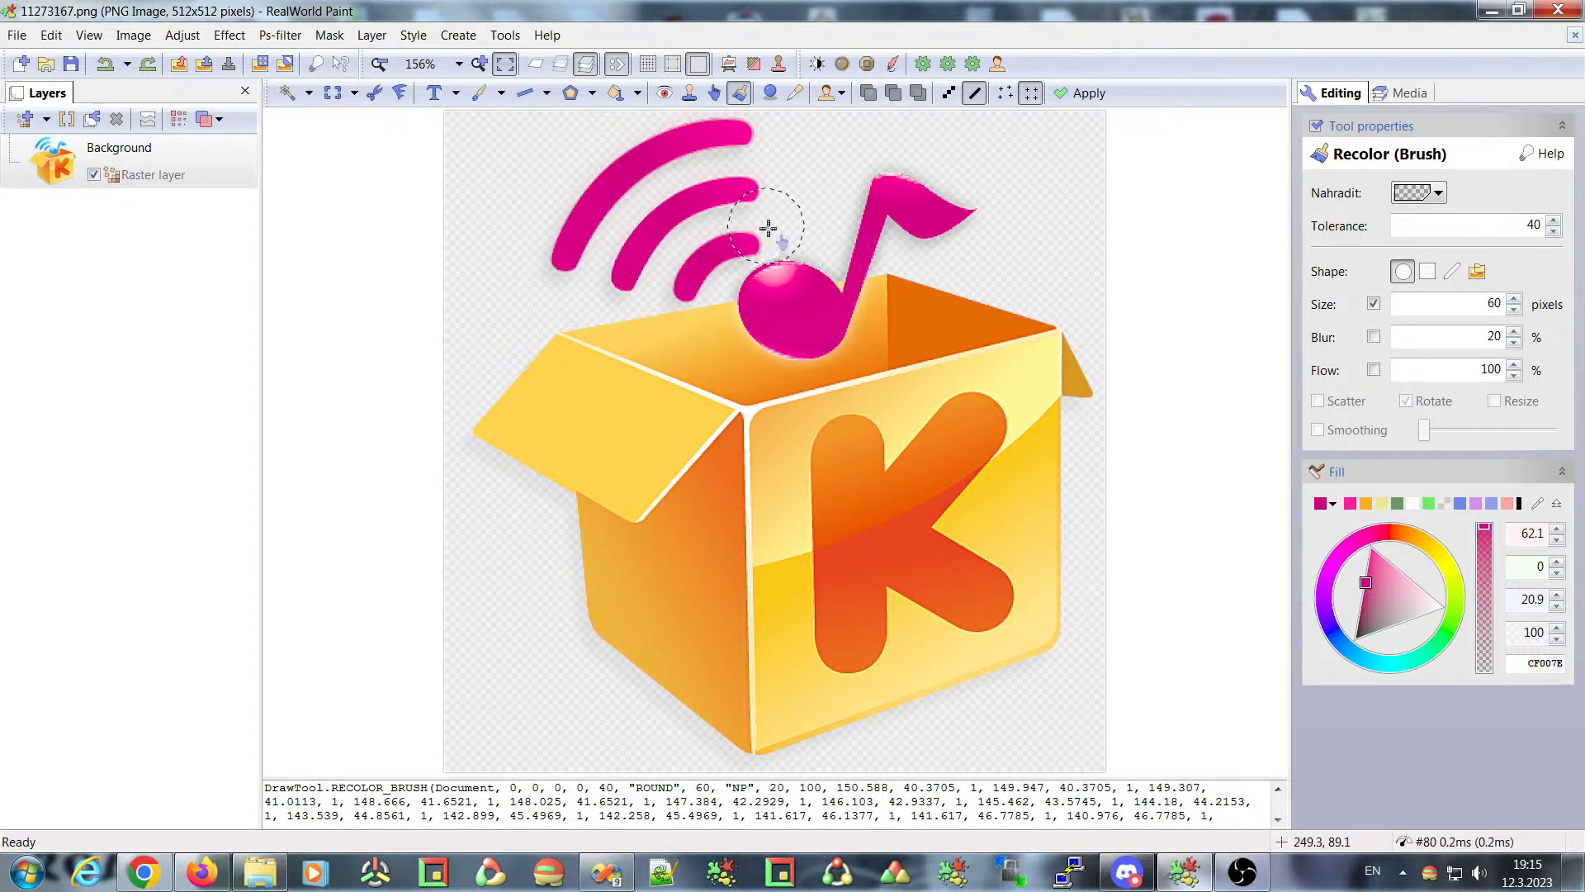
{"action": "key", "text": "Escape"}
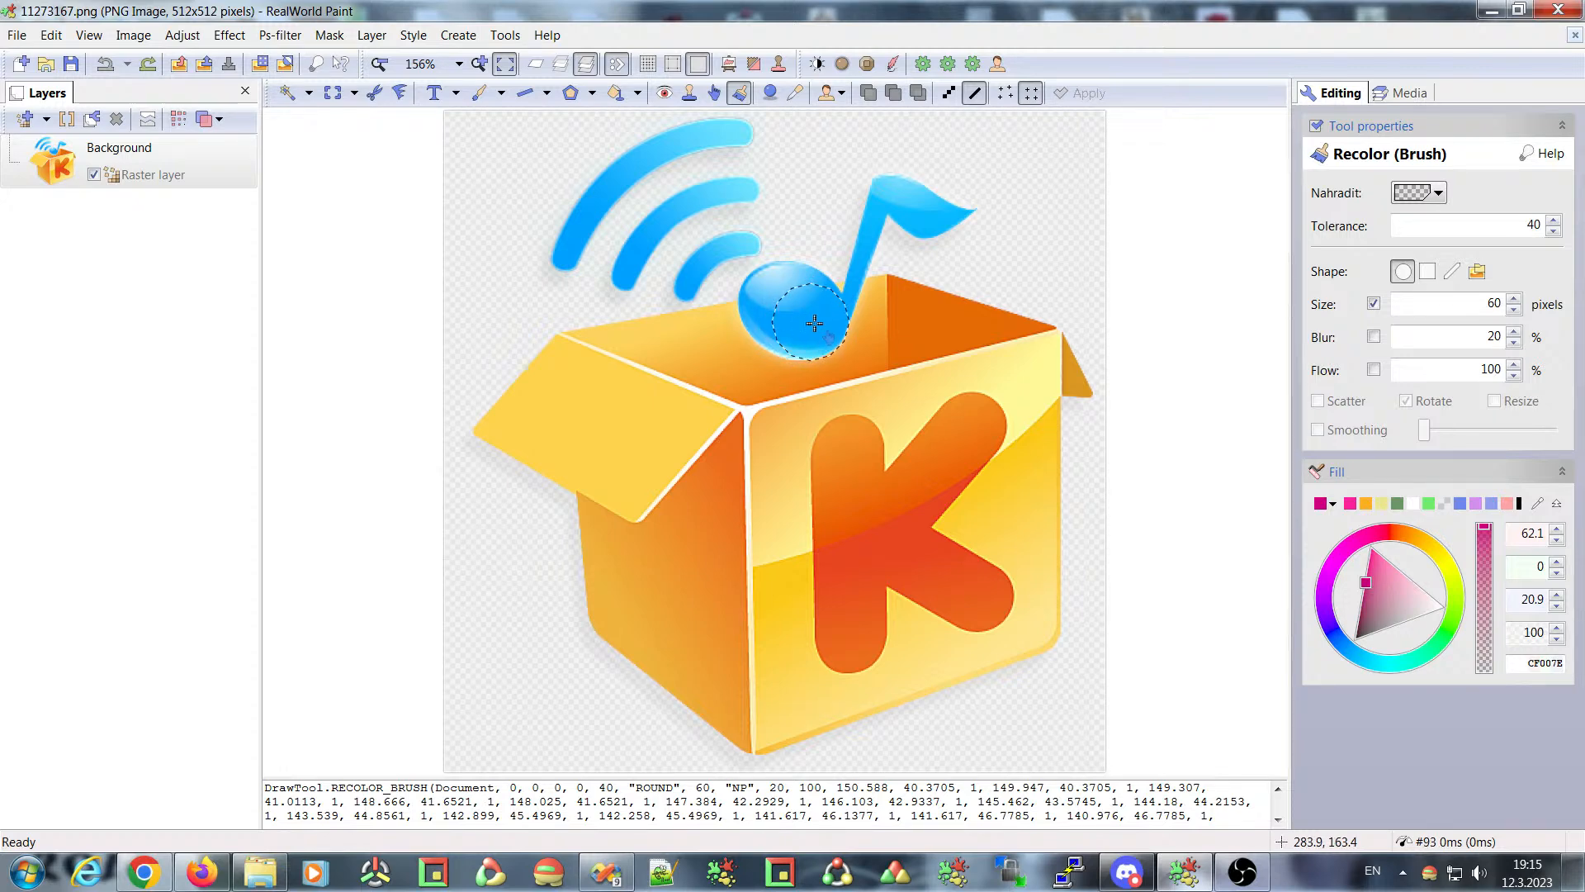
- Try recolouring the waves and note magenta starting from the note's saturated blue area and from its light highlight, undoing each attempt
{"action": "mouse_move", "coordinate": [800, 317]}
{"action": "left_mouse_down"}
{"action": "mouse_move", "coordinate": [868, 213]}
{"action": "mouse_move", "coordinate": [964, 221]}
{"action": "mouse_move", "coordinate": [918, 203]}
{"action": "mouse_move", "coordinate": [782, 255]}
{"action": "mouse_move", "coordinate": [685, 249]}
{"action": "mouse_move", "coordinate": [685, 282]}
{"action": "mouse_move", "coordinate": [758, 211]}
{"action": "mouse_move", "coordinate": [724, 194]}
{"action": "mouse_move", "coordinate": [604, 243]}
{"action": "mouse_move", "coordinate": [606, 275]}
{"action": "mouse_move", "coordinate": [754, 152]}
{"action": "mouse_move", "coordinate": [644, 157]}
{"action": "mouse_move", "coordinate": [583, 186]}
{"action": "mouse_move", "coordinate": [565, 241]}
{"action": "mouse_move", "coordinate": [746, 195]}
{"action": "mouse_move", "coordinate": [782, 292]}
{"action": "mouse_move", "coordinate": [756, 334]}
{"action": "mouse_move", "coordinate": [819, 351]}
{"action": "left_mouse_up"}
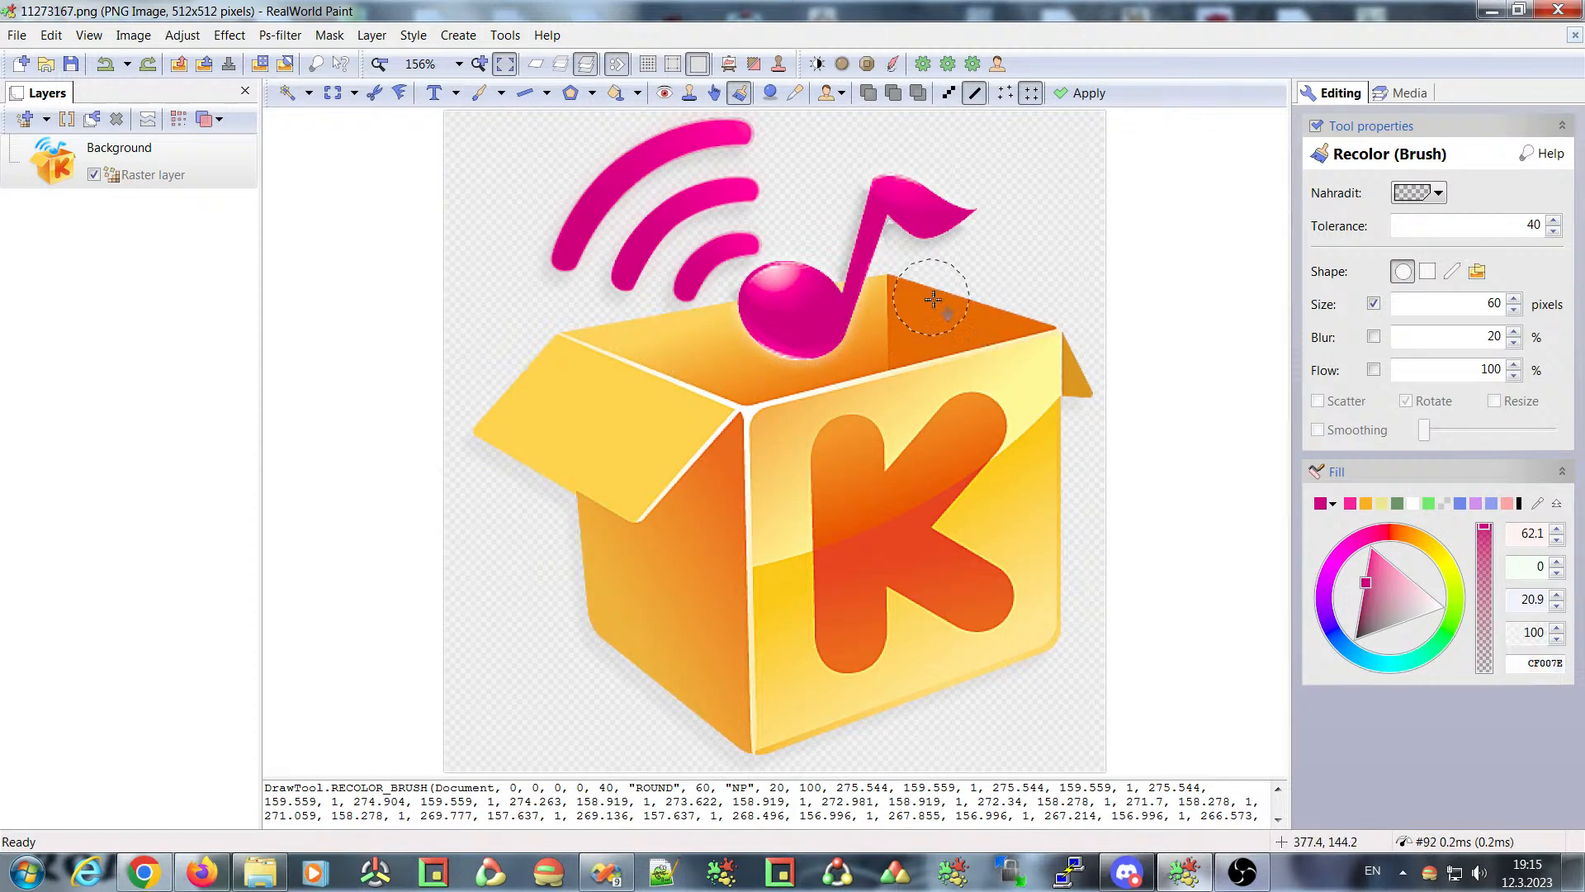
{"action": "key", "text": "Return"}
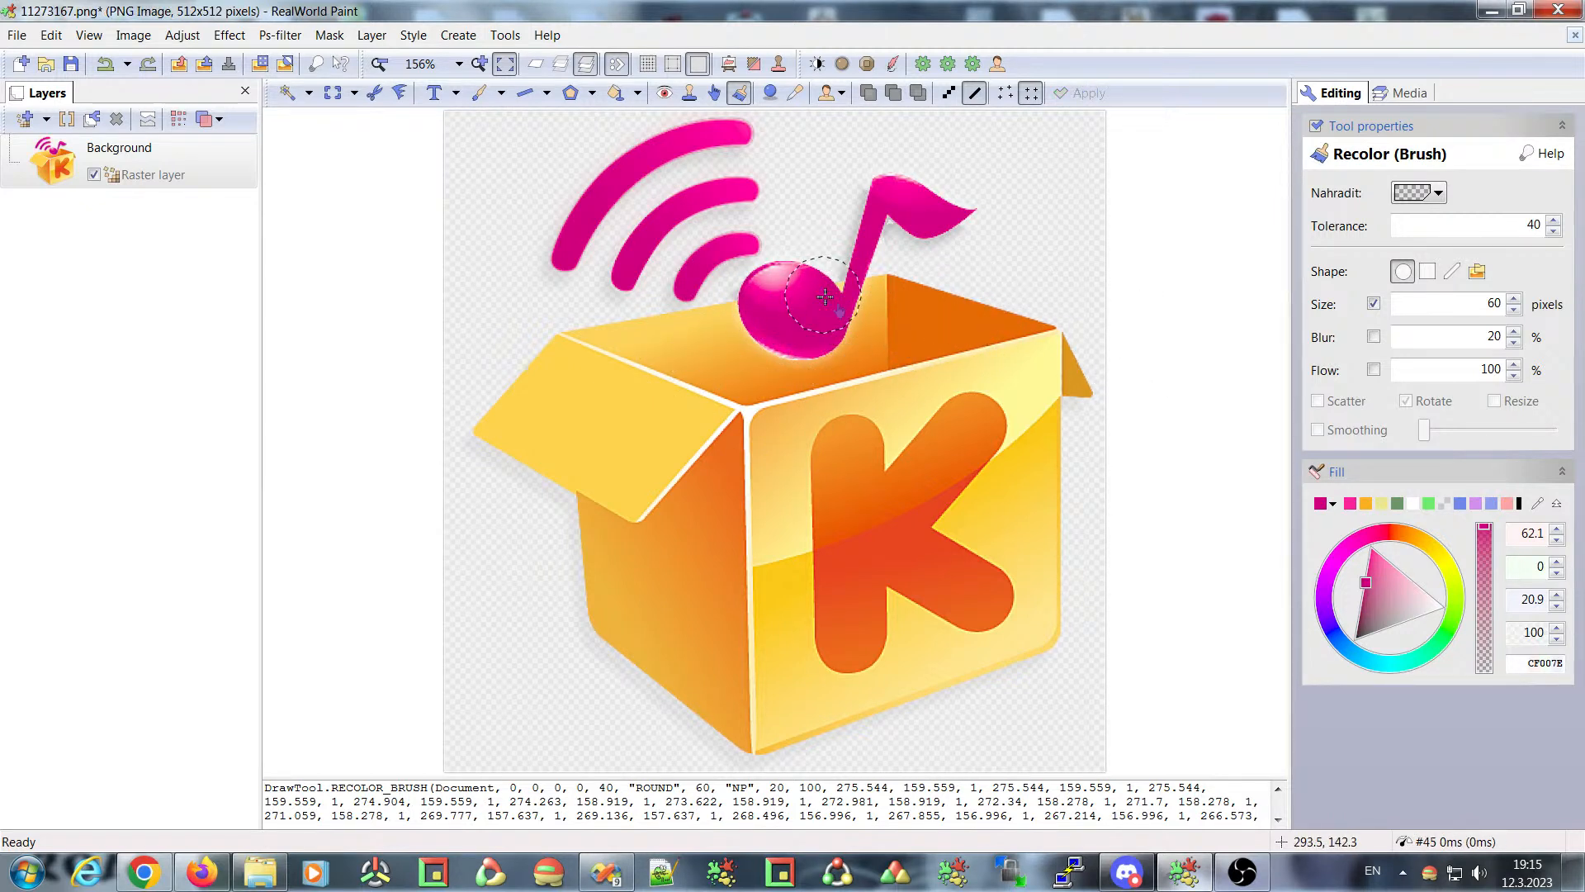
{"action": "key", "text": "ctrl+z"}
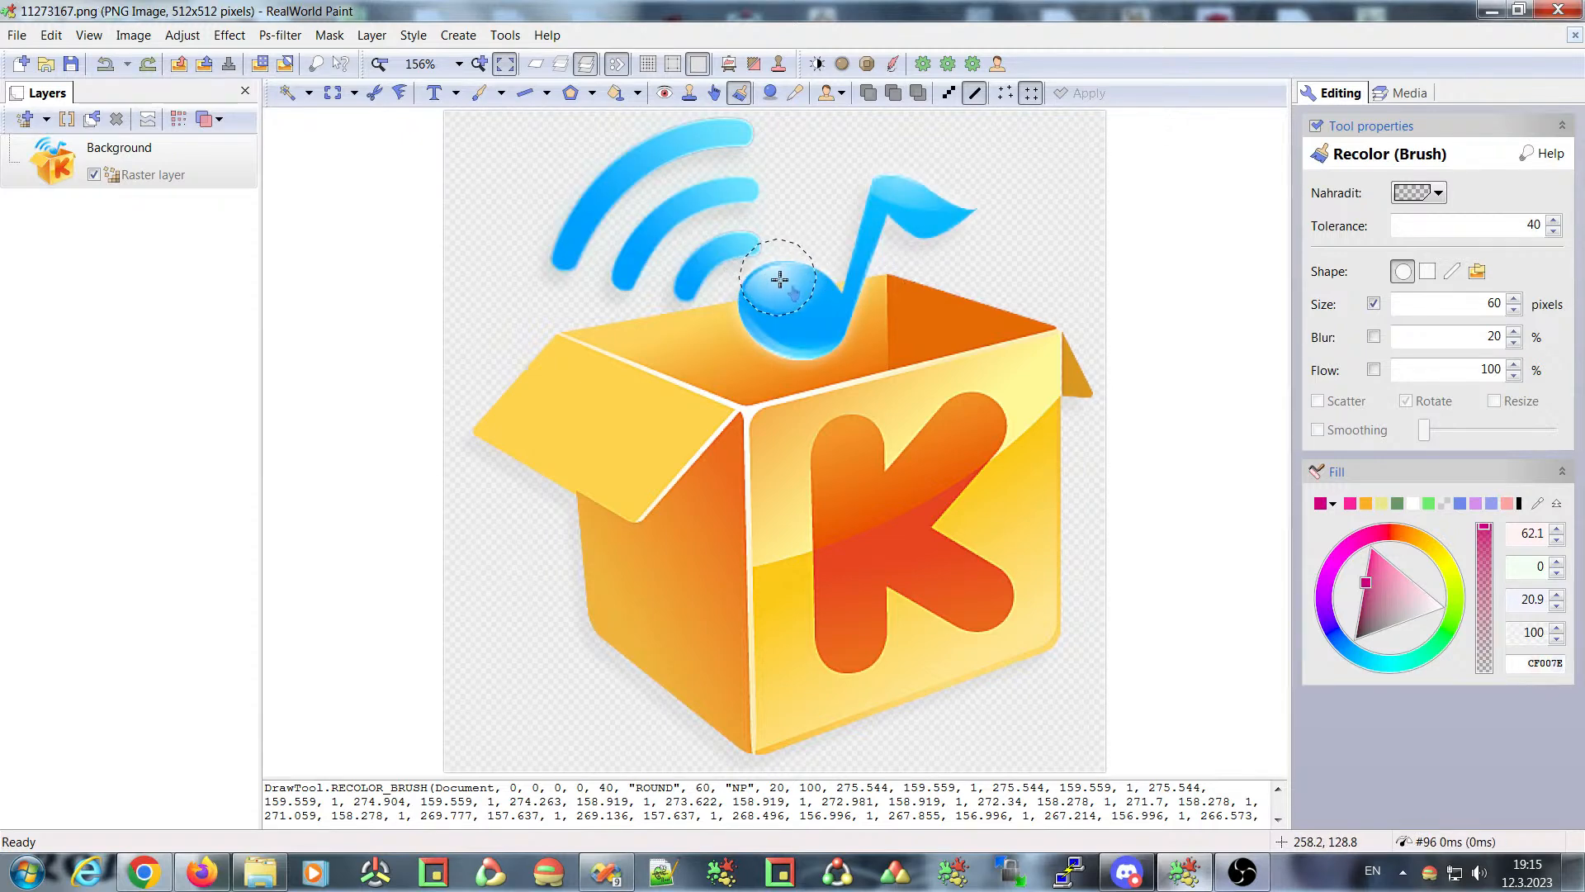
{"action": "mouse_move", "coordinate": [774, 279]}
{"action": "left_mouse_down"}
{"action": "mouse_move", "coordinate": [802, 314]}
{"action": "mouse_move", "coordinate": [768, 310]}
{"action": "mouse_move", "coordinate": [787, 332]}
{"action": "mouse_move", "coordinate": [834, 315]}
{"action": "mouse_move", "coordinate": [918, 190]}
{"action": "mouse_move", "coordinate": [805, 396]}
{"action": "mouse_move", "coordinate": [912, 316]}
{"action": "mouse_move", "coordinate": [661, 328]}
{"action": "mouse_move", "coordinate": [676, 263]}
{"action": "mouse_move", "coordinate": [707, 259]}
{"action": "mouse_move", "coordinate": [537, 272]}
{"action": "mouse_move", "coordinate": [675, 183]}
{"action": "mouse_move", "coordinate": [790, 168]}
{"action": "mouse_move", "coordinate": [734, 169]}
{"action": "mouse_move", "coordinate": [677, 146]}
{"action": "mouse_move", "coordinate": [687, 133]}
{"action": "mouse_move", "coordinate": [996, 231]}
{"action": "mouse_move", "coordinate": [841, 219]}
{"action": "left_mouse_up"}
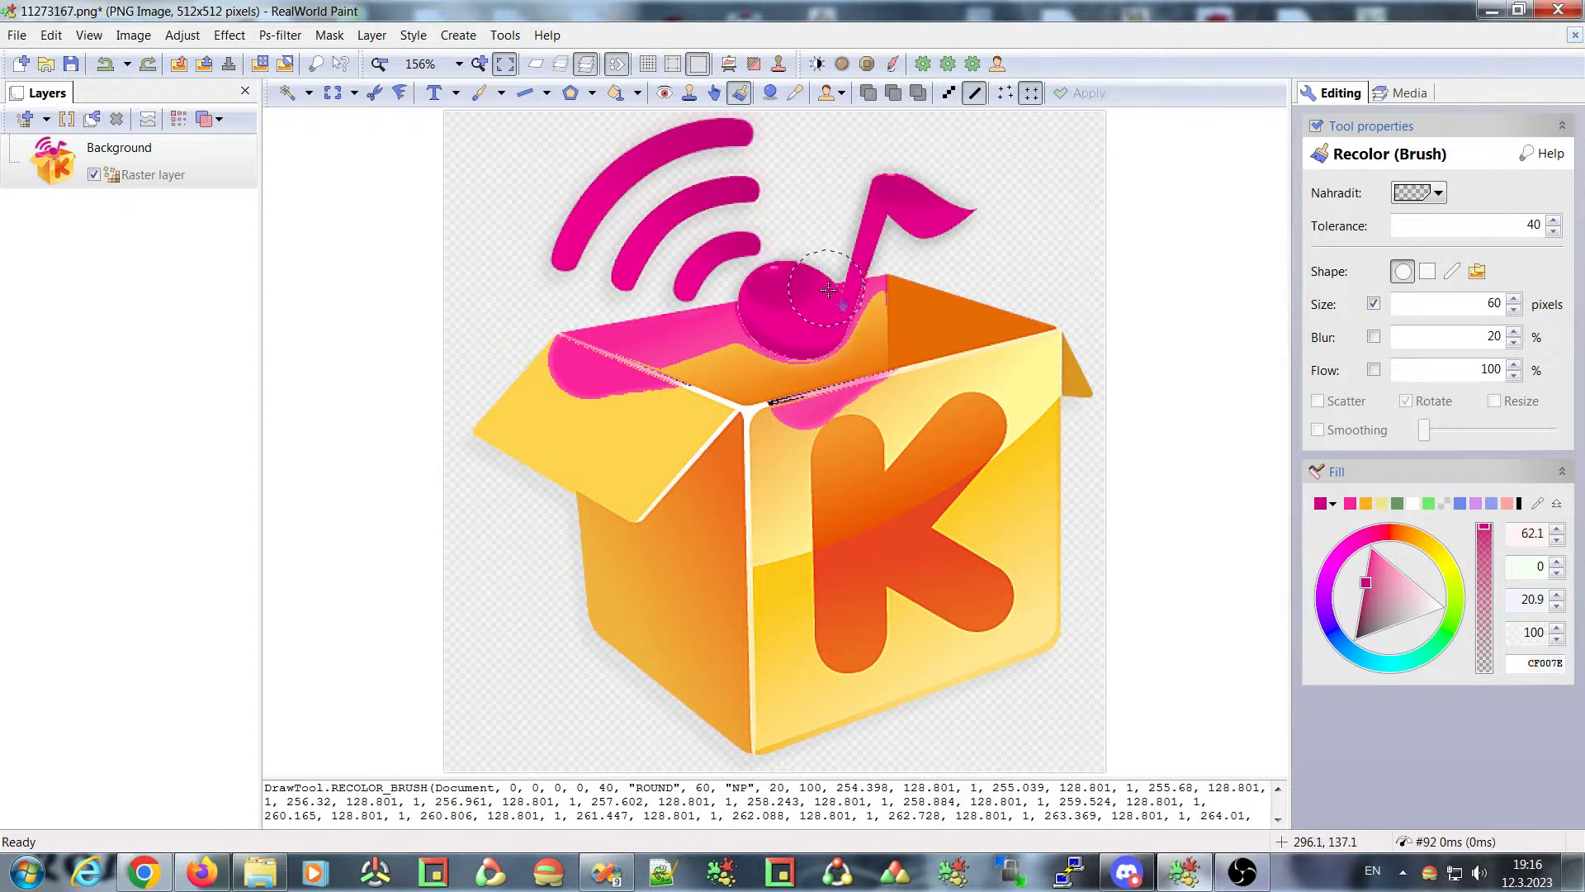
{"action": "key", "text": "ctrl+z"}
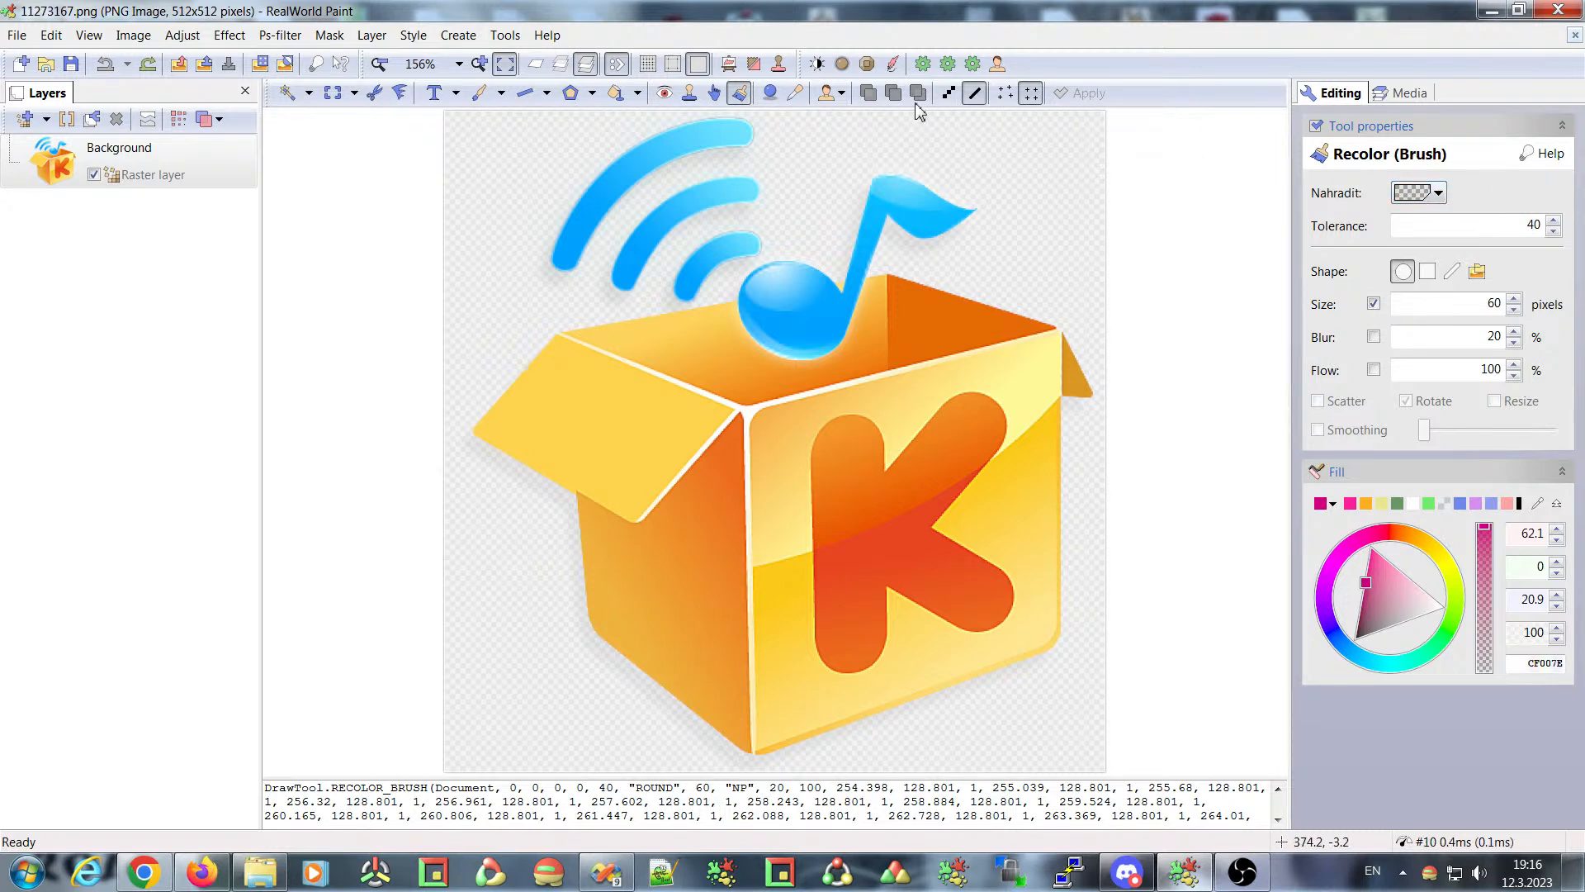
{"action": "left_click", "coordinate": [925, 65]}
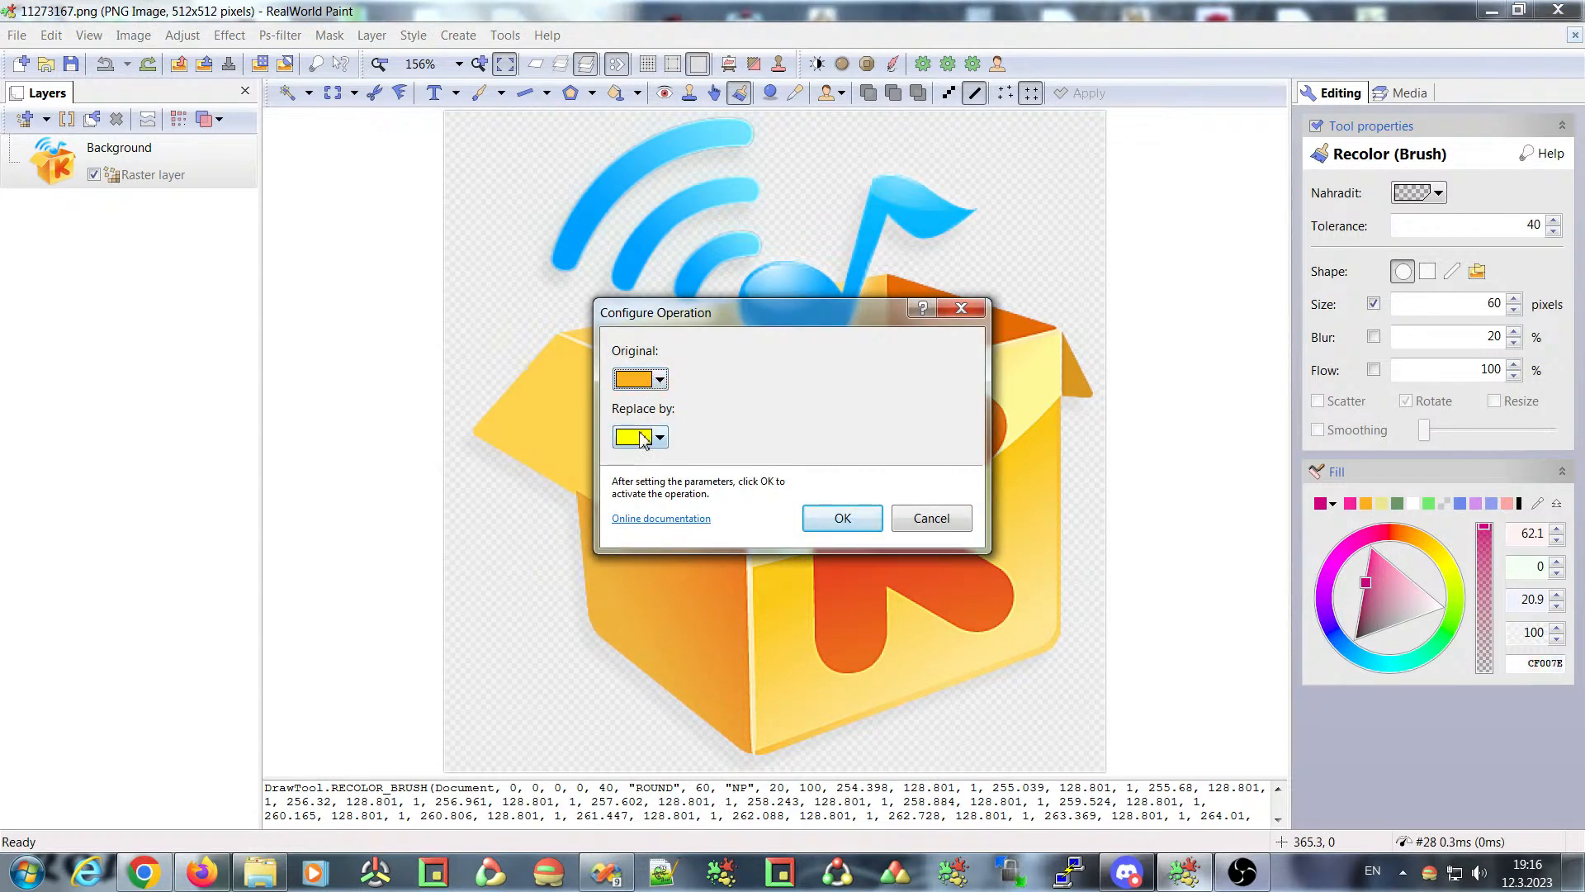
{"action": "left_click_drag", "start_coordinate": [718, 328], "coordinate": [687, 358]}
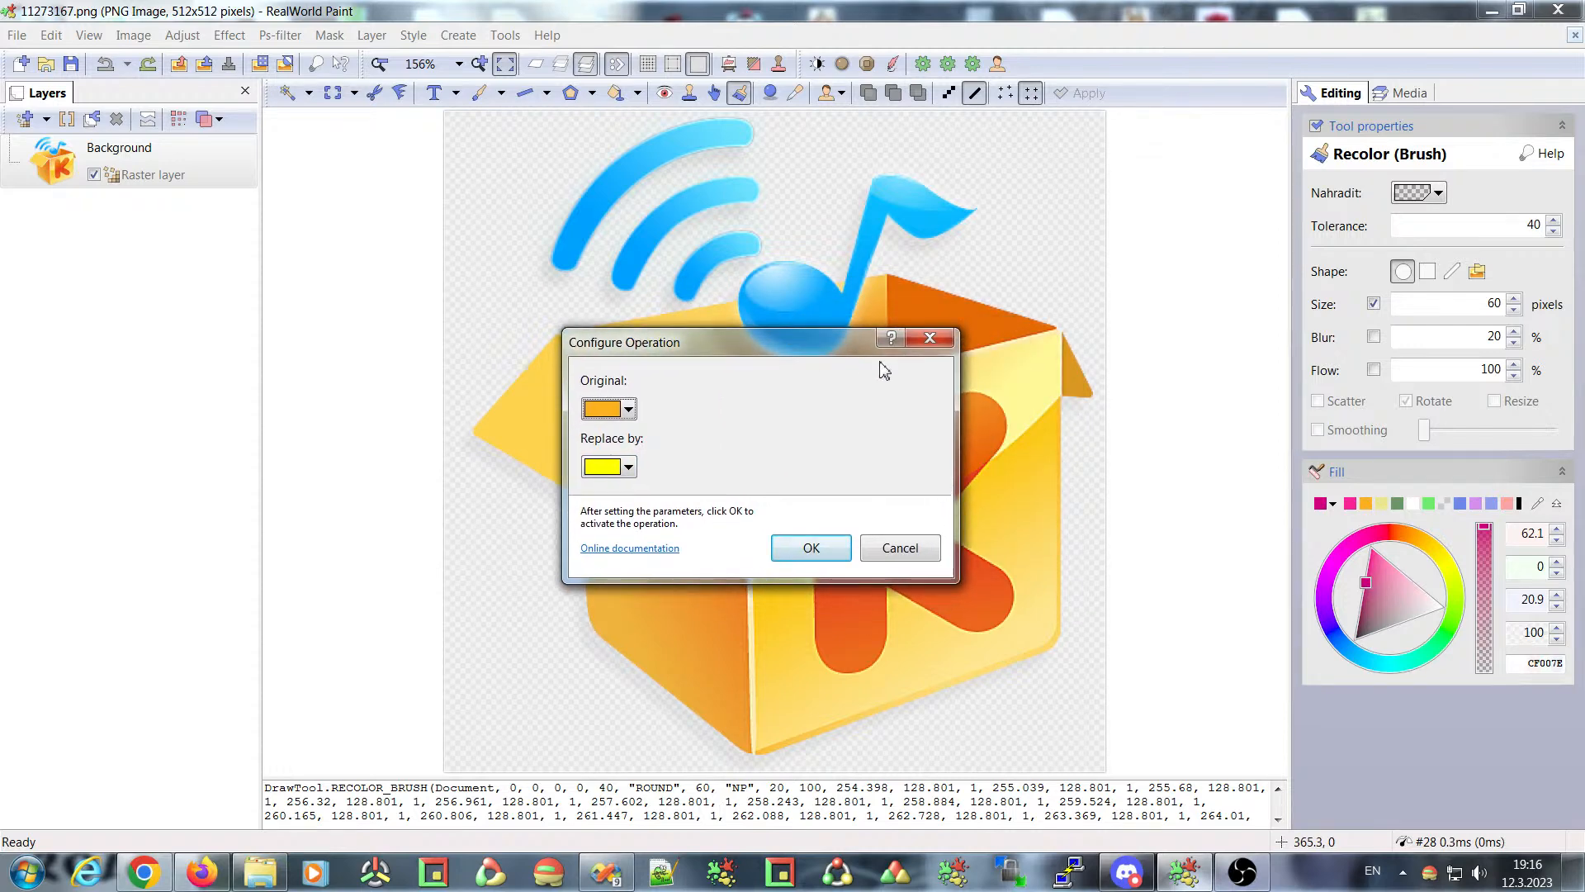
{"action": "left_click", "coordinate": [930, 339]}
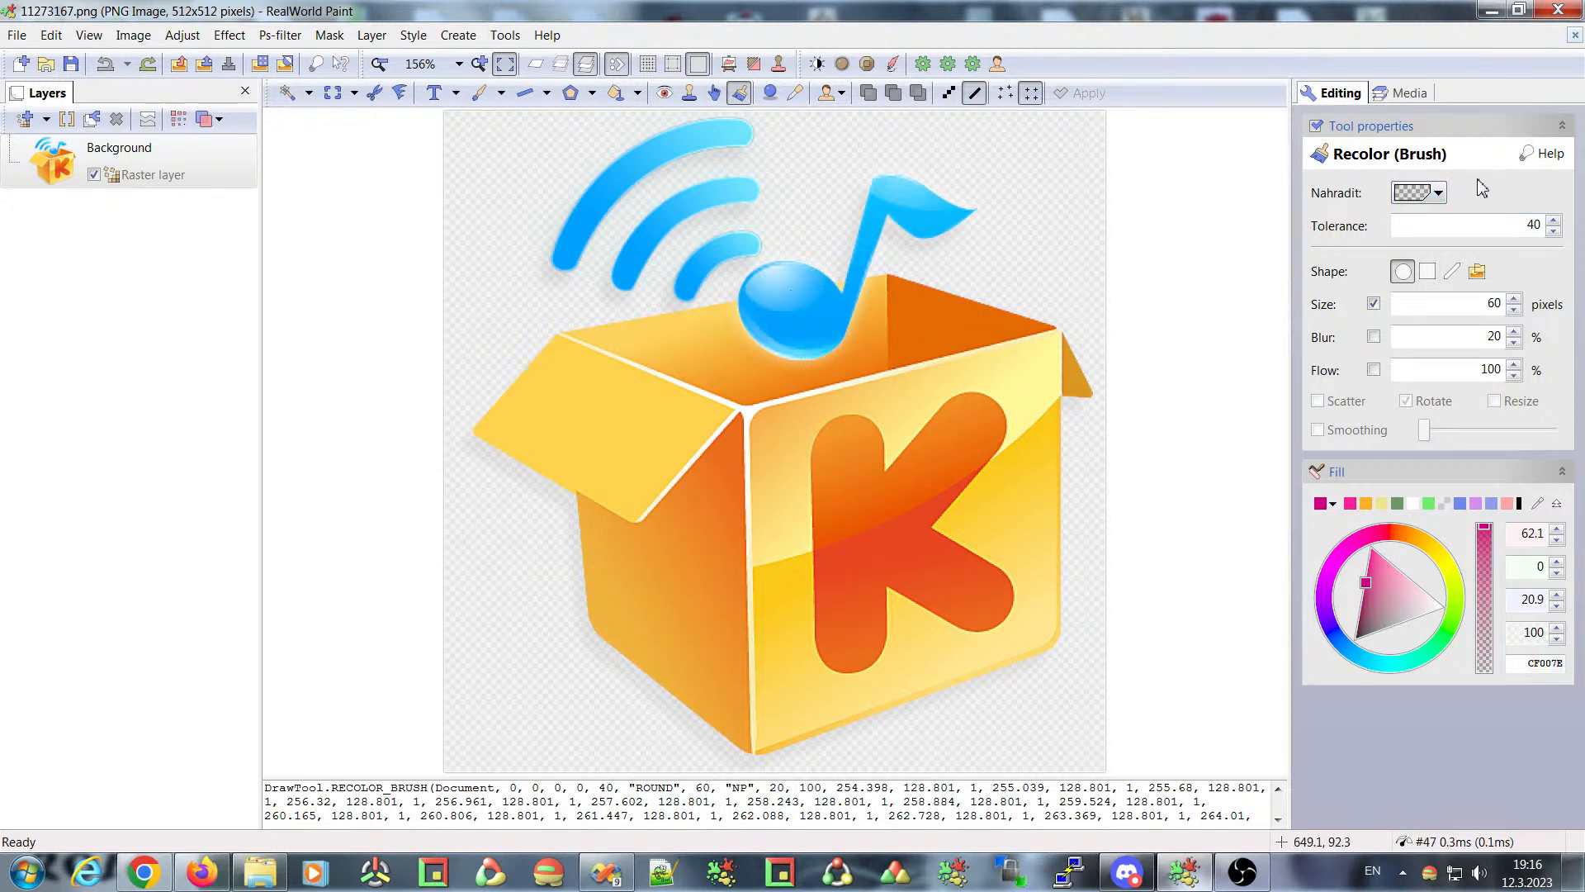
- Set golden yellow as the Recolor brush's colour to replace, try recolouring the box magenta with it, and undo the result
{"action": "left_click", "coordinate": [1438, 194]}
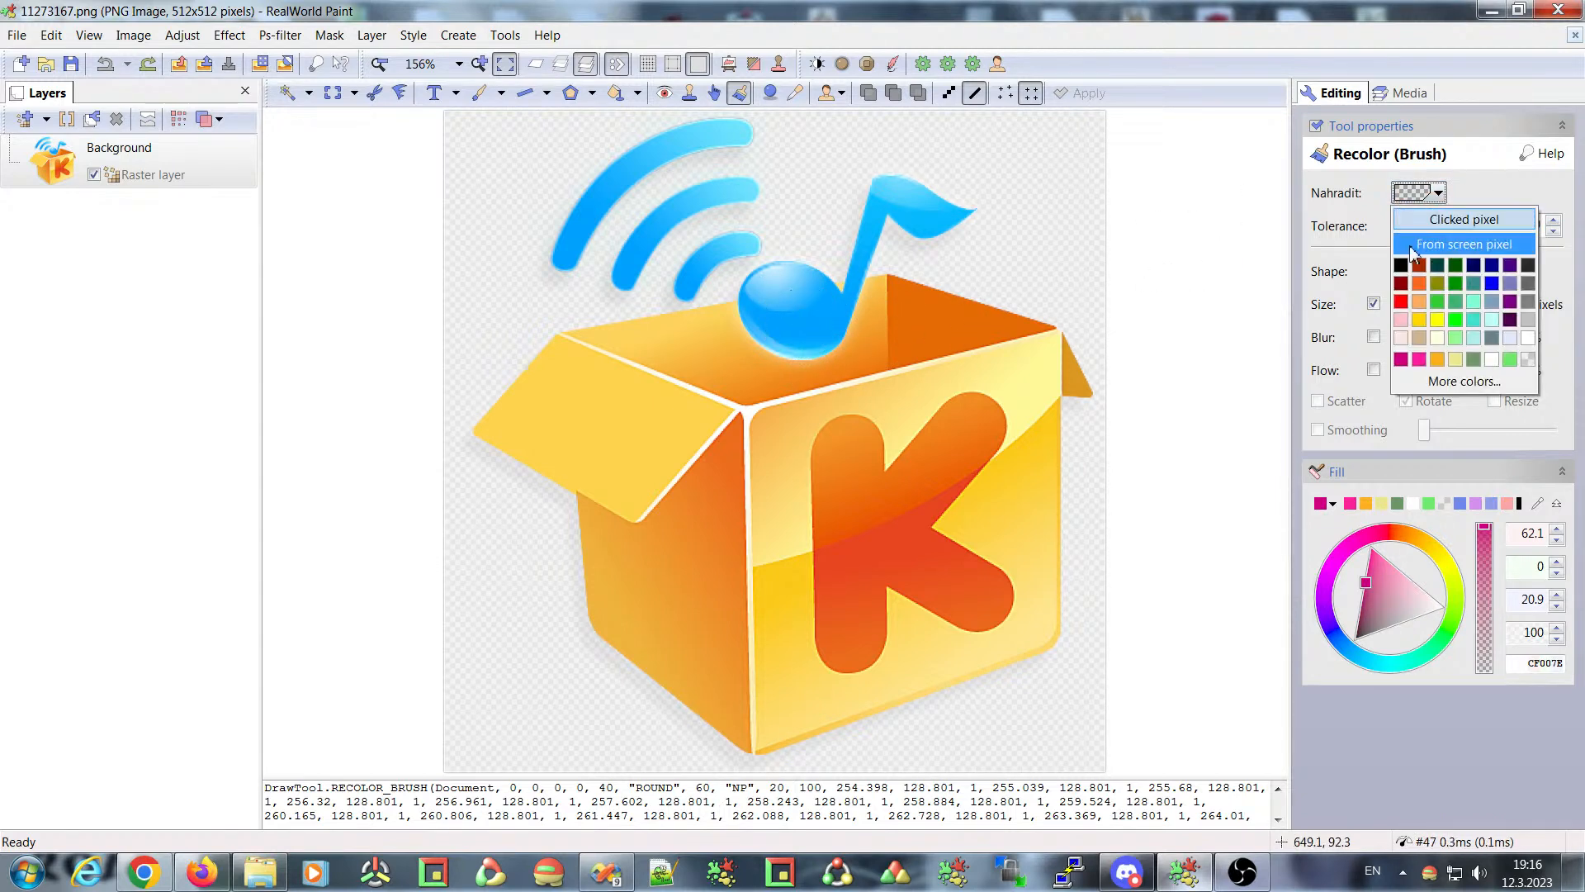
{"action": "left_click", "coordinate": [1467, 220]}
{"action": "left_click", "coordinate": [1438, 195]}
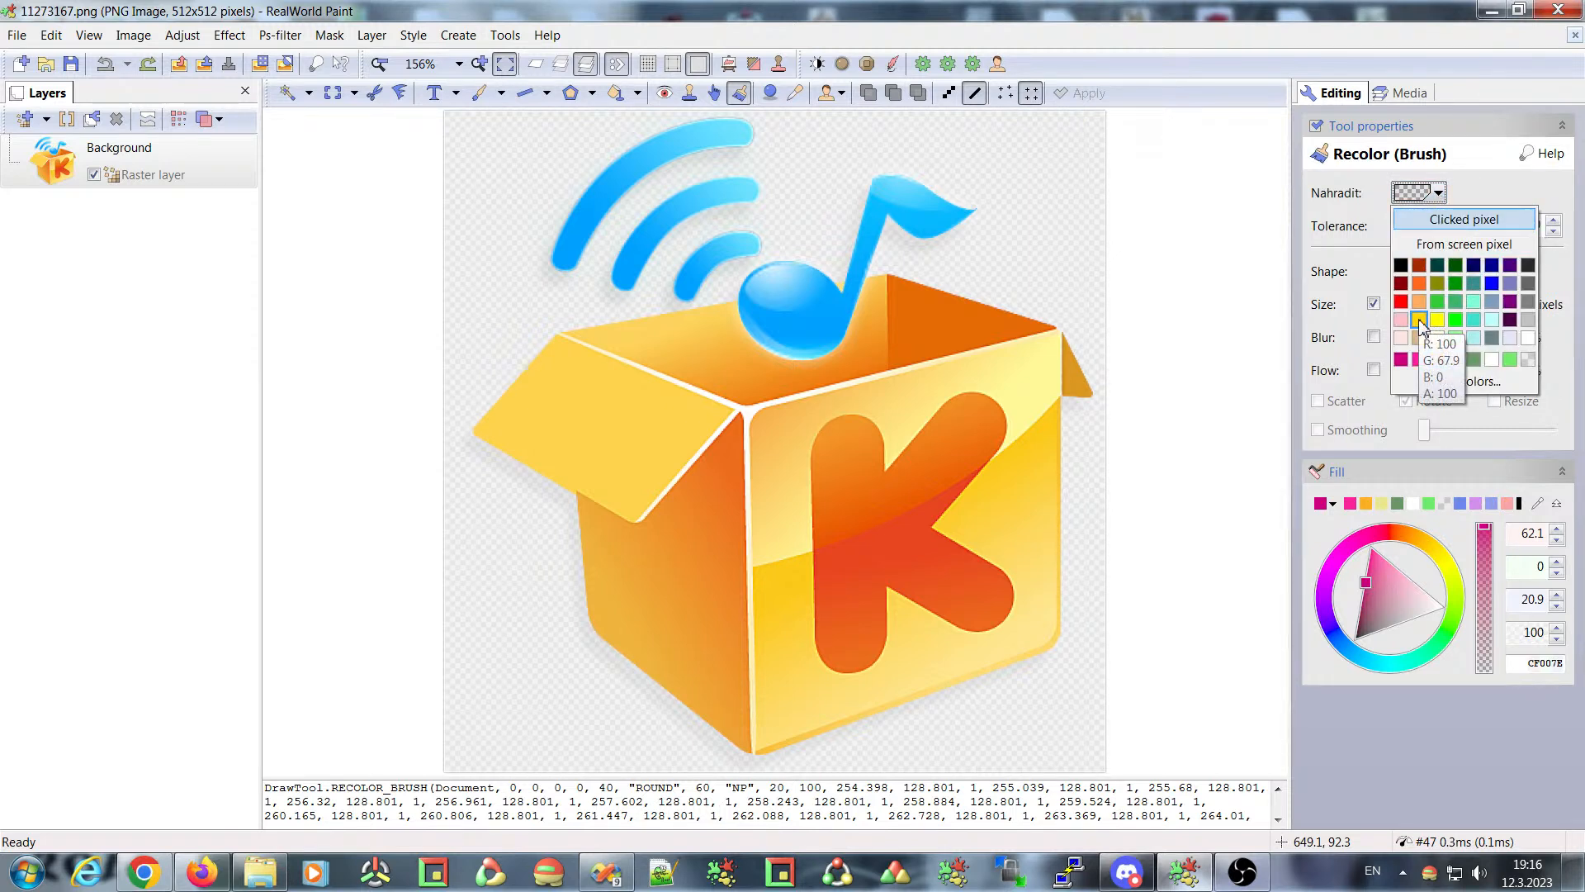
{"action": "left_click", "coordinate": [1420, 322]}
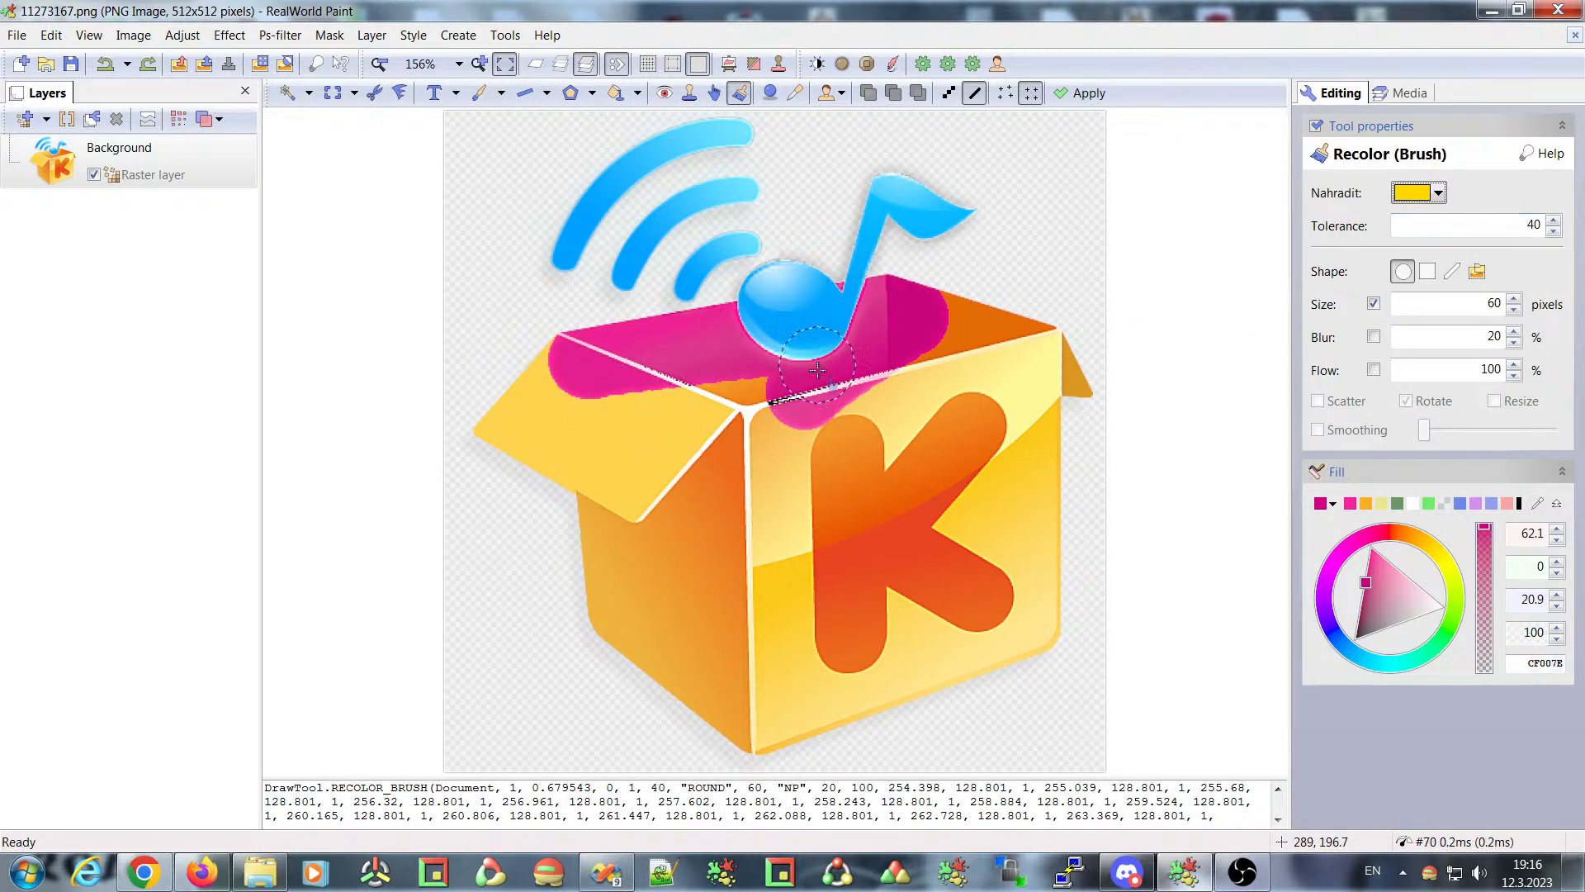
{"action": "right_click", "coordinate": [849, 373]}
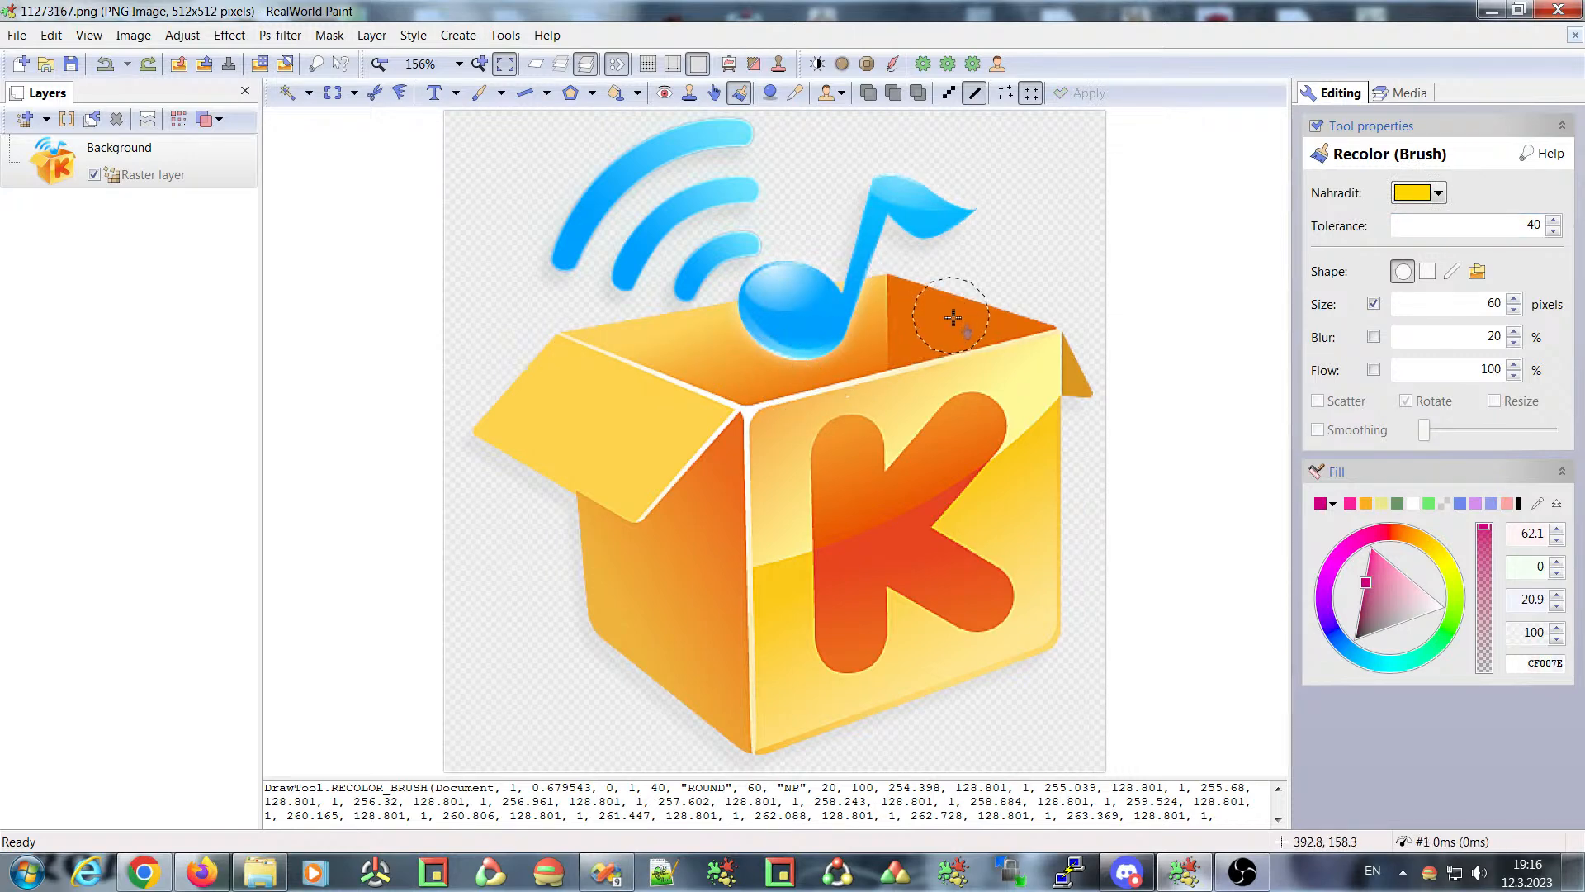
{"action": "mouse_move", "coordinate": [974, 305]}
{"action": "left_mouse_down"}
{"action": "mouse_move", "coordinate": [698, 374]}
{"action": "mouse_move", "coordinate": [857, 273]}
{"action": "mouse_move", "coordinate": [521, 415]}
{"action": "mouse_move", "coordinate": [602, 413]}
{"action": "mouse_move", "coordinate": [682, 482]}
{"action": "mouse_move", "coordinate": [974, 288]}
{"action": "mouse_move", "coordinate": [1034, 353]}
{"action": "mouse_move", "coordinate": [722, 633]}
{"action": "mouse_move", "coordinate": [864, 608]}
{"action": "mouse_move", "coordinate": [947, 557]}
{"action": "mouse_move", "coordinate": [962, 519]}
{"action": "mouse_move", "coordinate": [1064, 515]}
{"action": "mouse_move", "coordinate": [786, 743]}
{"action": "mouse_move", "coordinate": [1066, 617]}
{"action": "mouse_move", "coordinate": [1060, 635]}
{"action": "mouse_move", "coordinate": [1098, 401]}
{"action": "mouse_move", "coordinate": [862, 572]}
{"action": "mouse_move", "coordinate": [680, 661]}
{"action": "mouse_move", "coordinate": [746, 521]}
{"action": "mouse_move", "coordinate": [786, 503]}
{"action": "mouse_move", "coordinate": [737, 517]}
{"action": "mouse_move", "coordinate": [635, 627]}
{"action": "mouse_move", "coordinate": [609, 530]}
{"action": "mouse_move", "coordinate": [613, 610]}
{"action": "mouse_move", "coordinate": [631, 597]}
{"action": "mouse_move", "coordinate": [759, 736]}
{"action": "mouse_move", "coordinate": [574, 447]}
{"action": "mouse_move", "coordinate": [506, 454]}
{"action": "mouse_move", "coordinate": [606, 314]}
{"action": "mouse_move", "coordinate": [820, 227]}
{"action": "mouse_move", "coordinate": [1008, 210]}
{"action": "mouse_move", "coordinate": [686, 249]}
{"action": "mouse_move", "coordinate": [517, 232]}
{"action": "mouse_move", "coordinate": [773, 210]}
{"action": "mouse_move", "coordinate": [721, 270]}
{"action": "mouse_move", "coordinate": [833, 262]}
{"action": "mouse_move", "coordinate": [802, 338]}
{"action": "mouse_move", "coordinate": [867, 347]}
{"action": "left_mouse_up"}
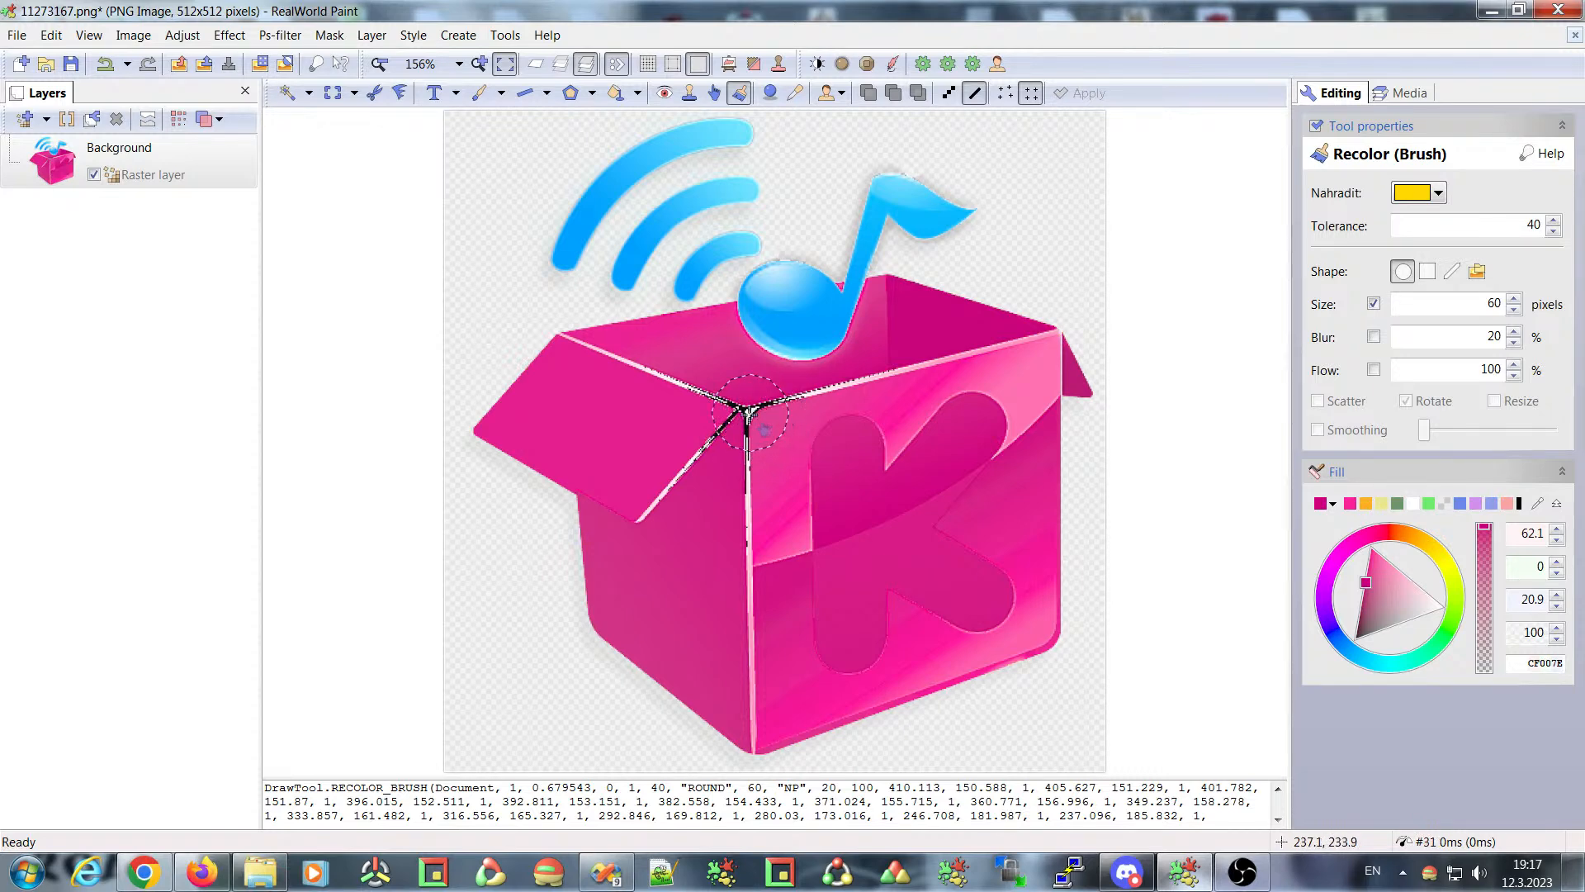
{"action": "key", "text": "ctrl+z"}
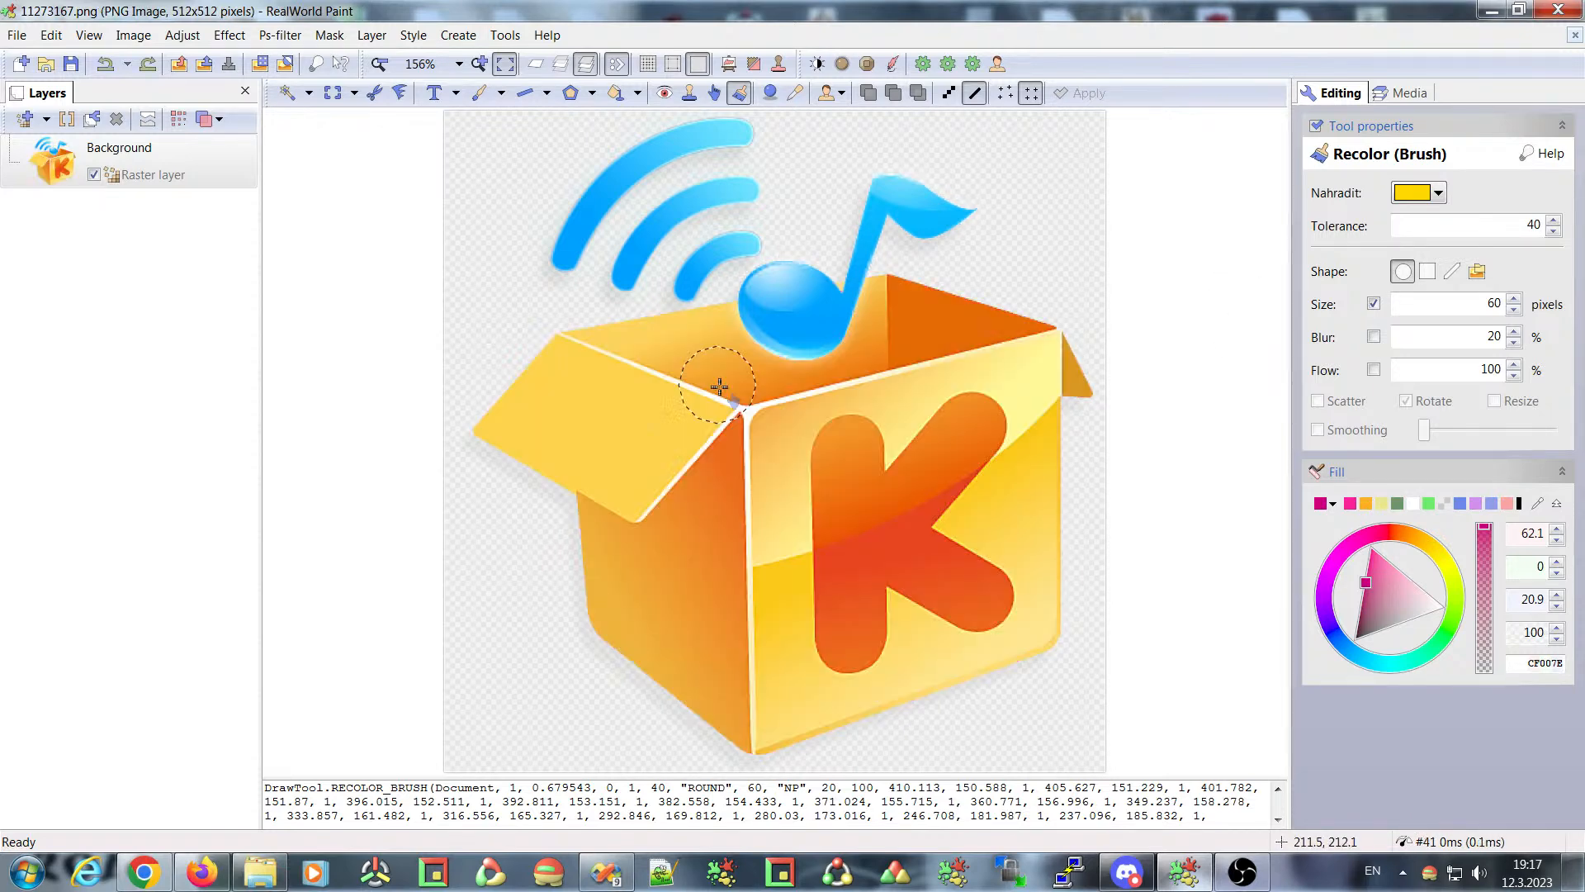
- Set the colour to replace back to Clicked pixel, try brushing magenta over the note, waves and box, and undo it
{"action": "left_click", "coordinate": [1438, 193]}
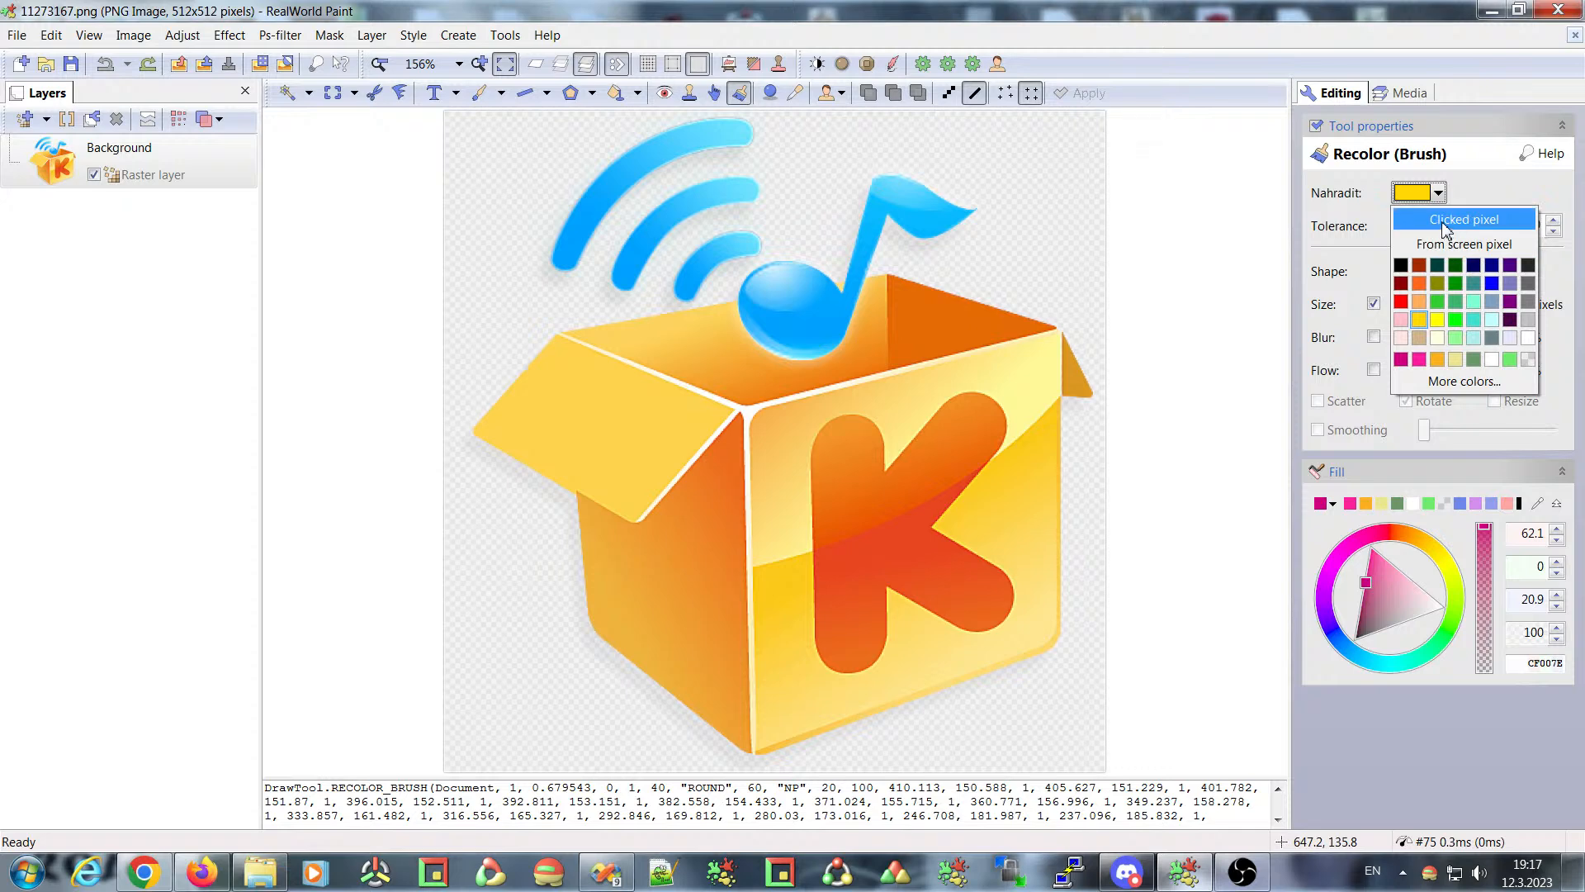
{"action": "left_click", "coordinate": [1445, 221]}
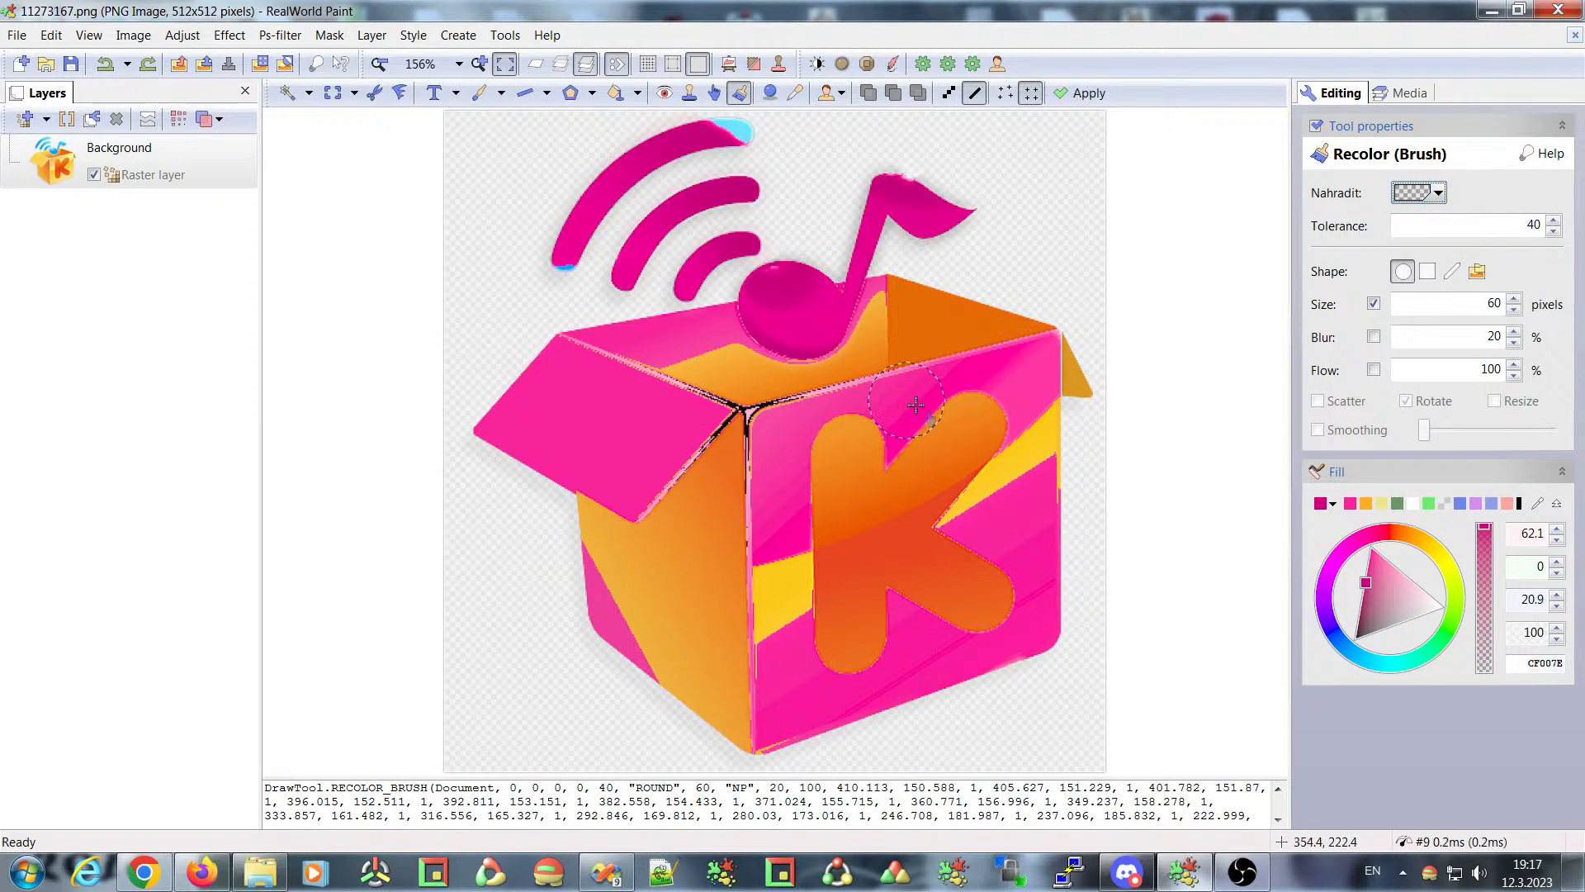
{"action": "key", "text": "ctrl+z"}
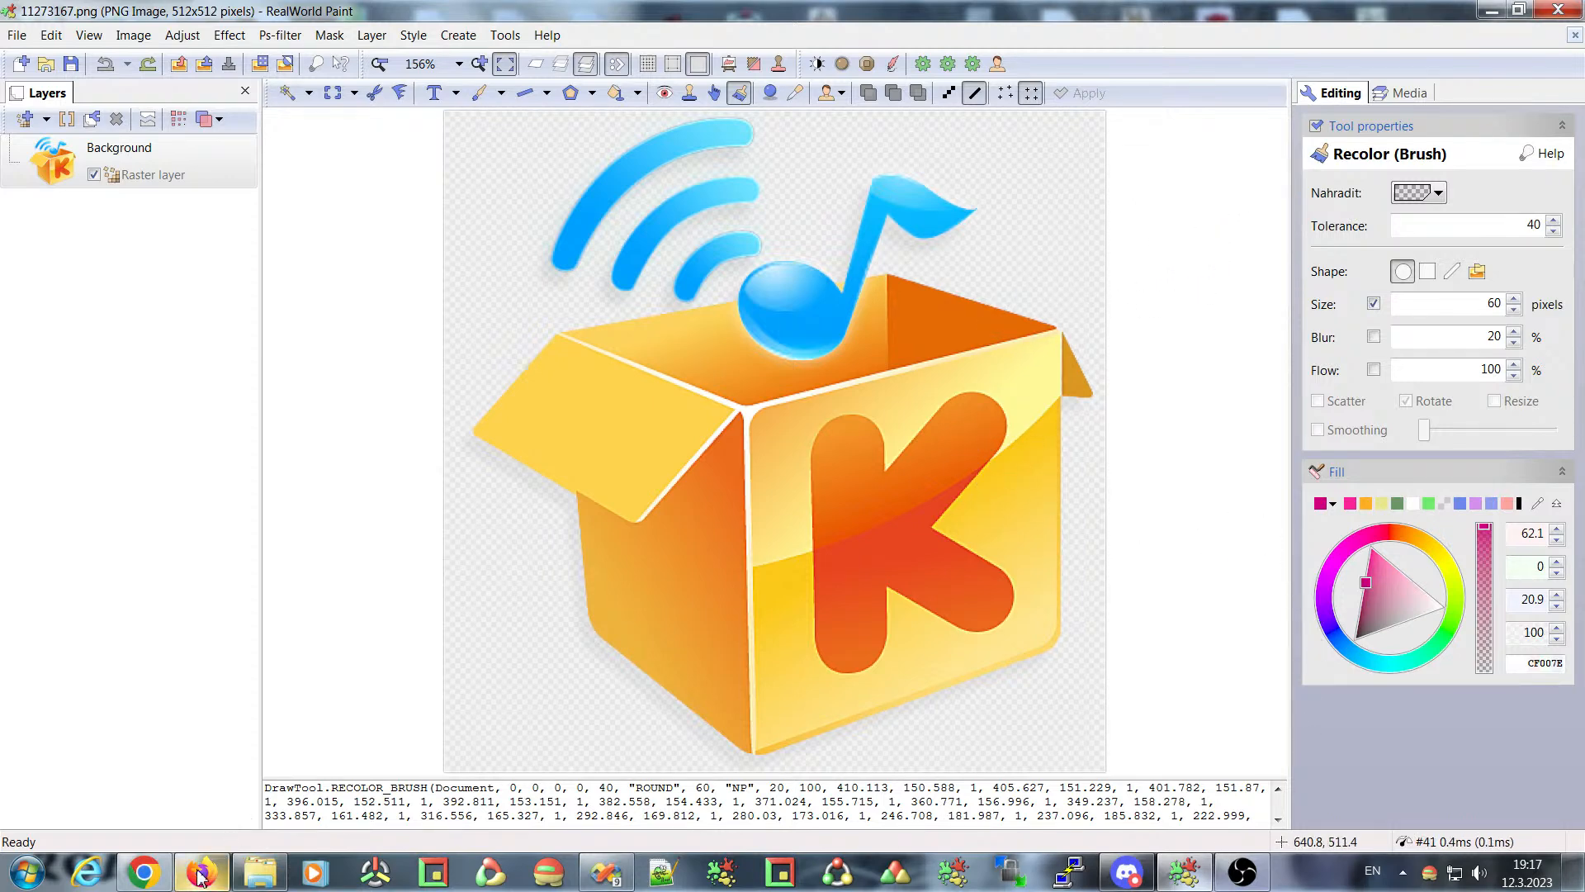
{"action": "left_click", "coordinate": [145, 873]}
{"action": "left_click", "coordinate": [145, 872]}
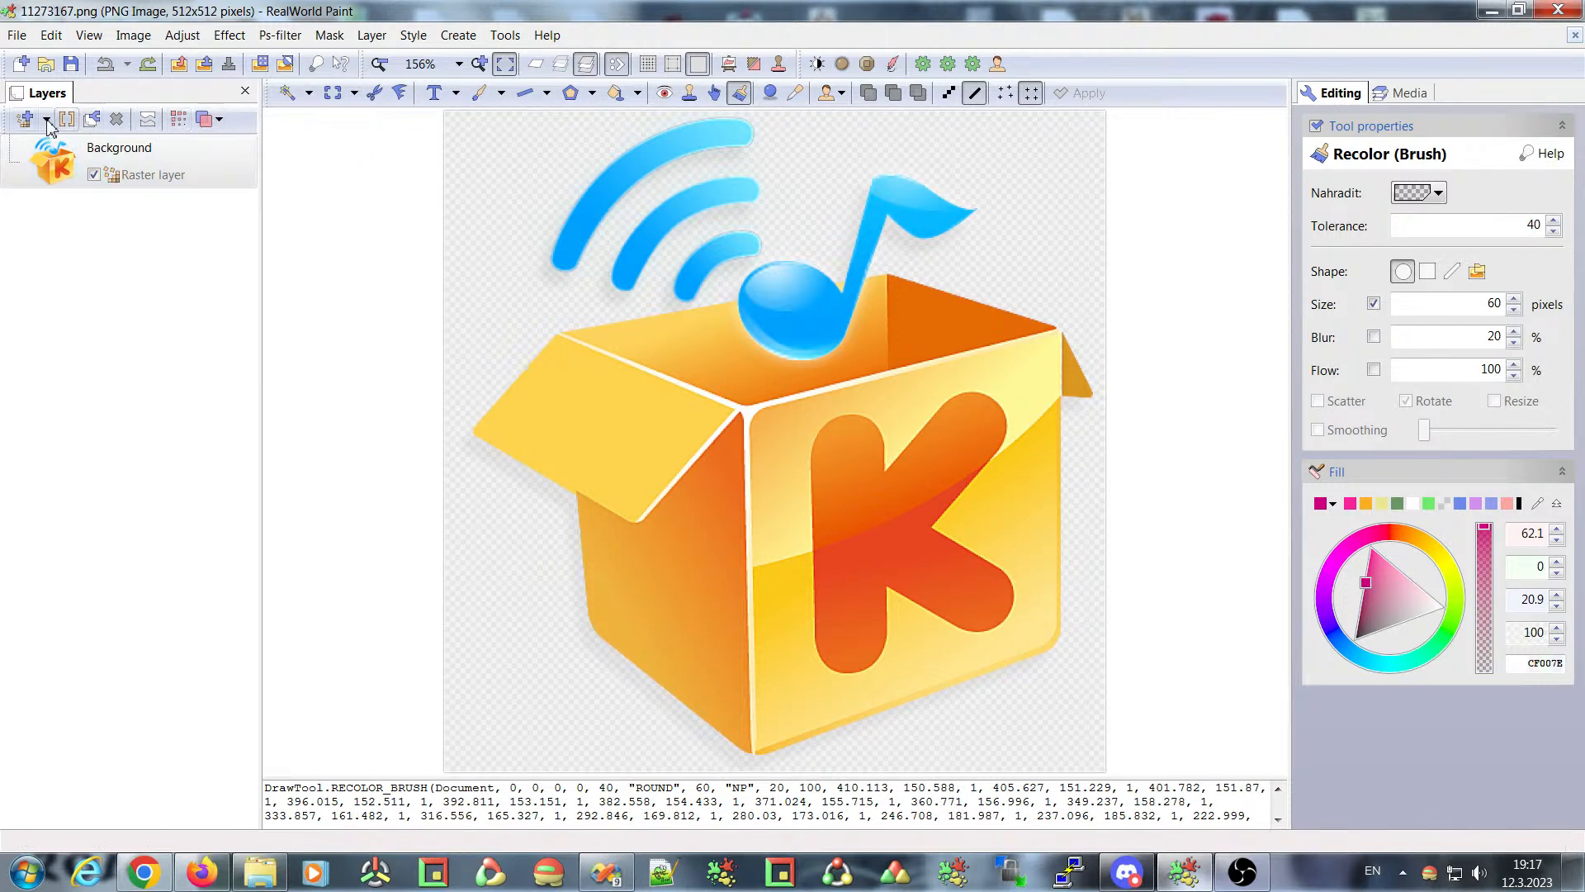
- View the blending modes available for the Background layer without changing the mode
{"action": "left_click", "coordinate": [203, 122]}
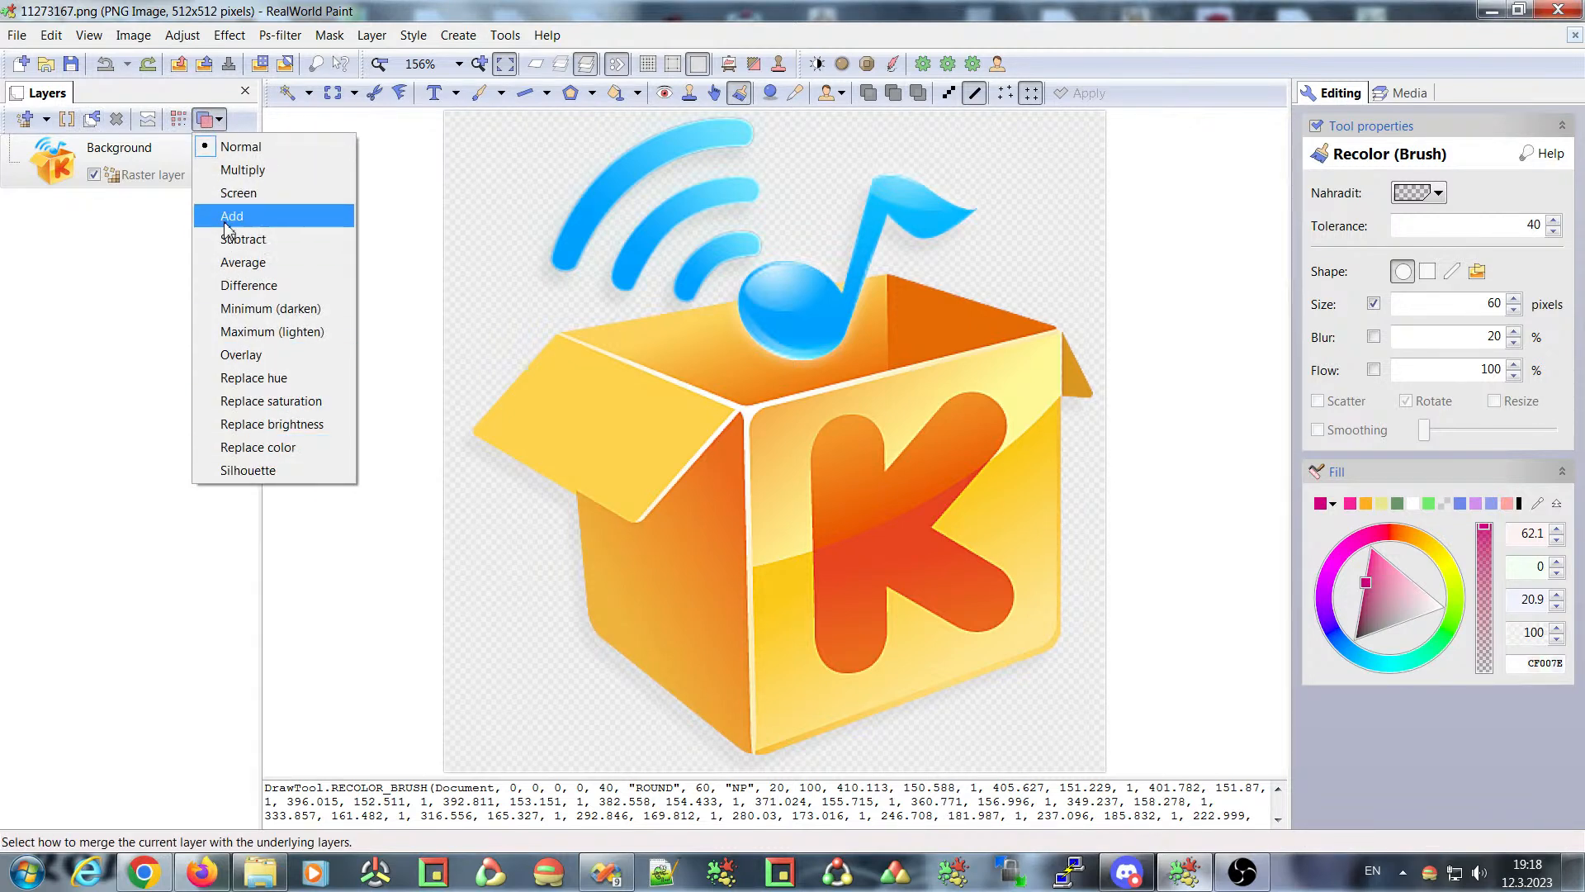
{"action": "left_click", "coordinate": [218, 123]}
{"action": "left_click", "coordinate": [206, 120]}
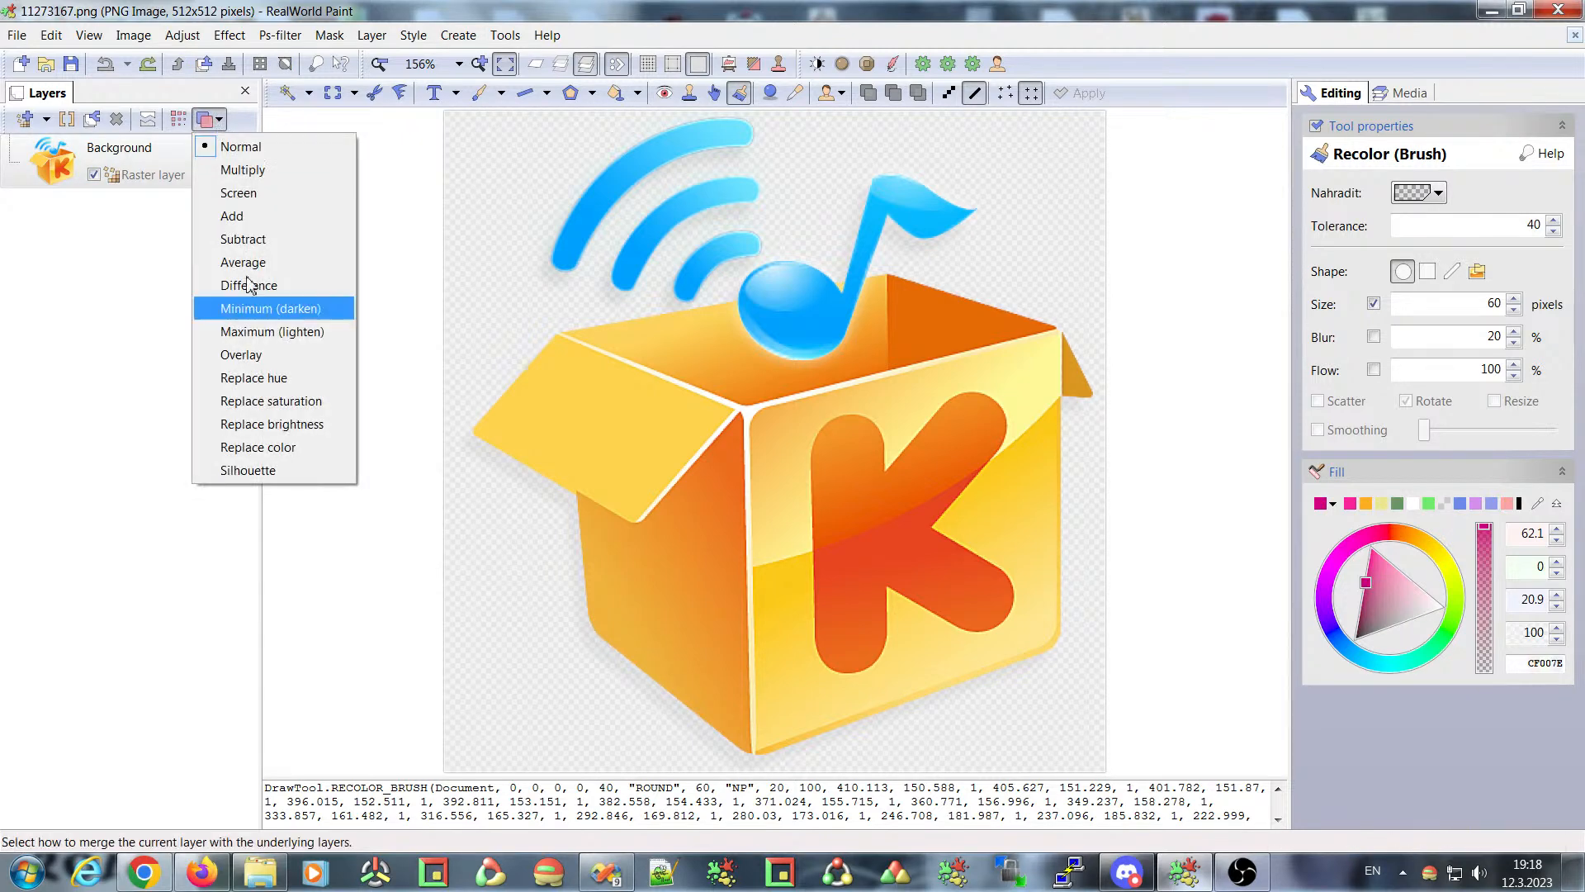
{"action": "left_click", "coordinate": [206, 120]}
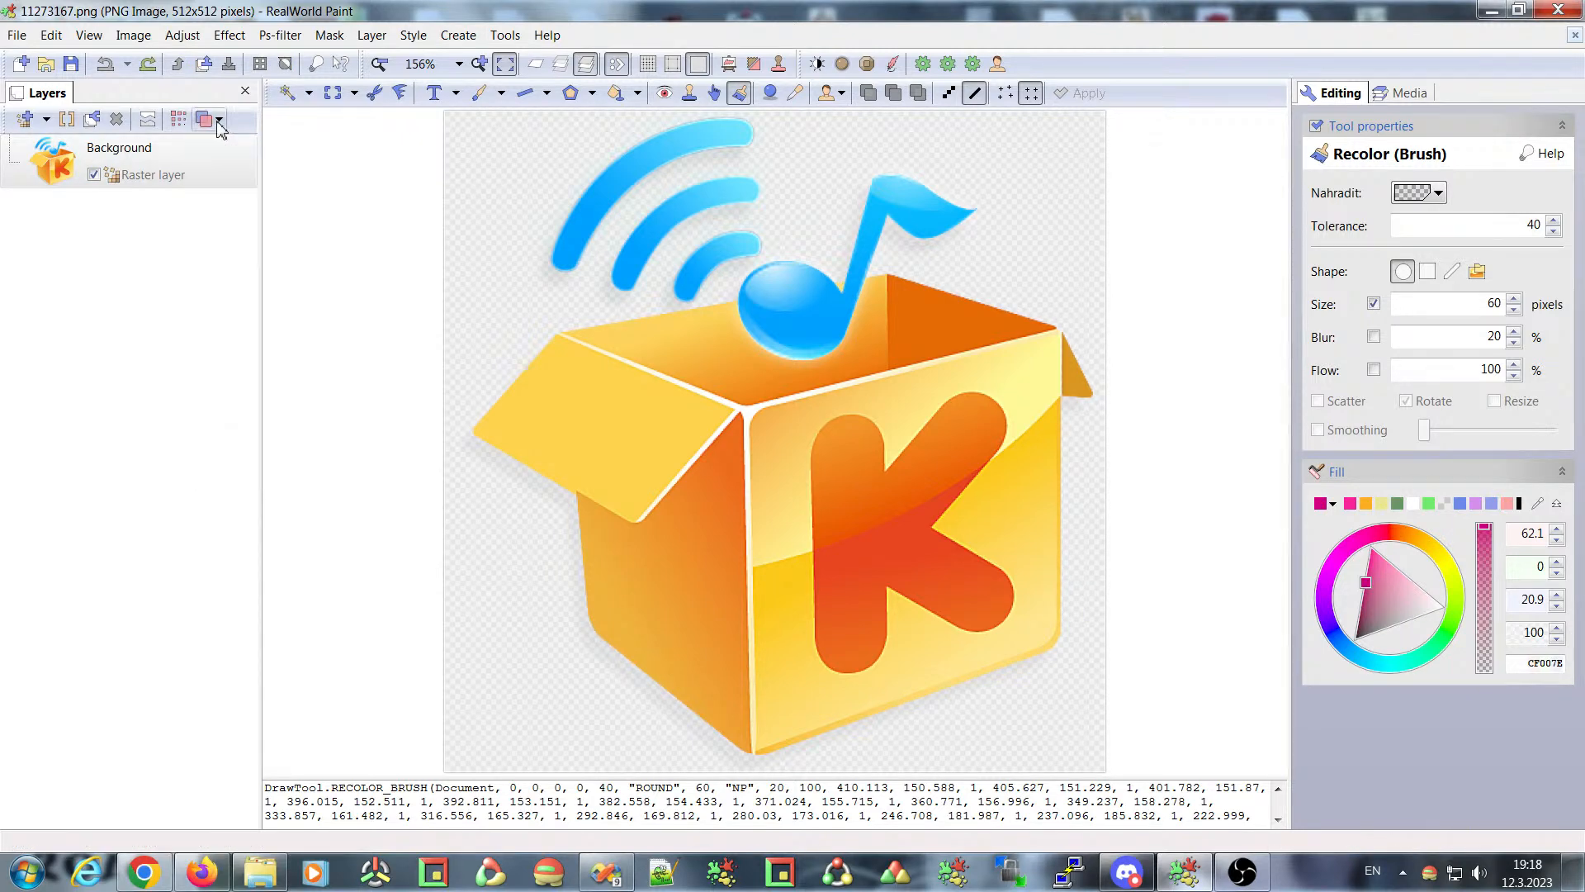
- Try an Opacity effect at 97% on the Background layer and remove it again
{"action": "left_click", "coordinate": [179, 121]}
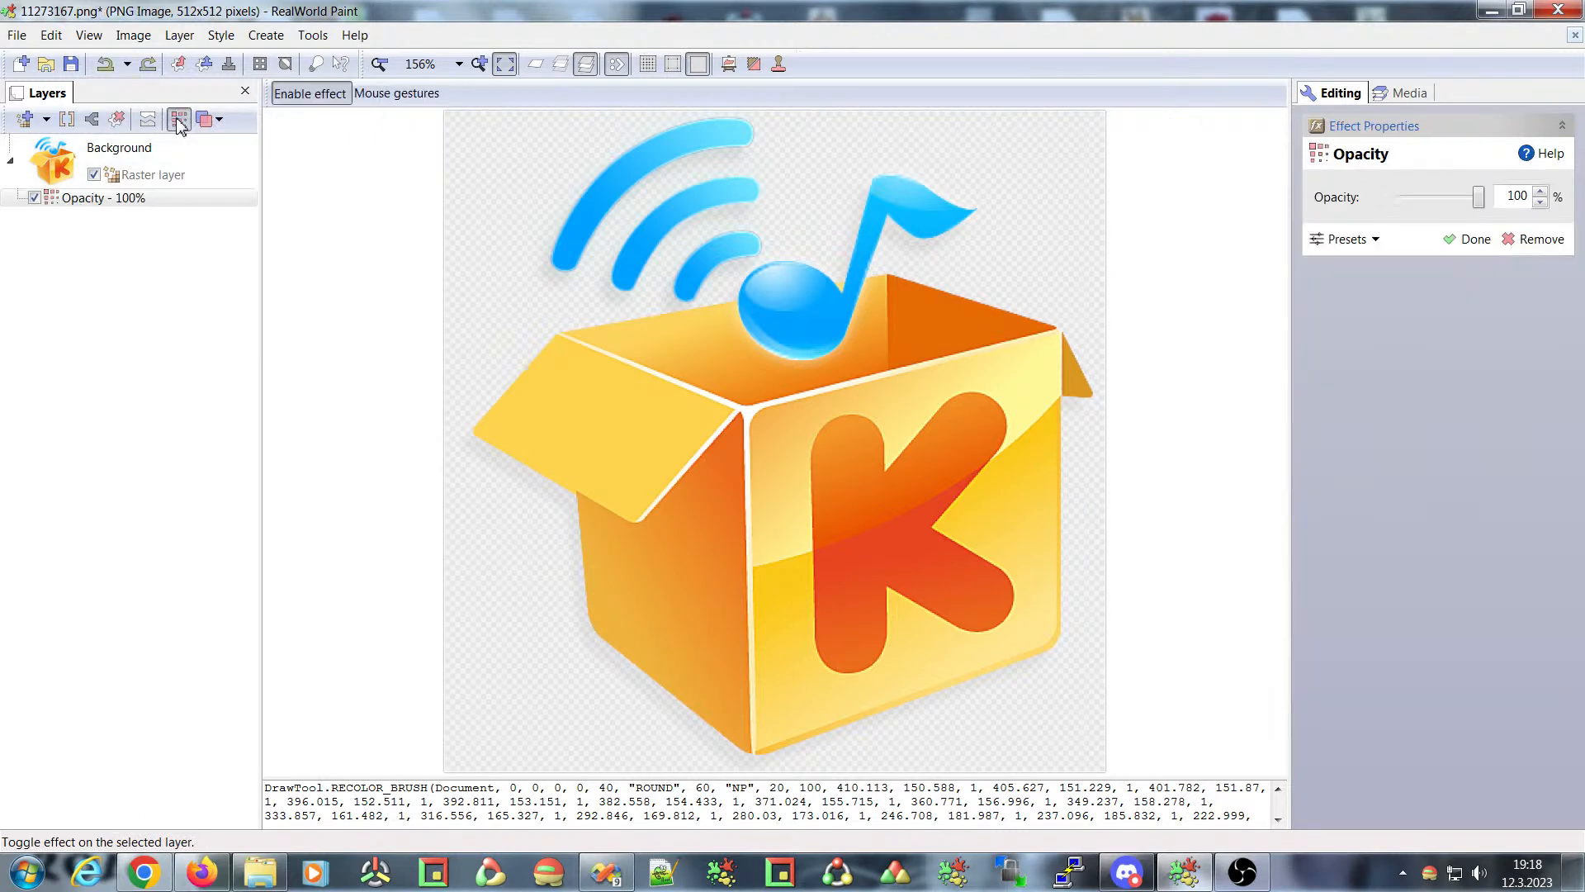
{"action": "mouse_move", "coordinate": [1478, 203]}
{"action": "left_mouse_down"}
{"action": "mouse_move", "coordinate": [1428, 206]}
{"action": "mouse_move", "coordinate": [1476, 202]}
{"action": "left_mouse_up"}
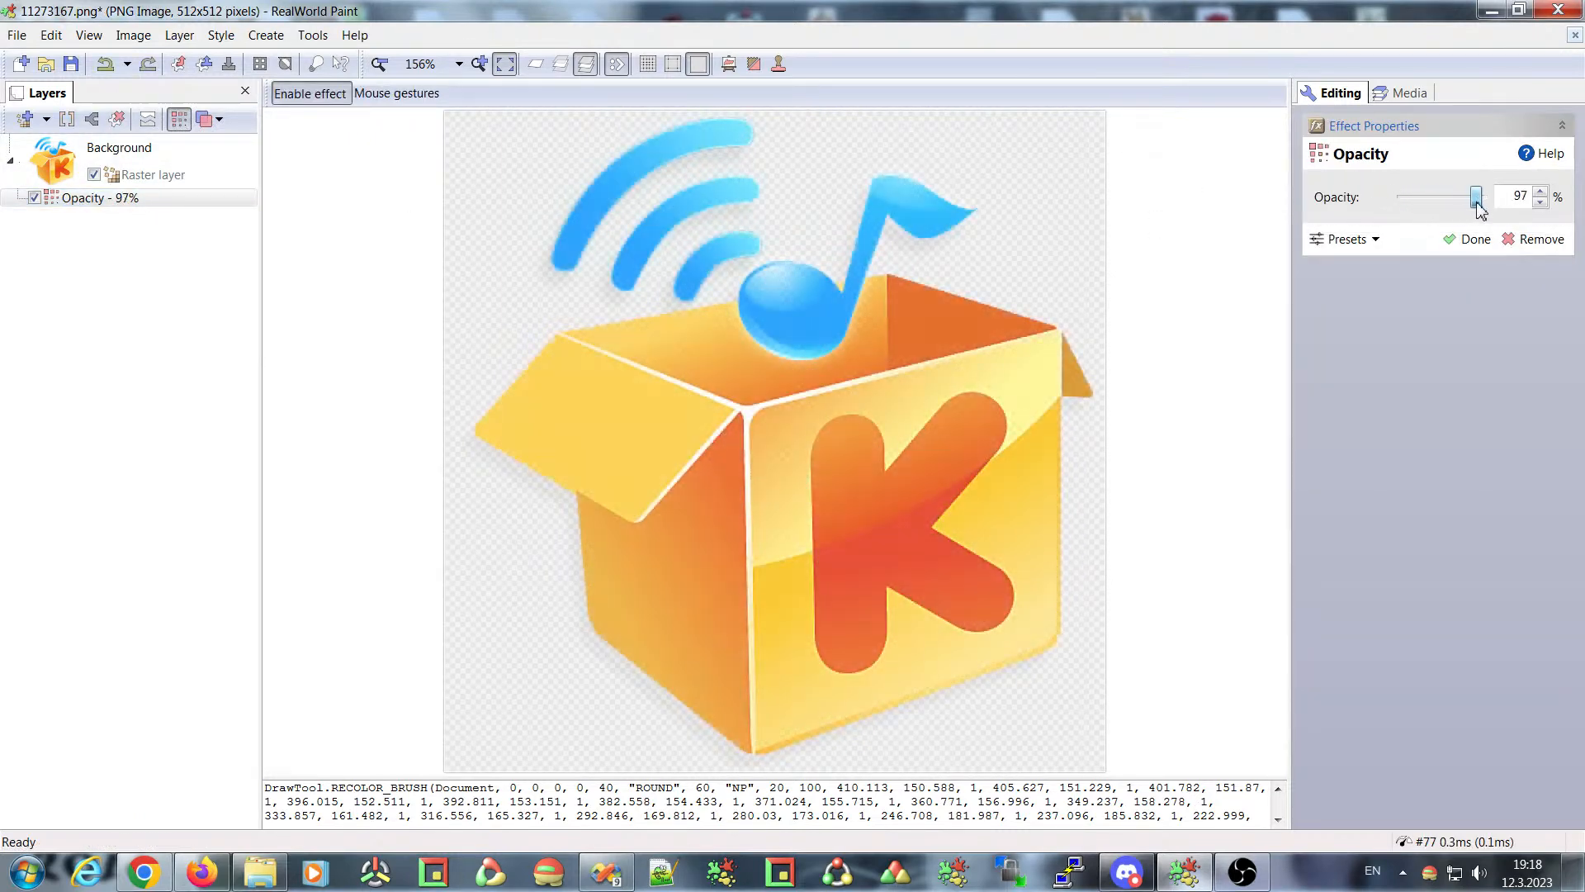
{"action": "left_click", "coordinate": [179, 119]}
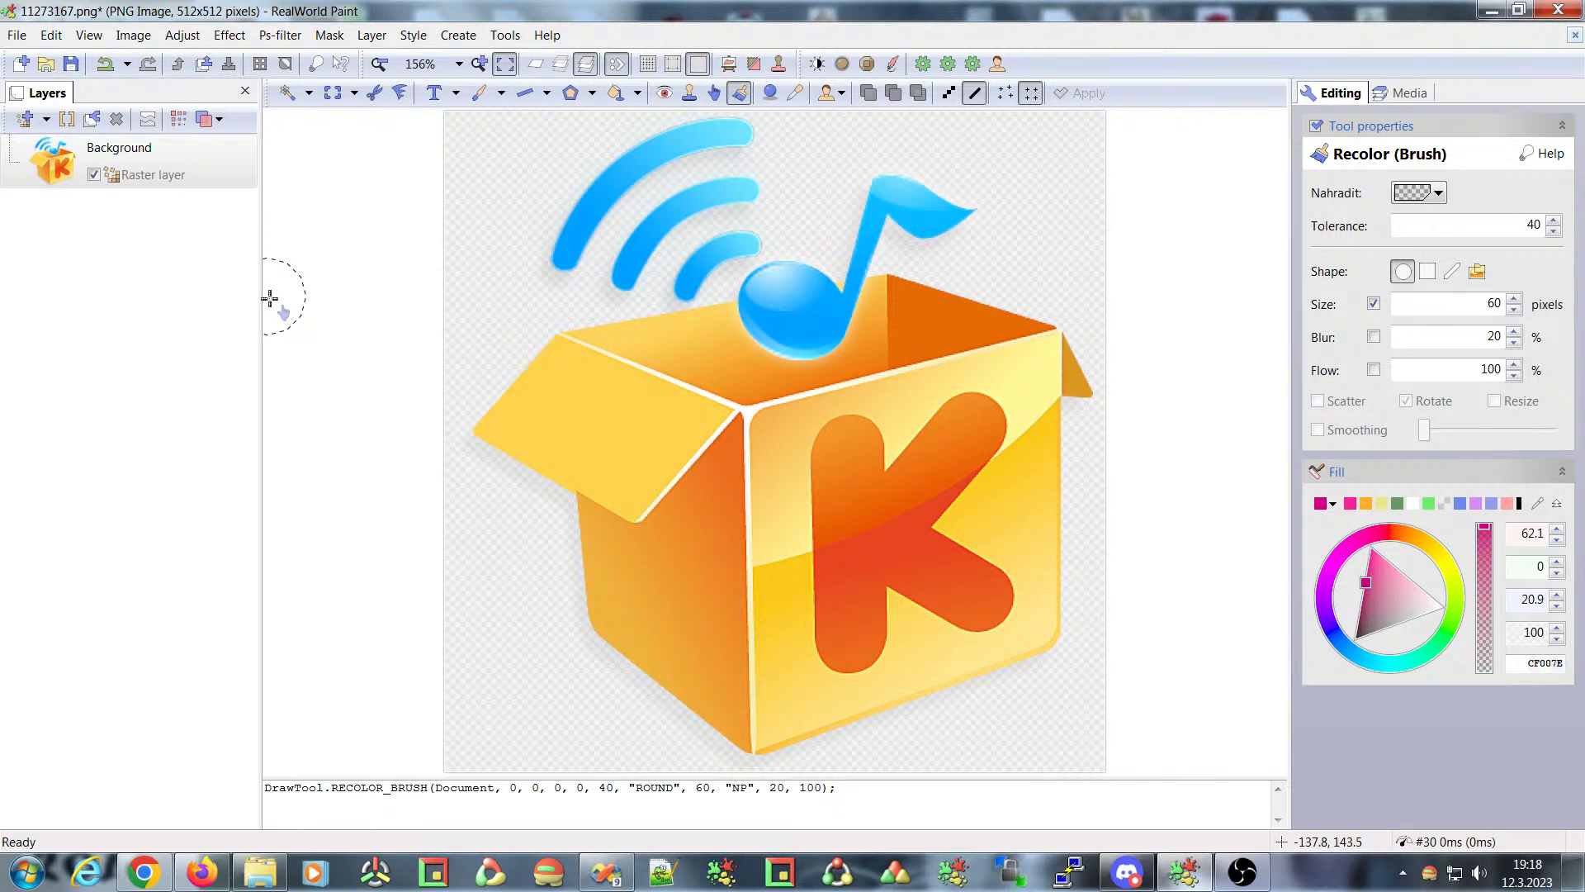
- View the style effects available for the Background layer without applying any
{"action": "left_click", "coordinate": [414, 34]}
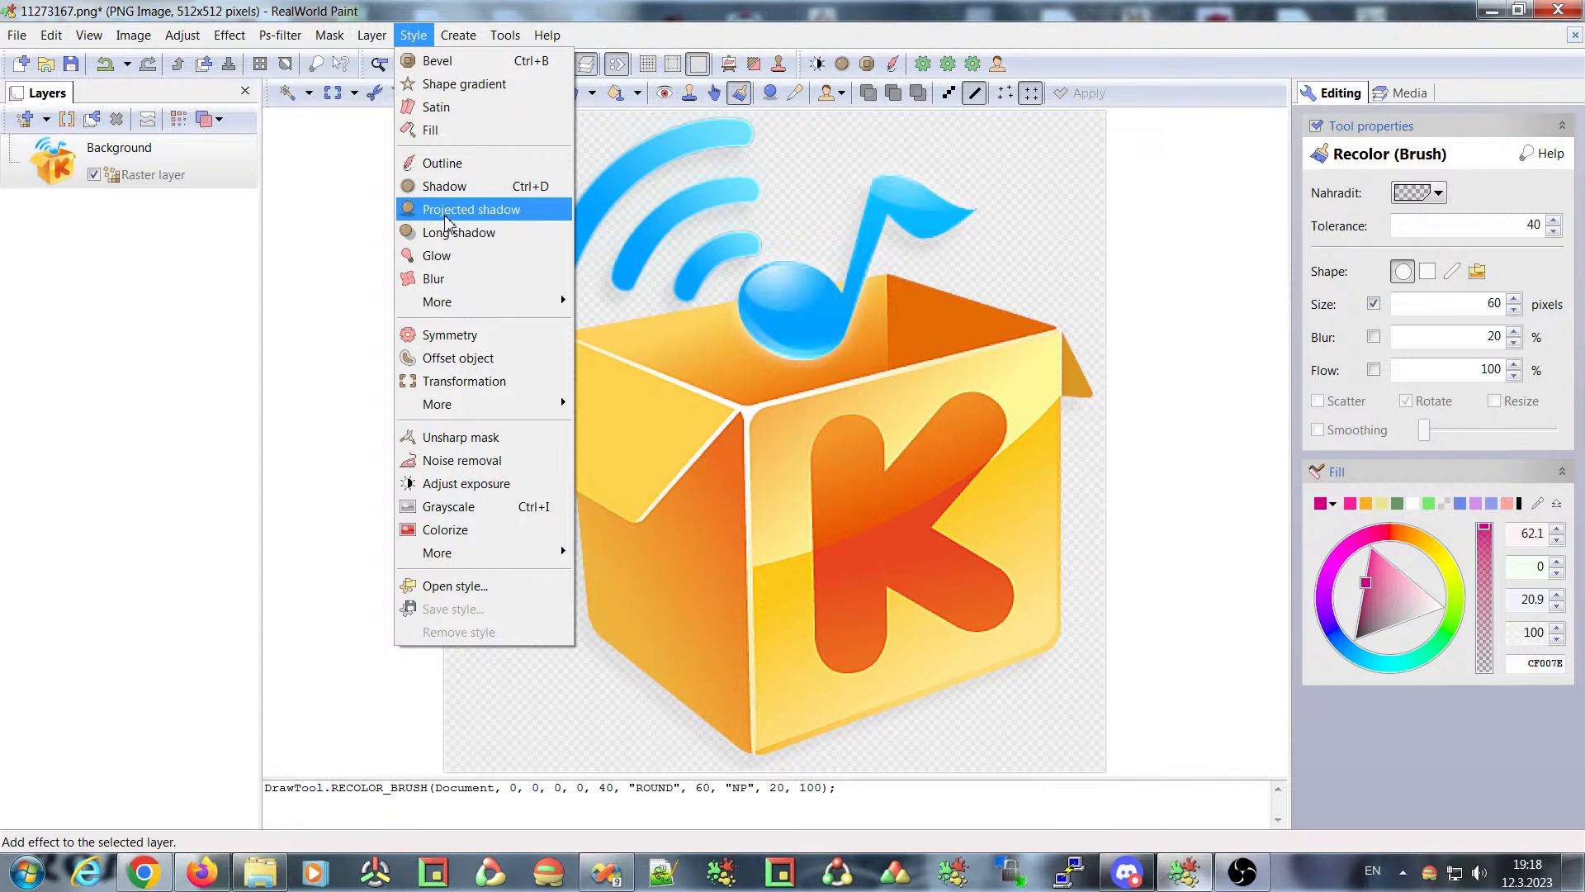
{"action": "left_click", "coordinate": [415, 16]}
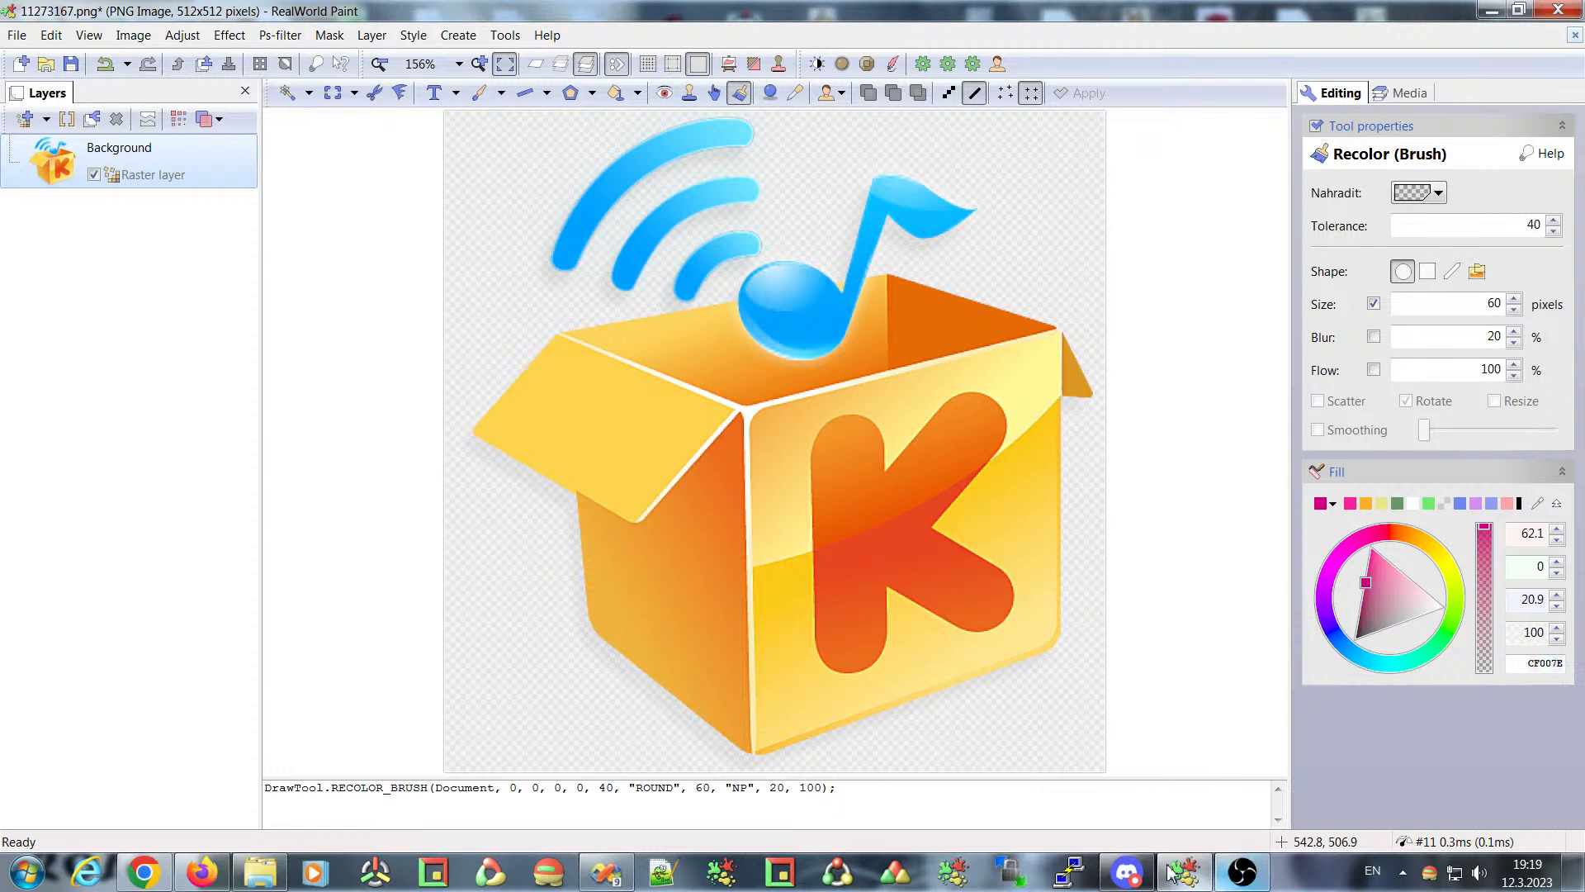
- Switch to the live stream dashboard in Chrome, move its window to reveal the chat, check it for messages and minimise it
{"action": "left_click", "coordinate": [144, 872]}
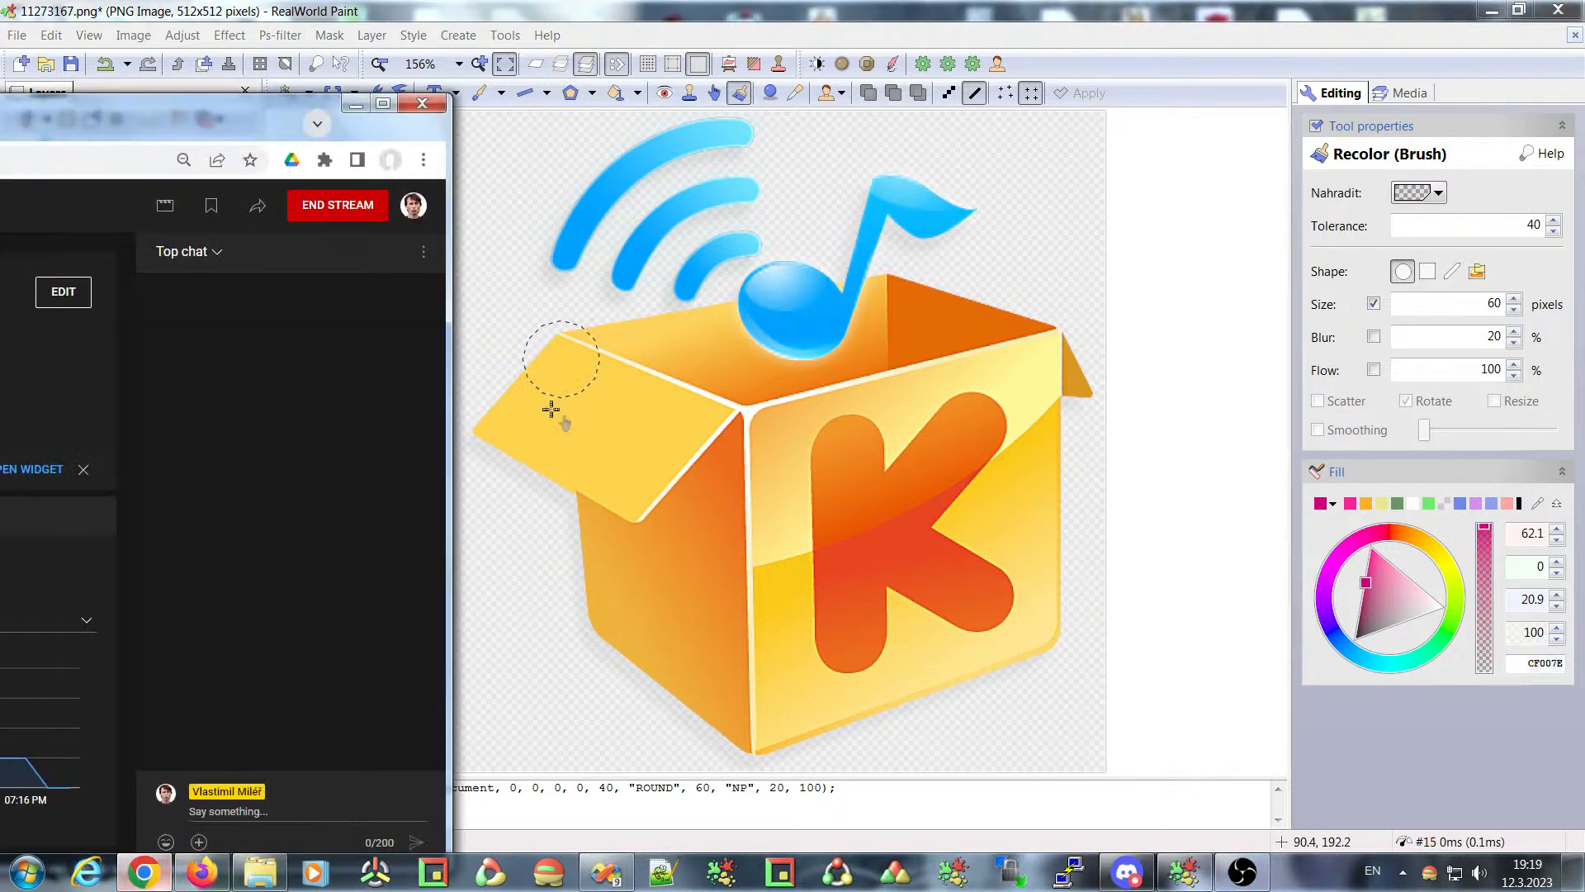
{"action": "mouse_move", "coordinate": [195, 109]}
{"action": "left_mouse_down"}
{"action": "mouse_move", "coordinate": [756, 12]}
{"action": "mouse_move", "coordinate": [1069, 36]}
{"action": "mouse_move", "coordinate": [487, 34]}
{"action": "mouse_move", "coordinate": [460, 114]}
{"action": "left_mouse_up"}
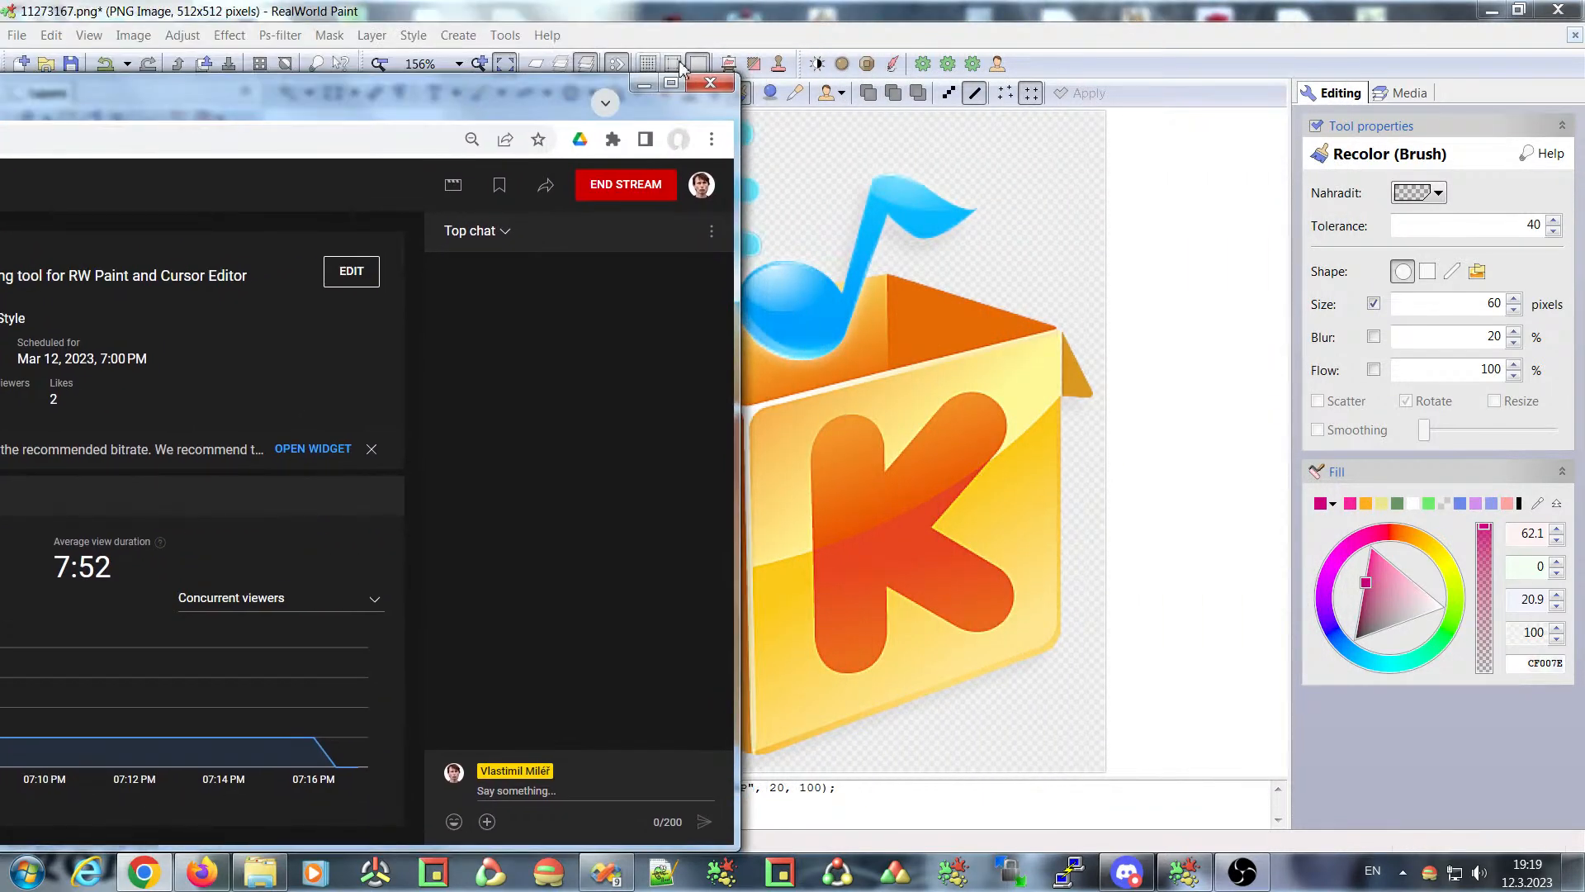
{"action": "left_click", "coordinate": [642, 85]}
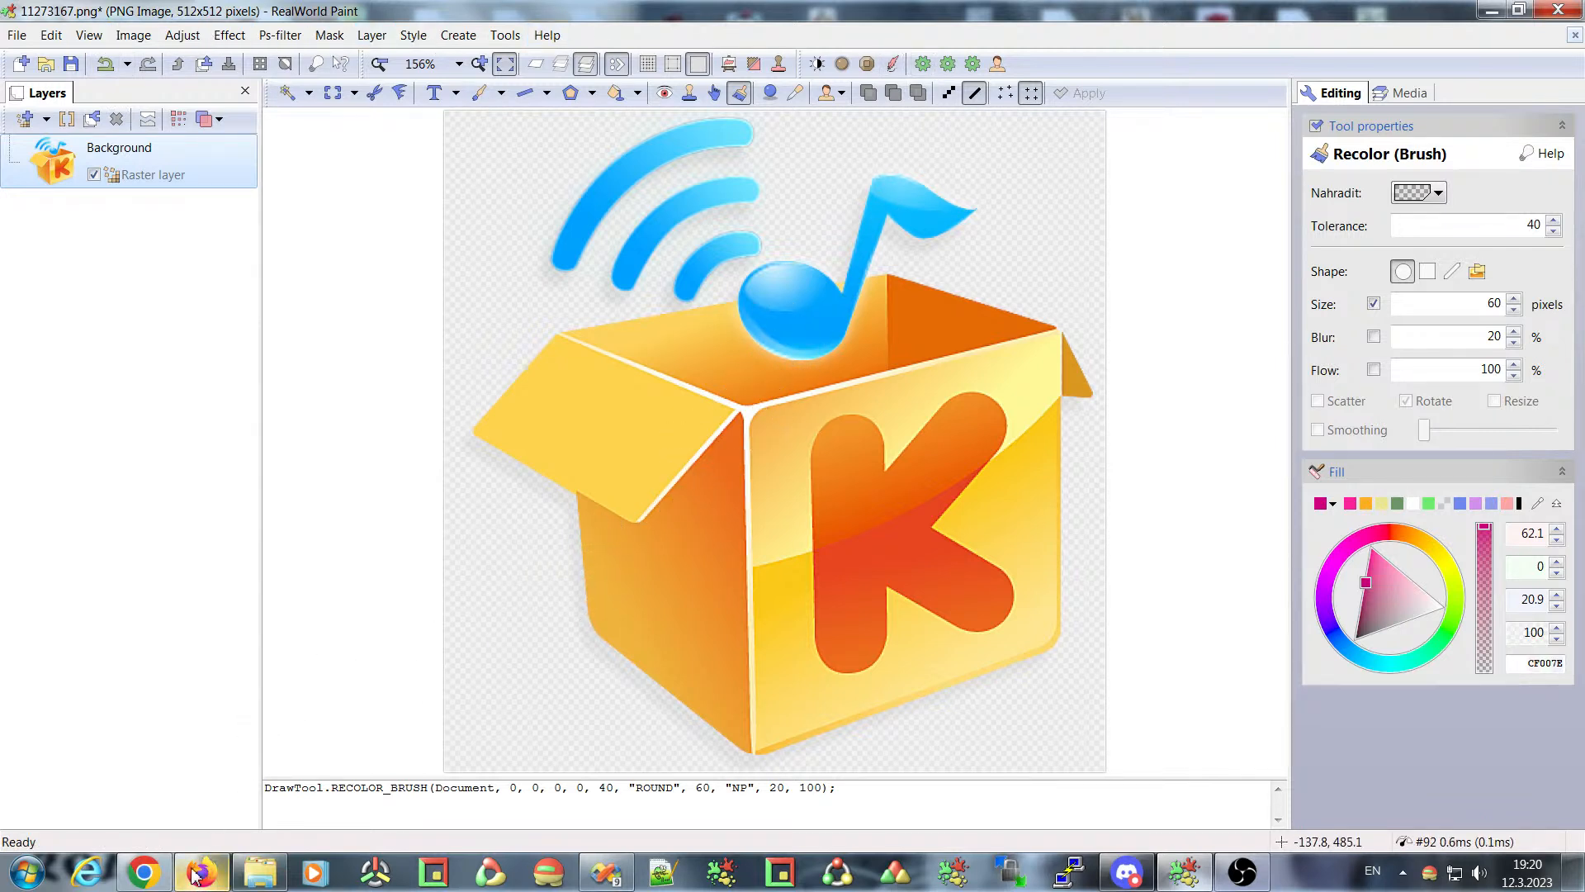
- Switch back to the live stream dashboard in Chrome and end the stream, confirming the request
{"action": "left_click", "coordinate": [147, 878]}
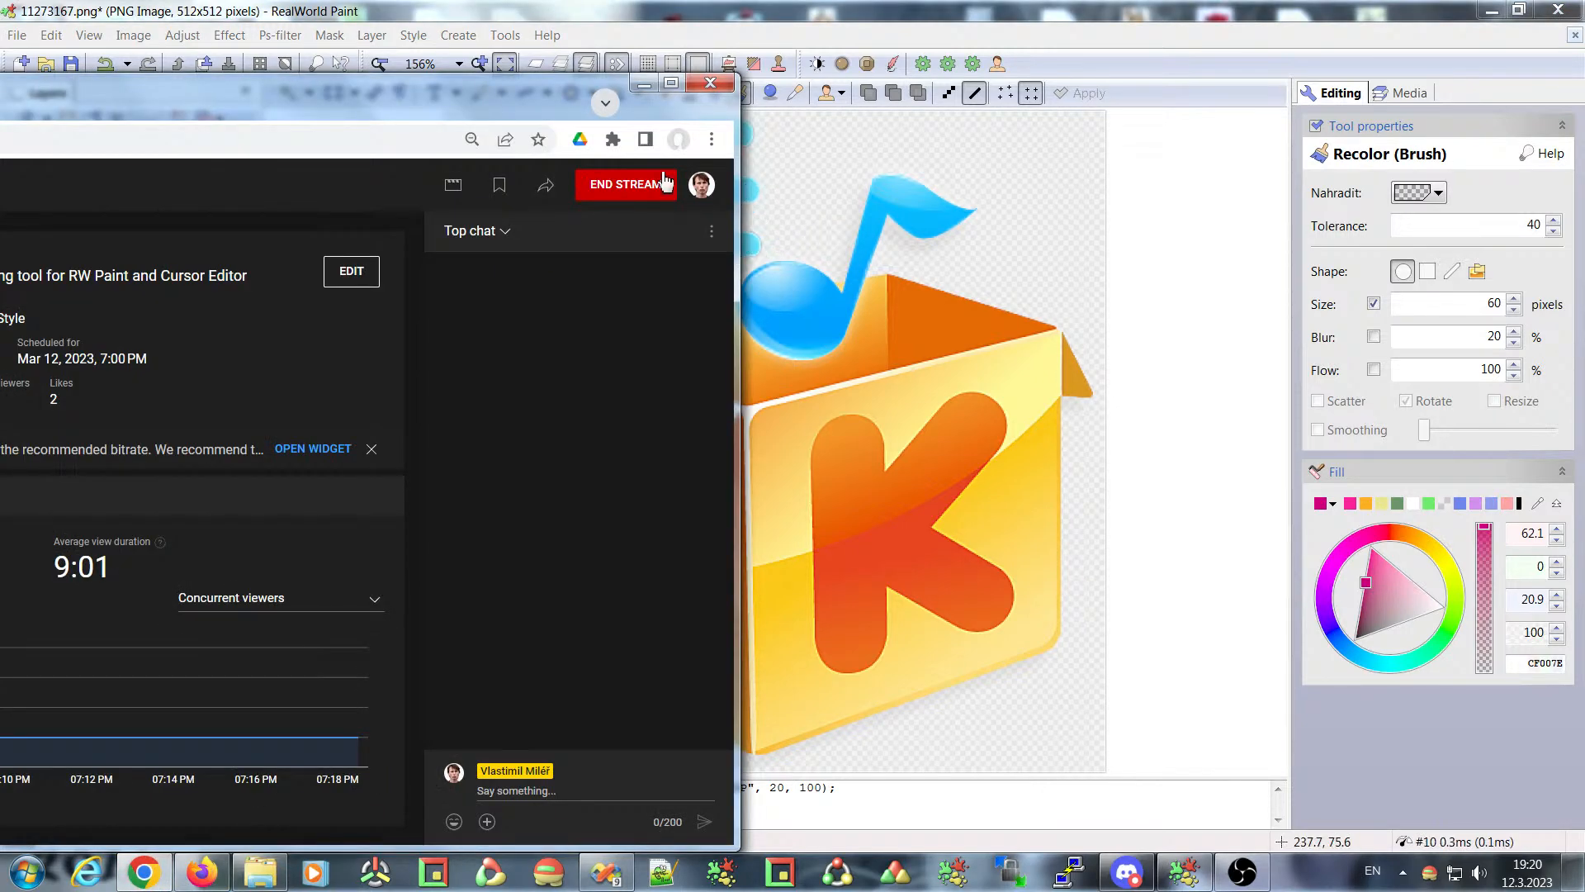
{"action": "left_click", "coordinate": [621, 187]}
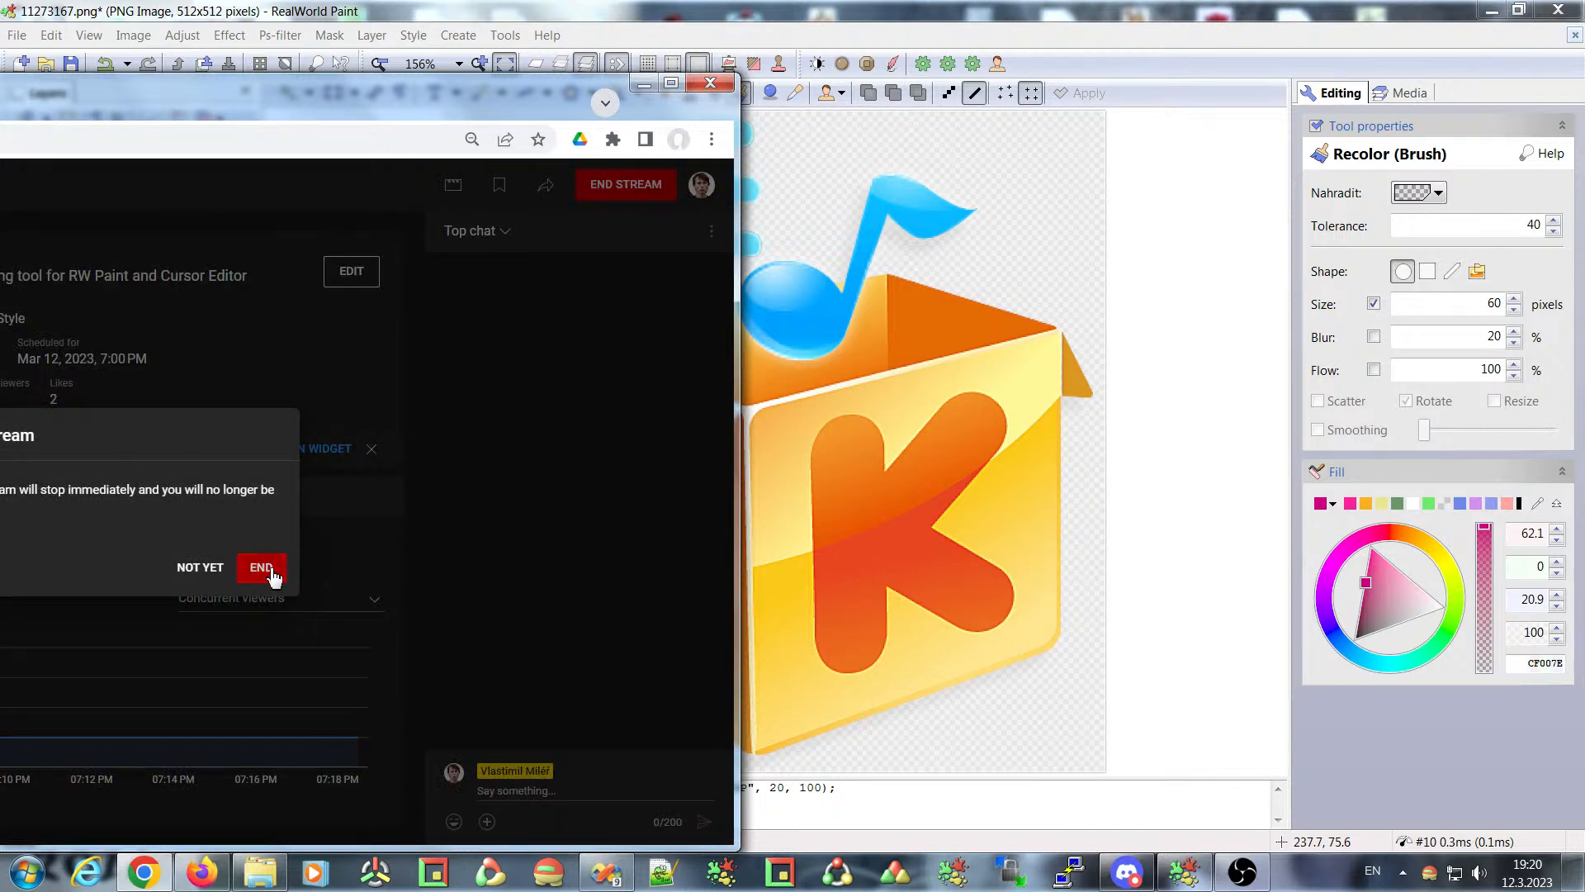
{"action": "left_click", "coordinate": [272, 570]}
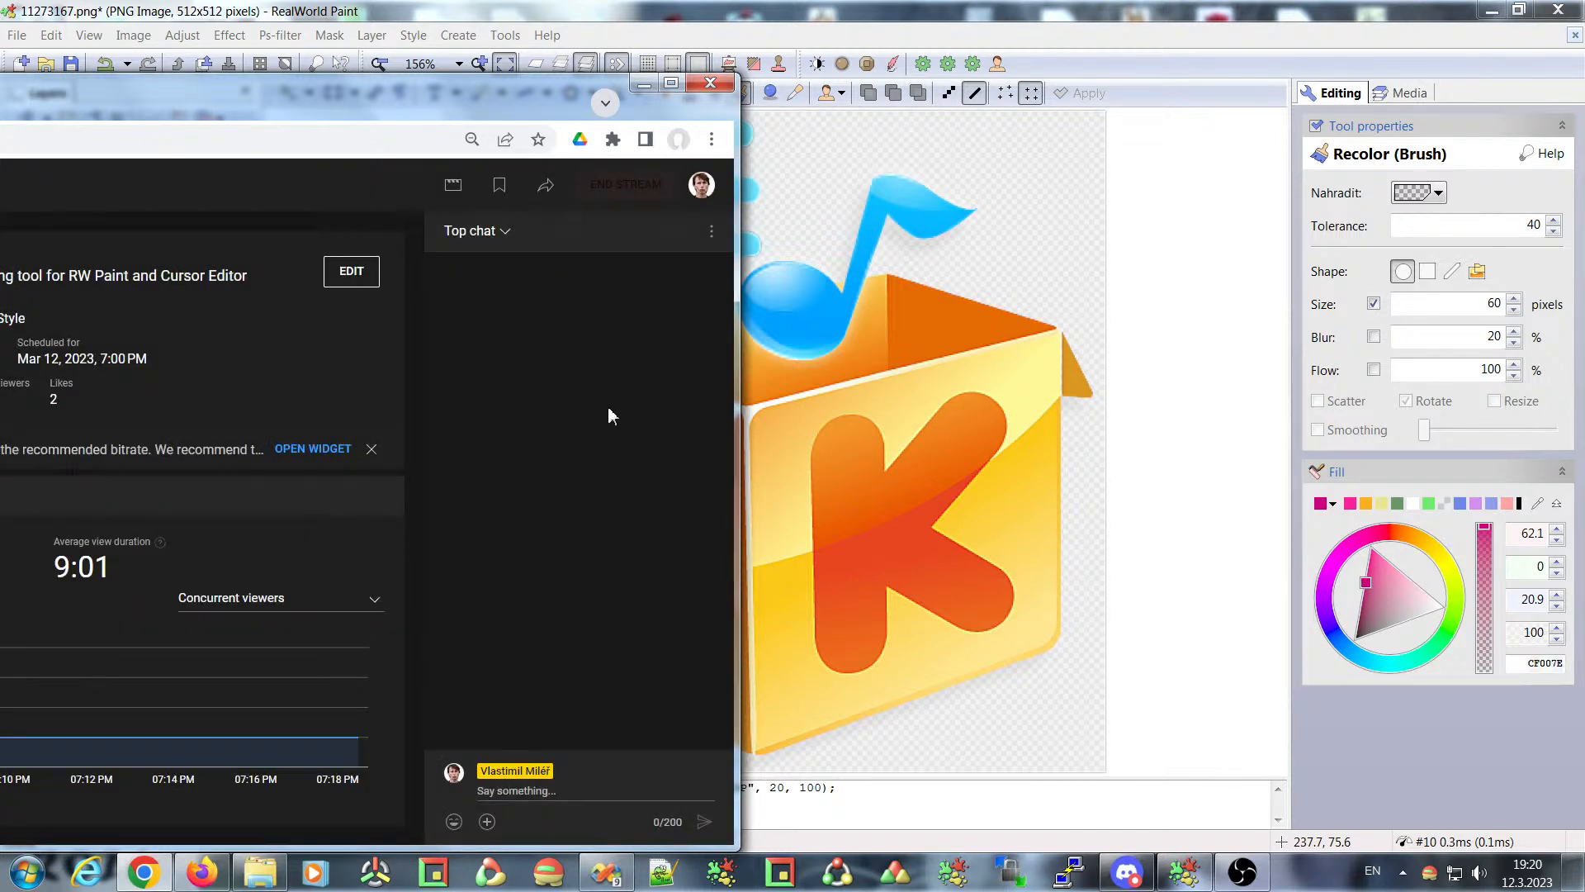